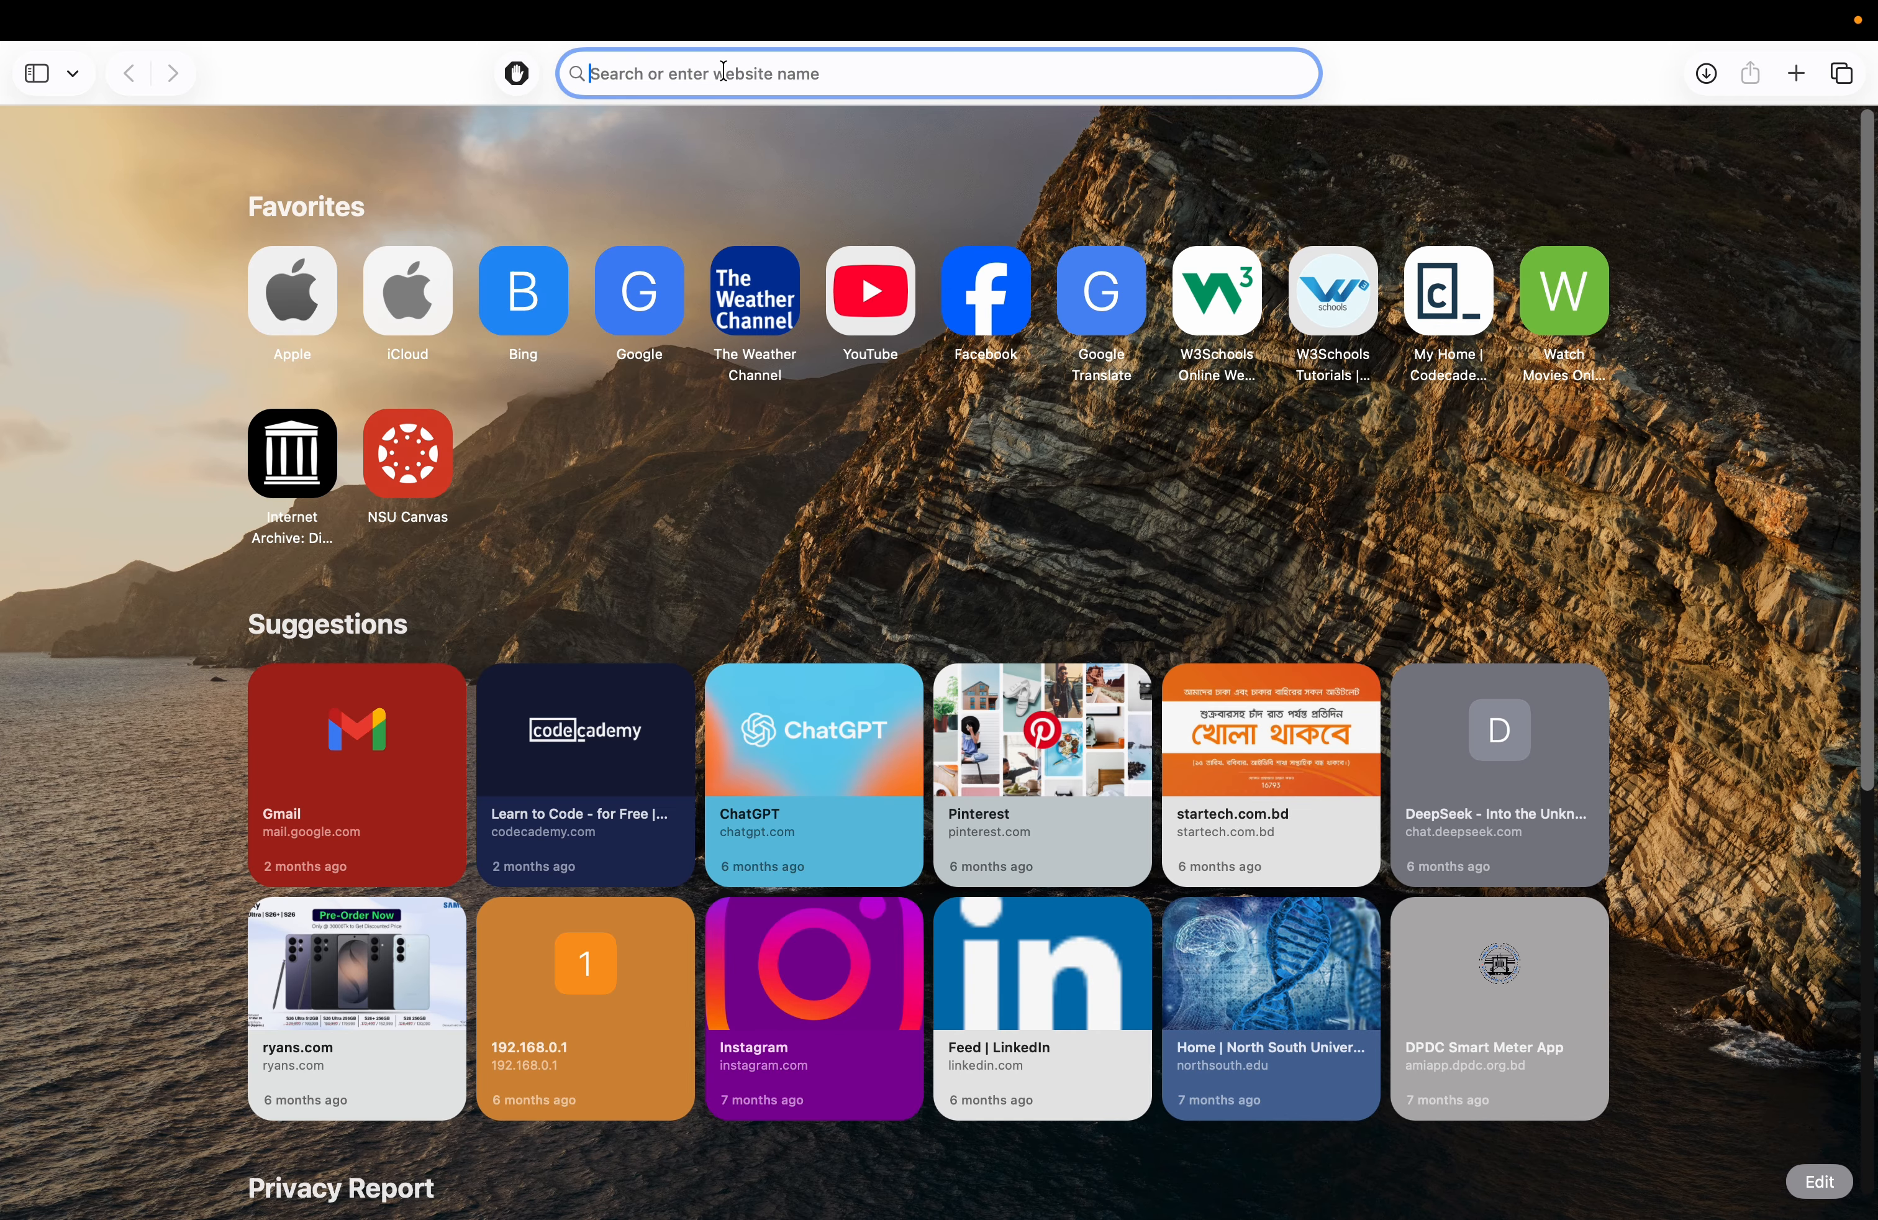
- Search the web for "autocad download" and open Autodesk's Download AutoCAD free trial page
text(auto)
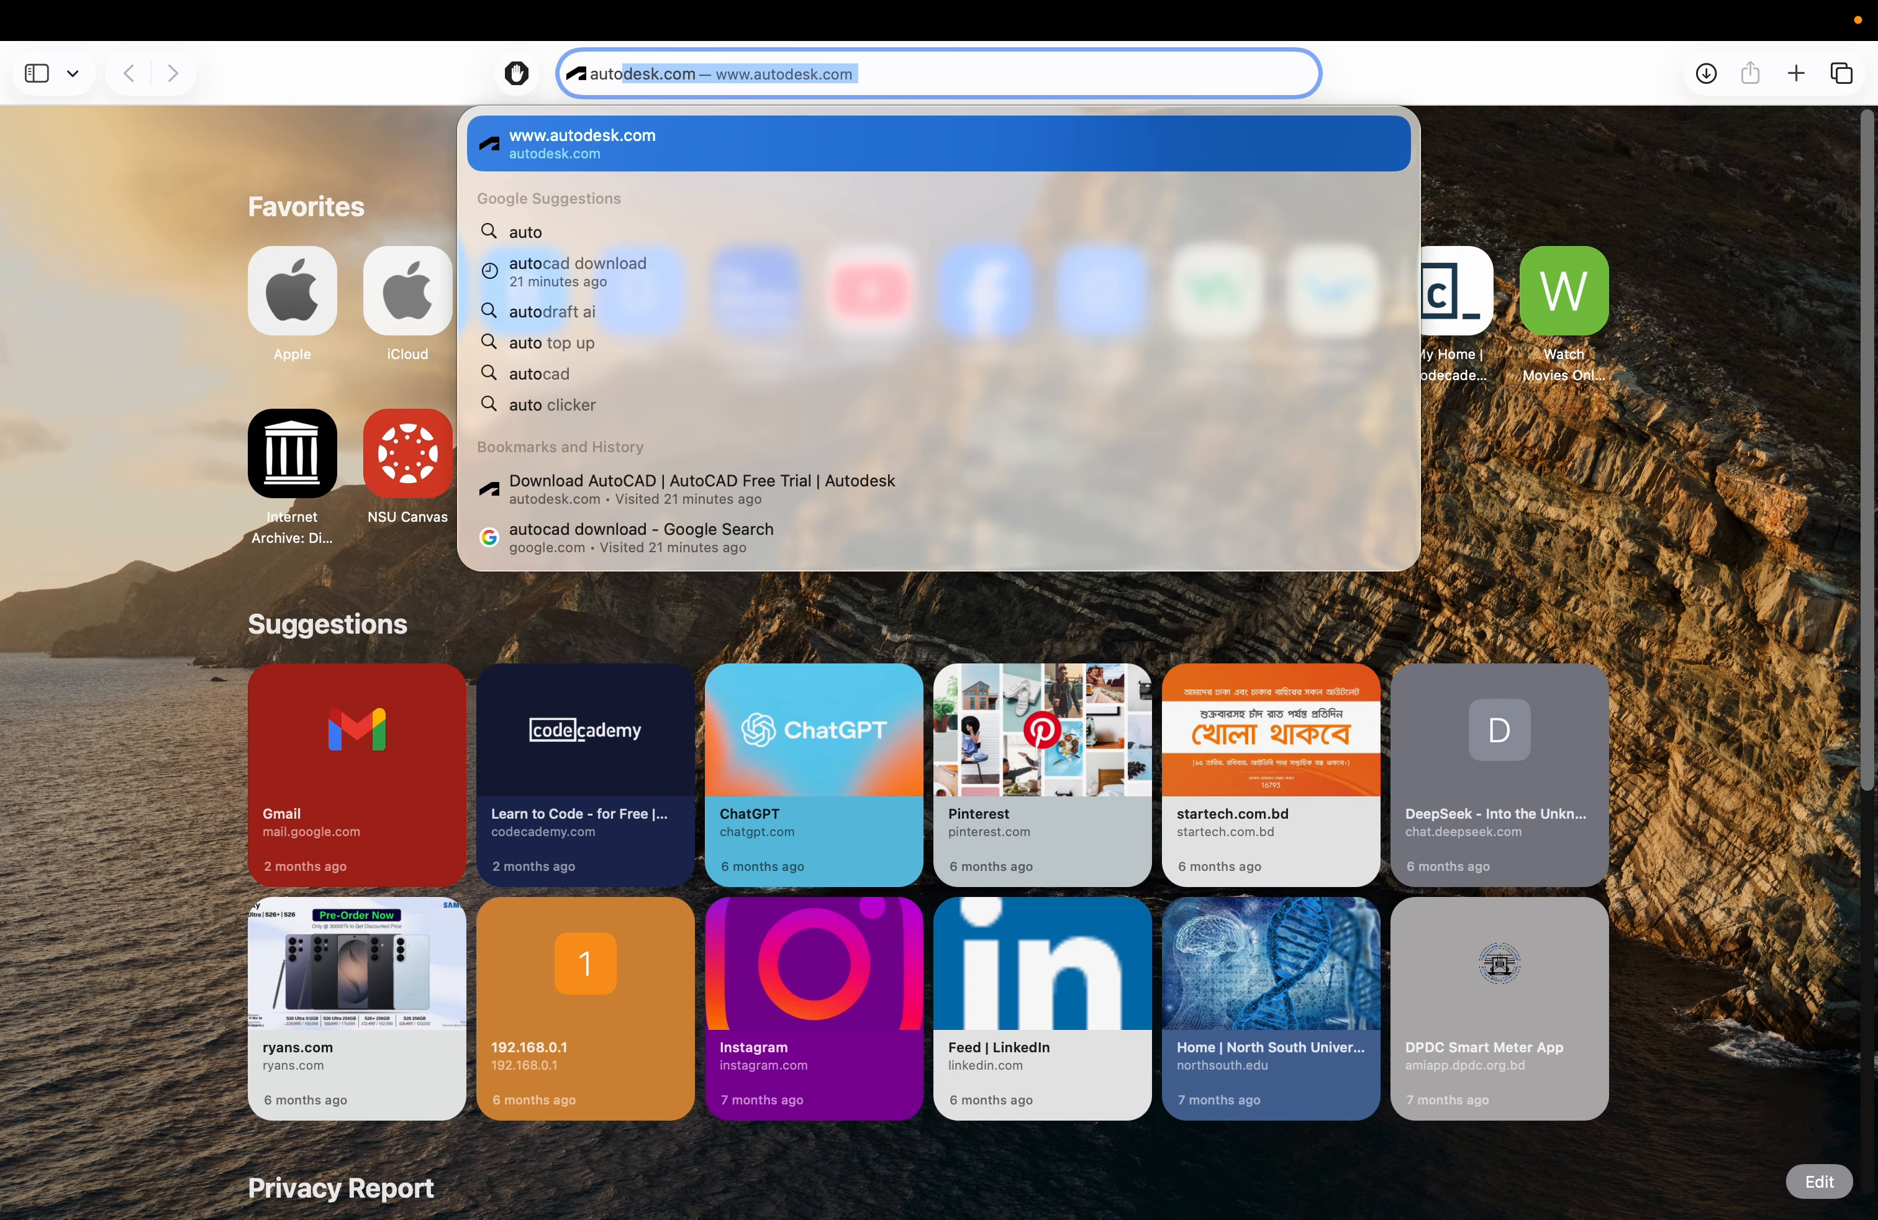
text(cad download)
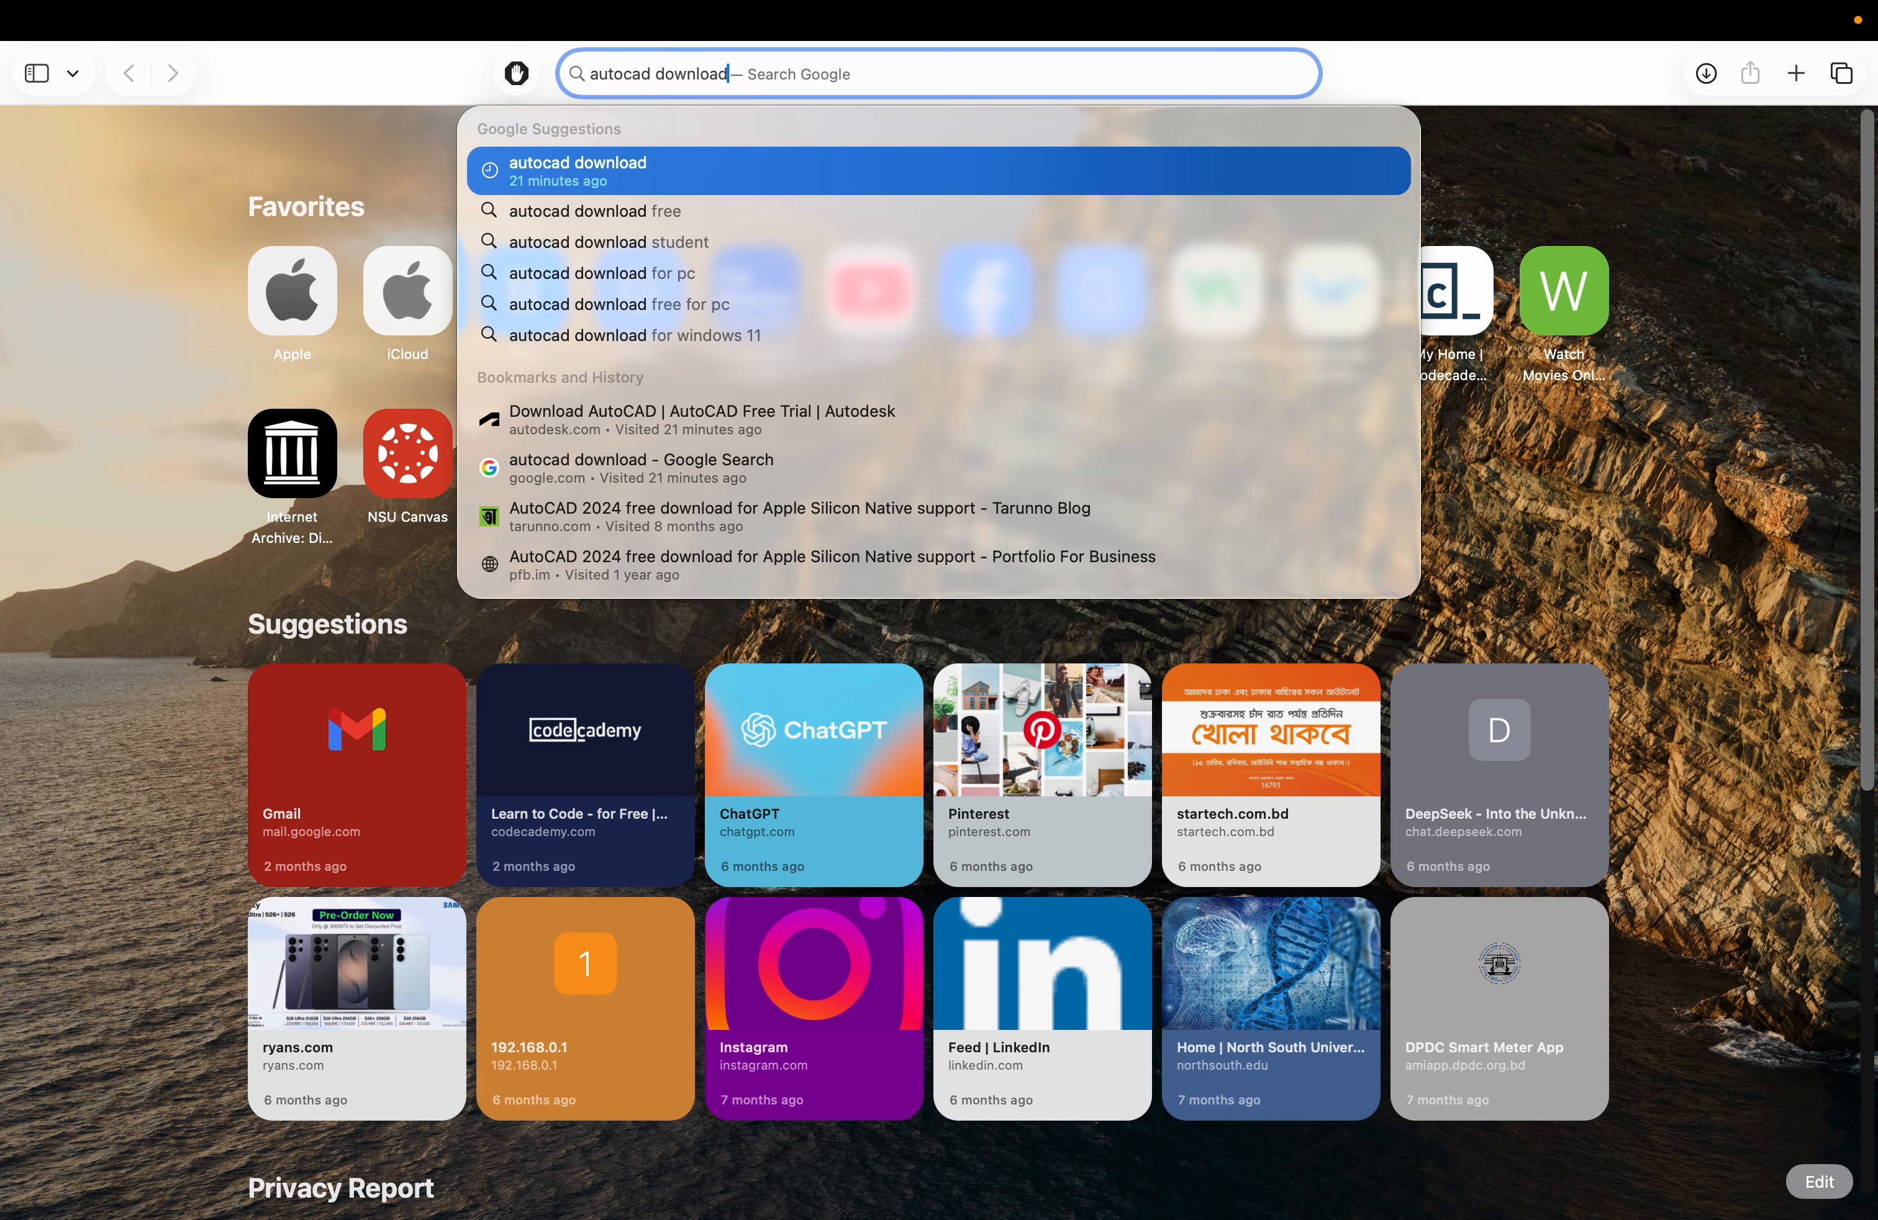
key(Return)
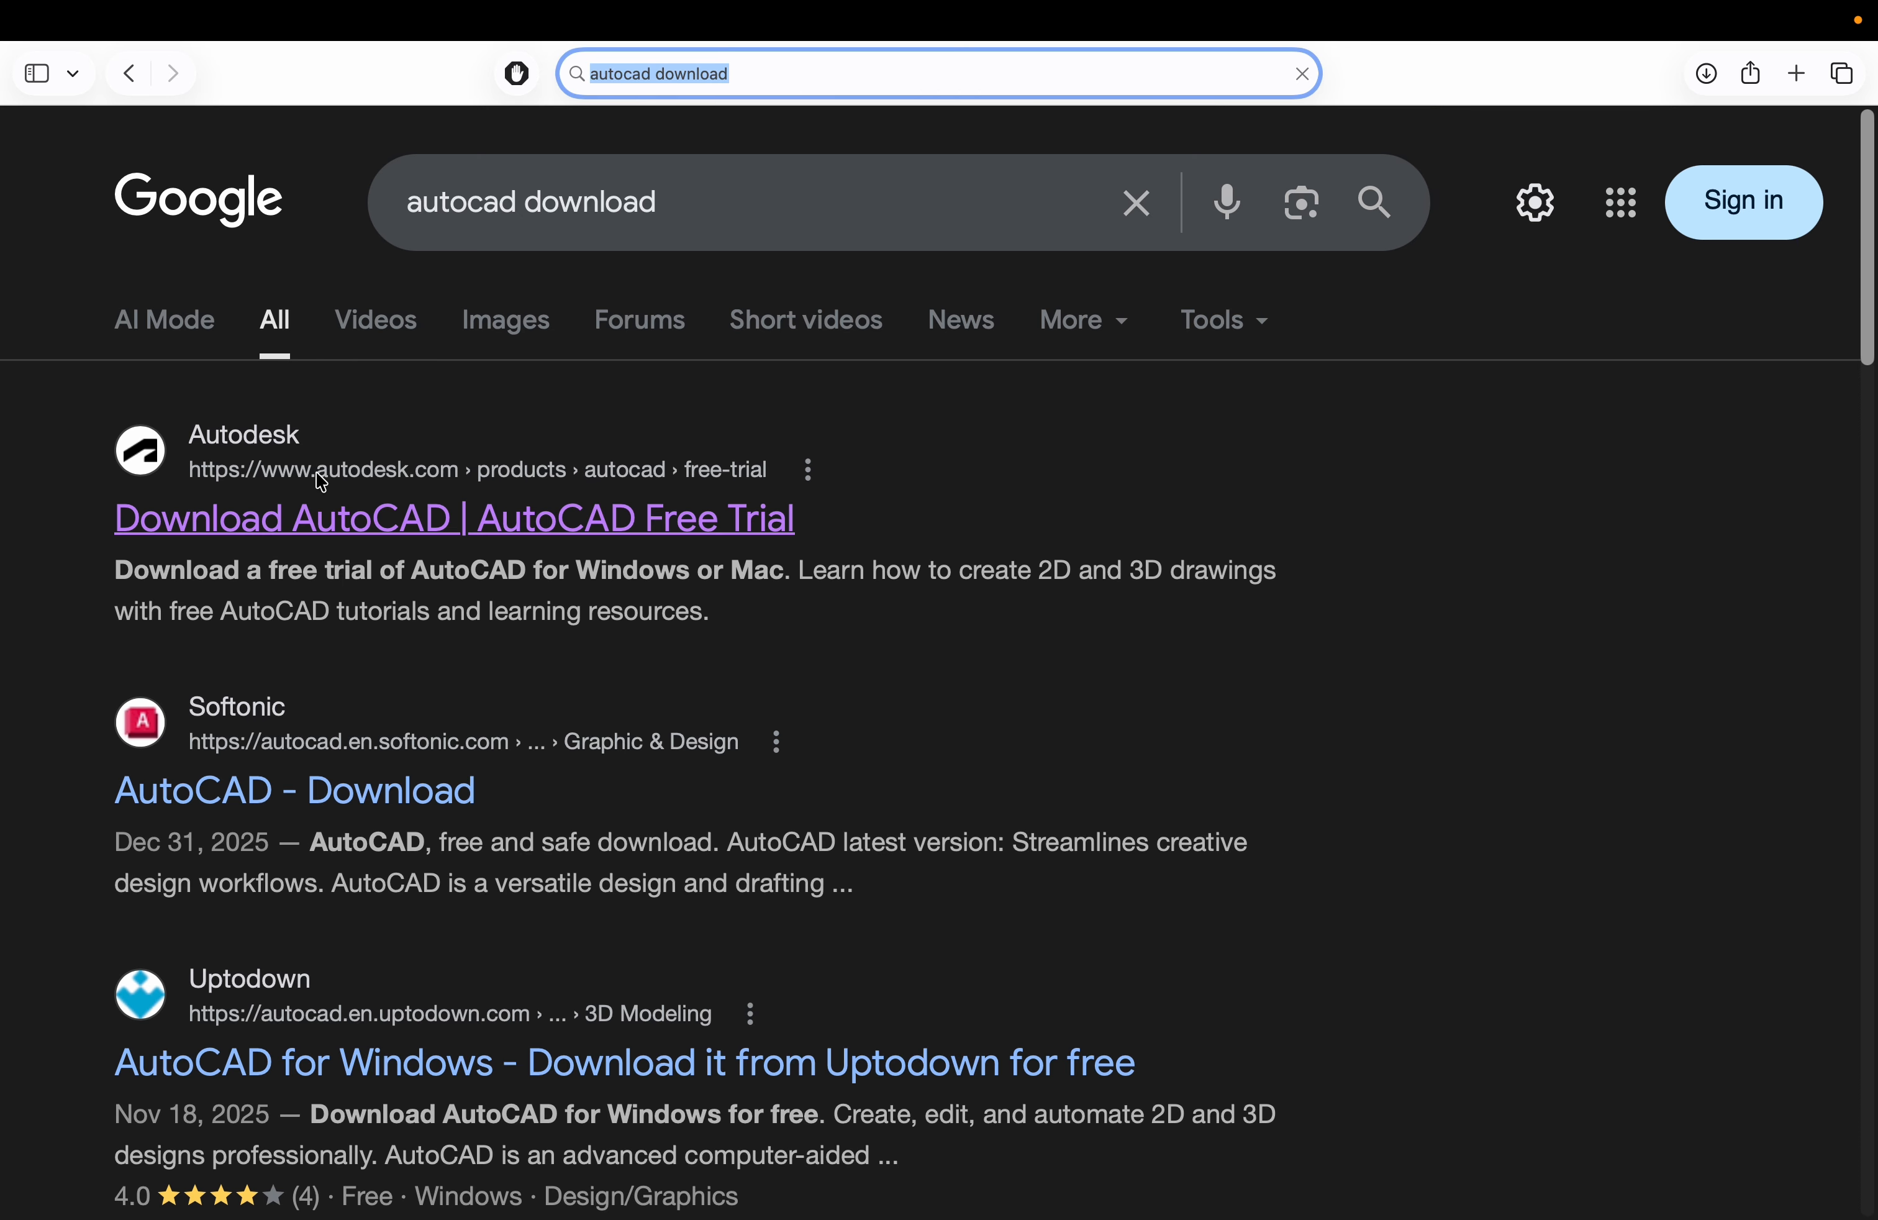
click(171, 527)
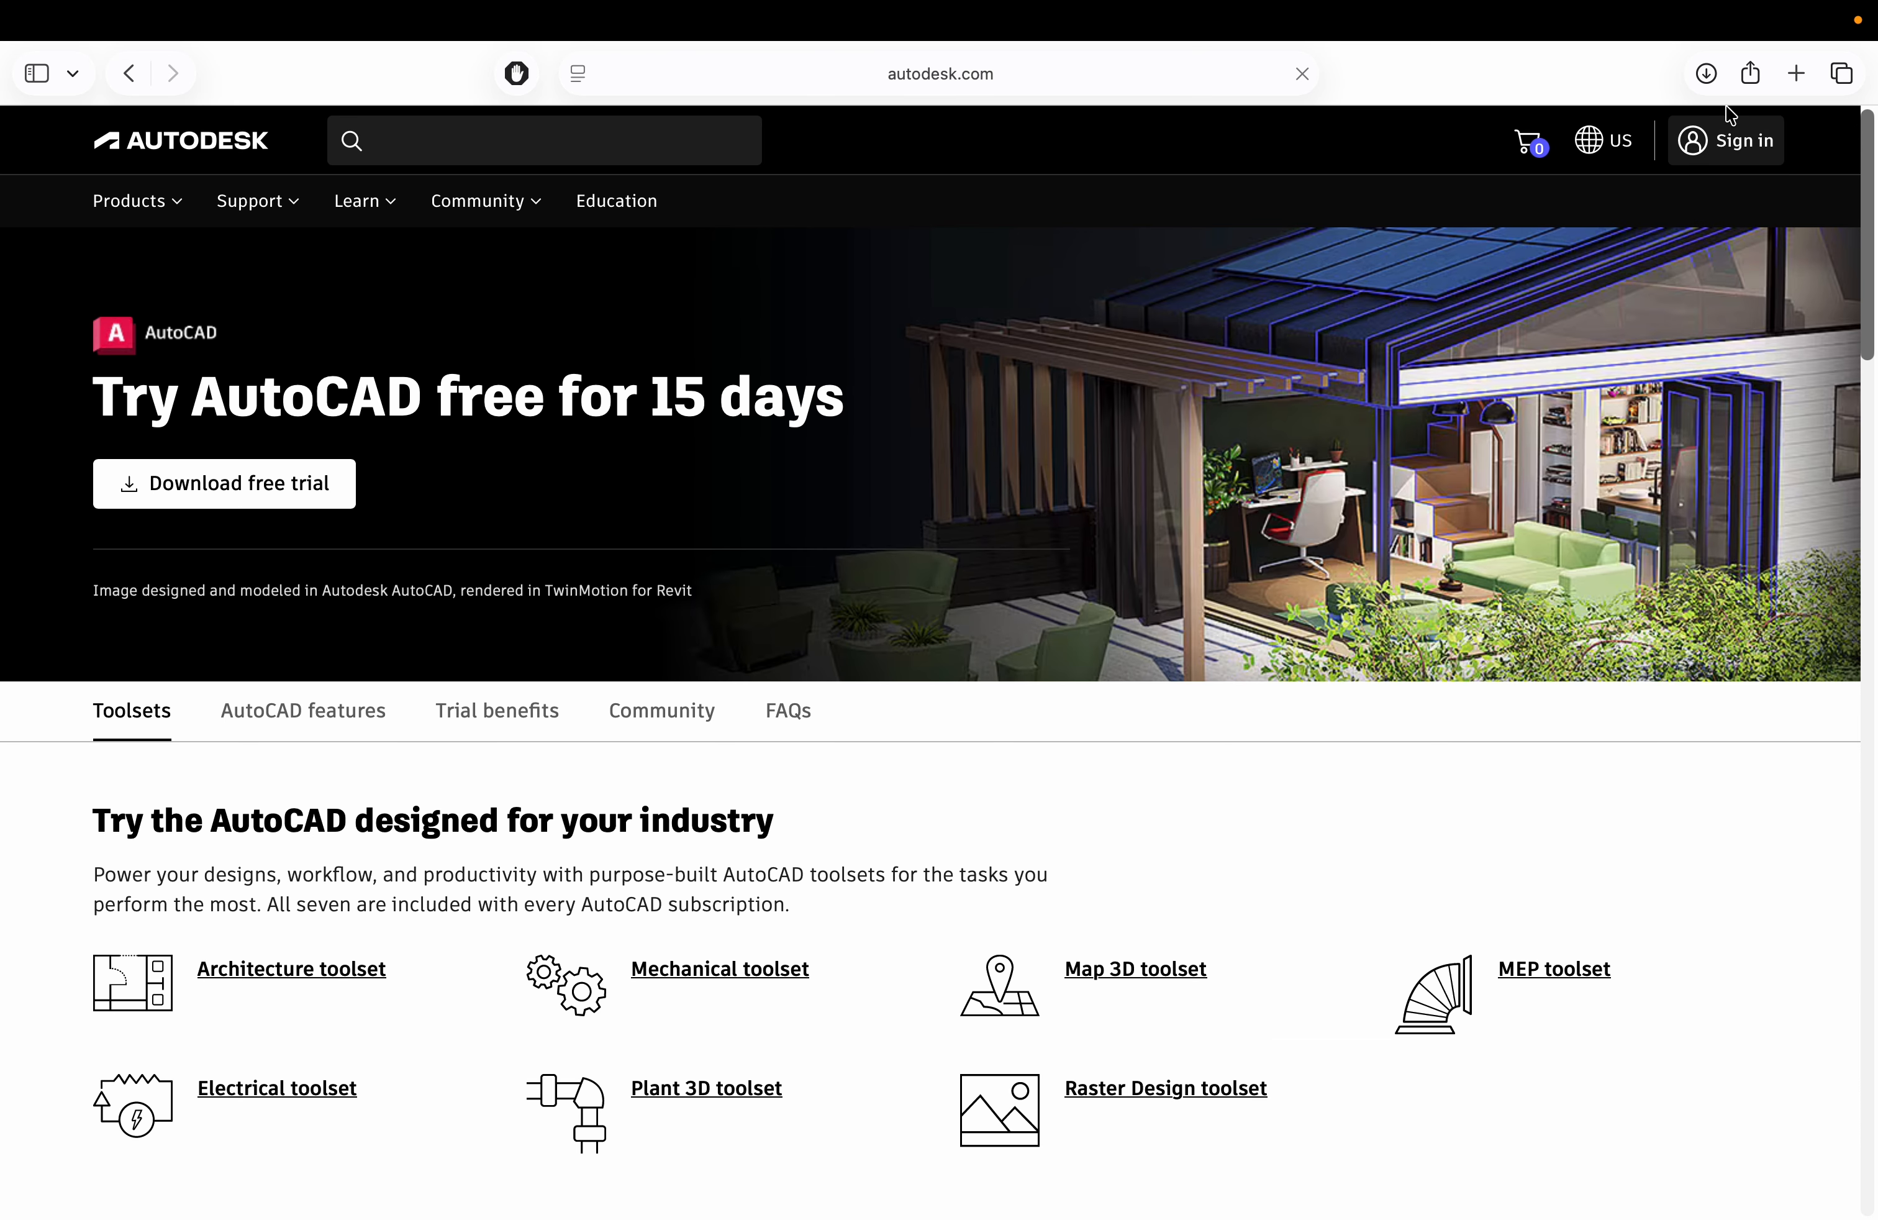
- Open the Autodesk sign-in form, view the account creation form and return to sign-in
click(1718, 147)
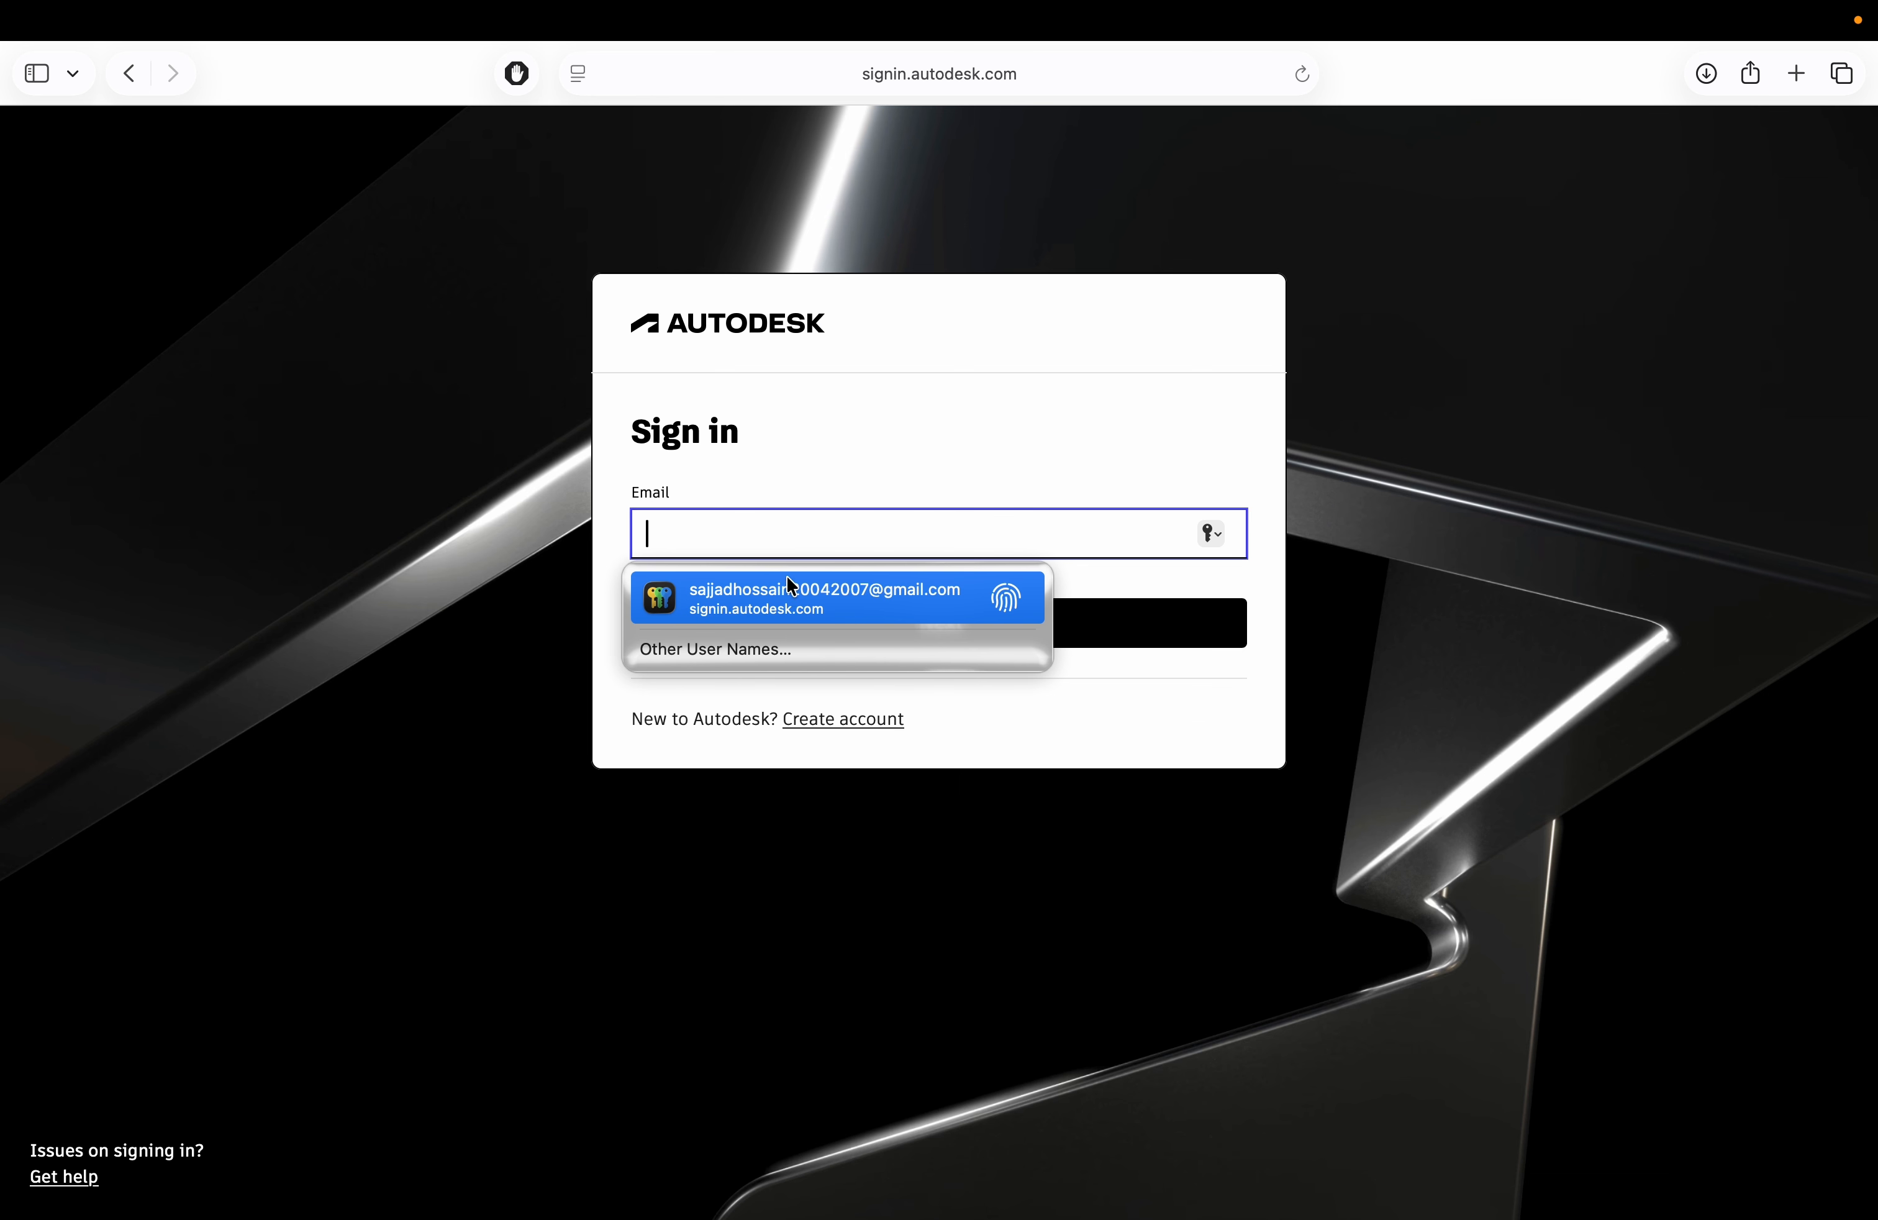
click(757, 470)
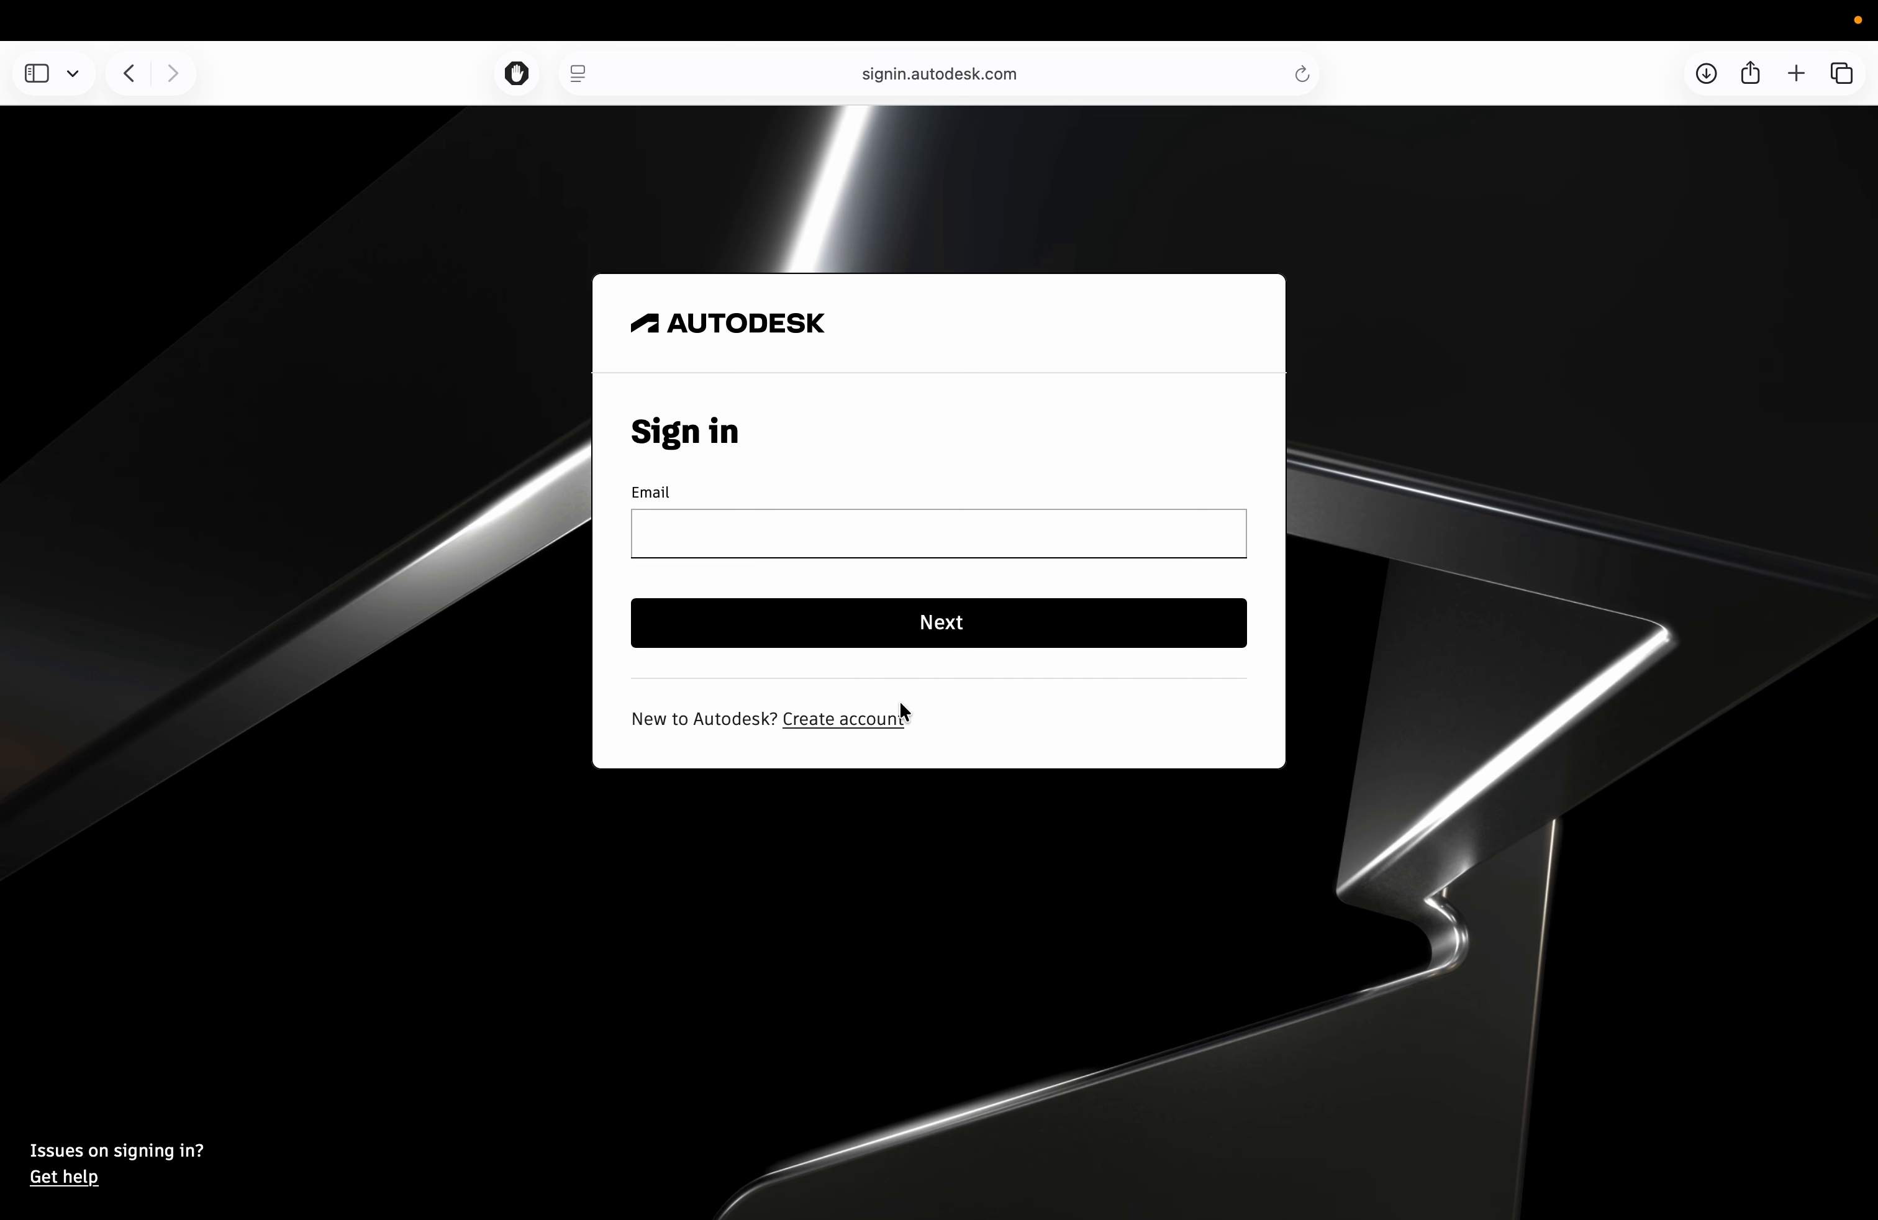
click(823, 719)
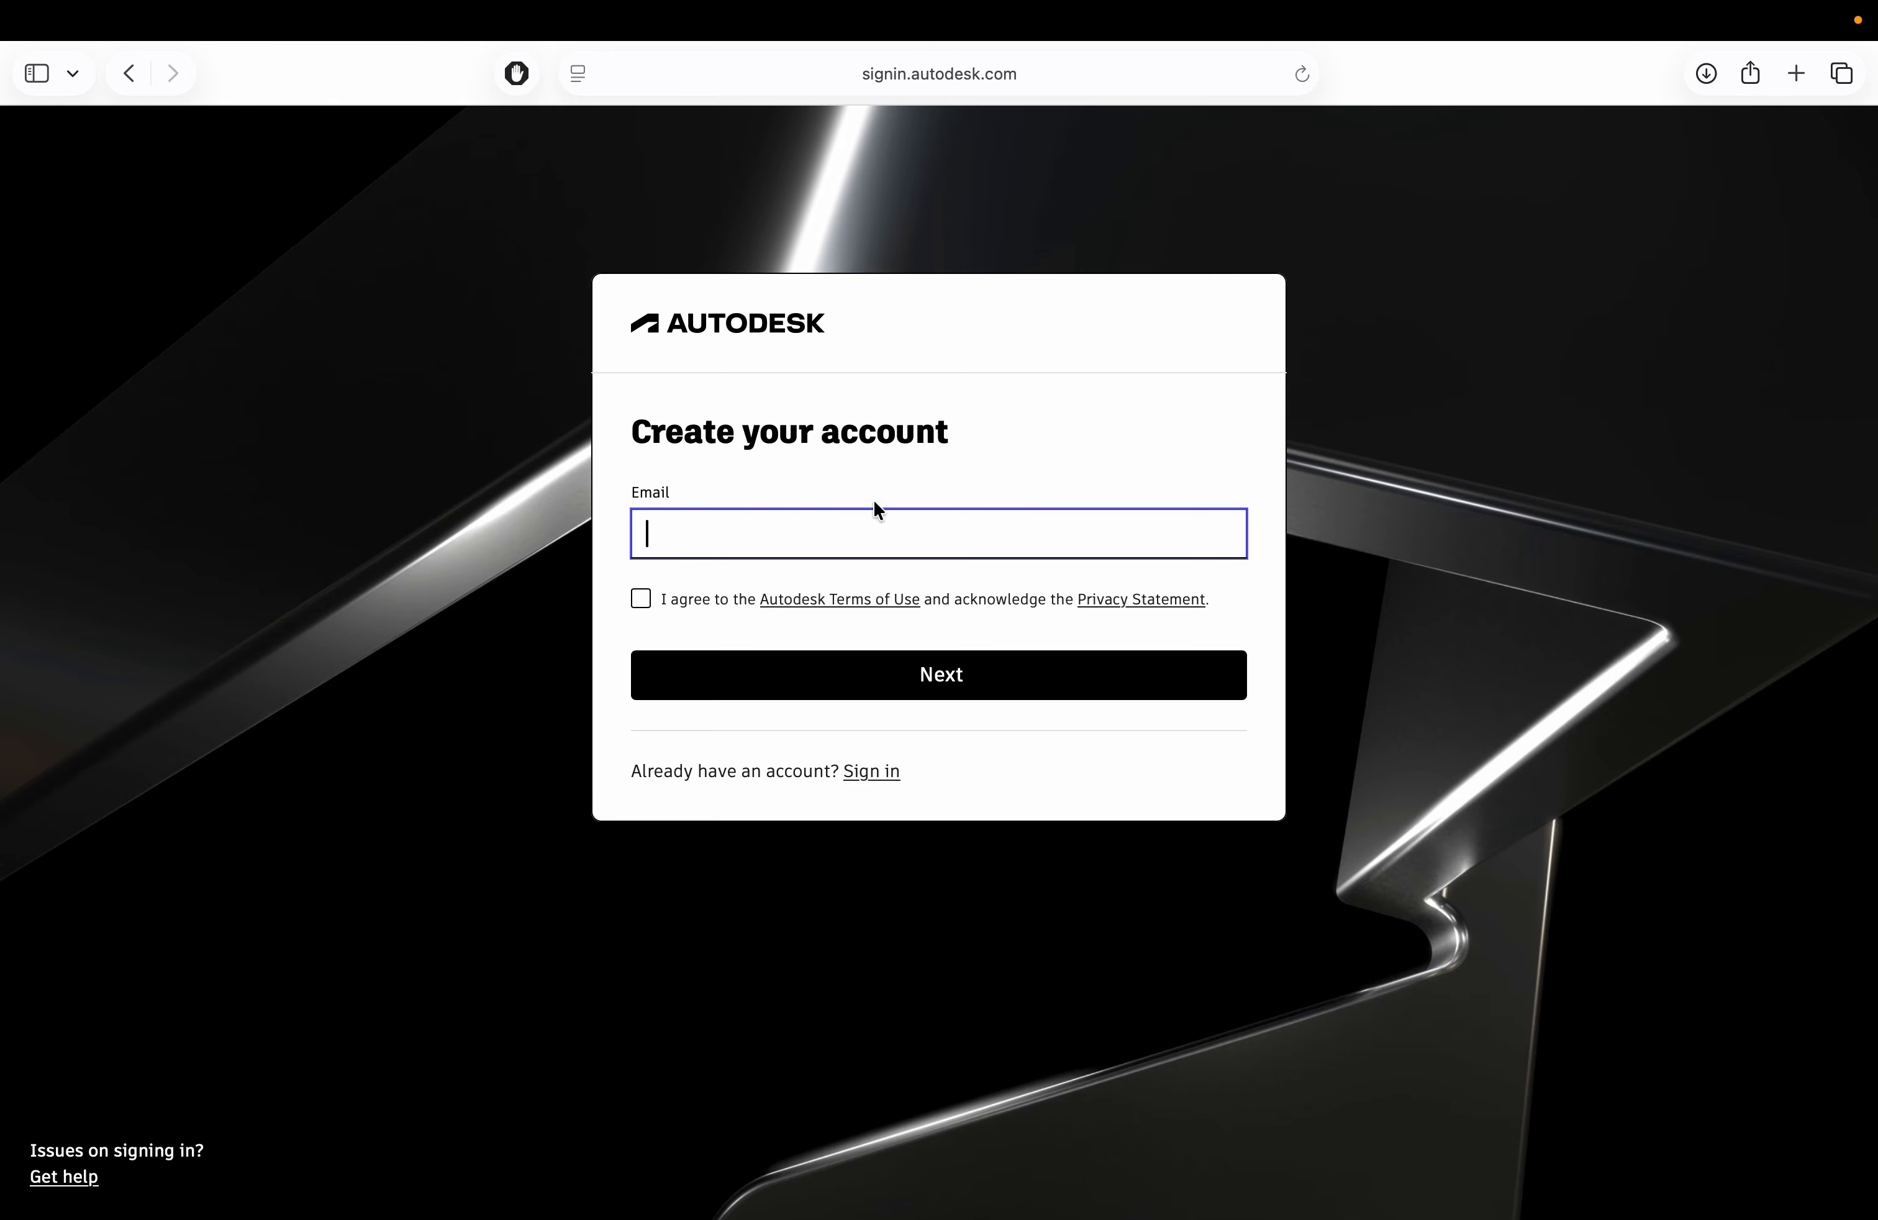
click(871, 772)
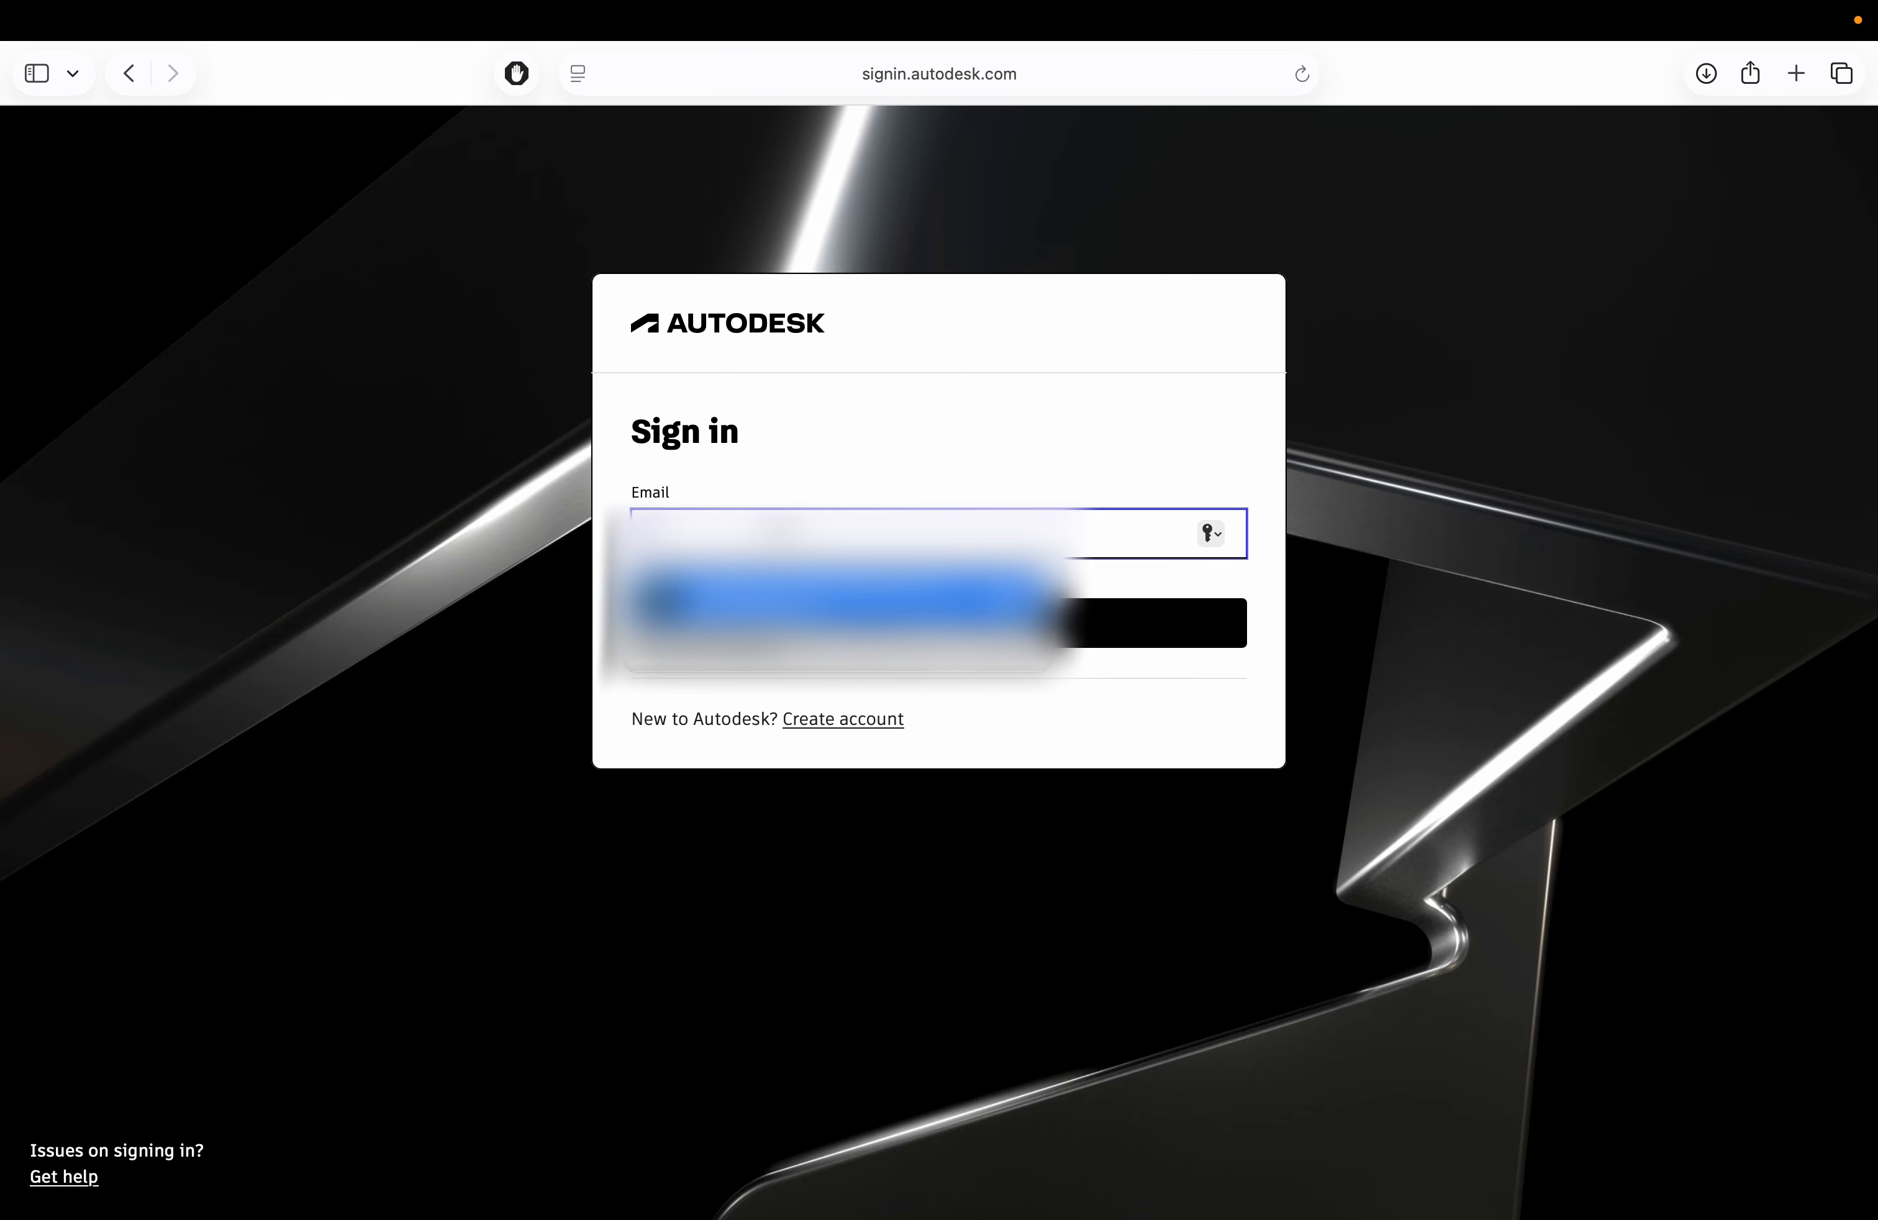
- Enter the account's e-mail address in the Autodesk sign-in form and continue to the password stage
click(721, 521)
click(1124, 628)
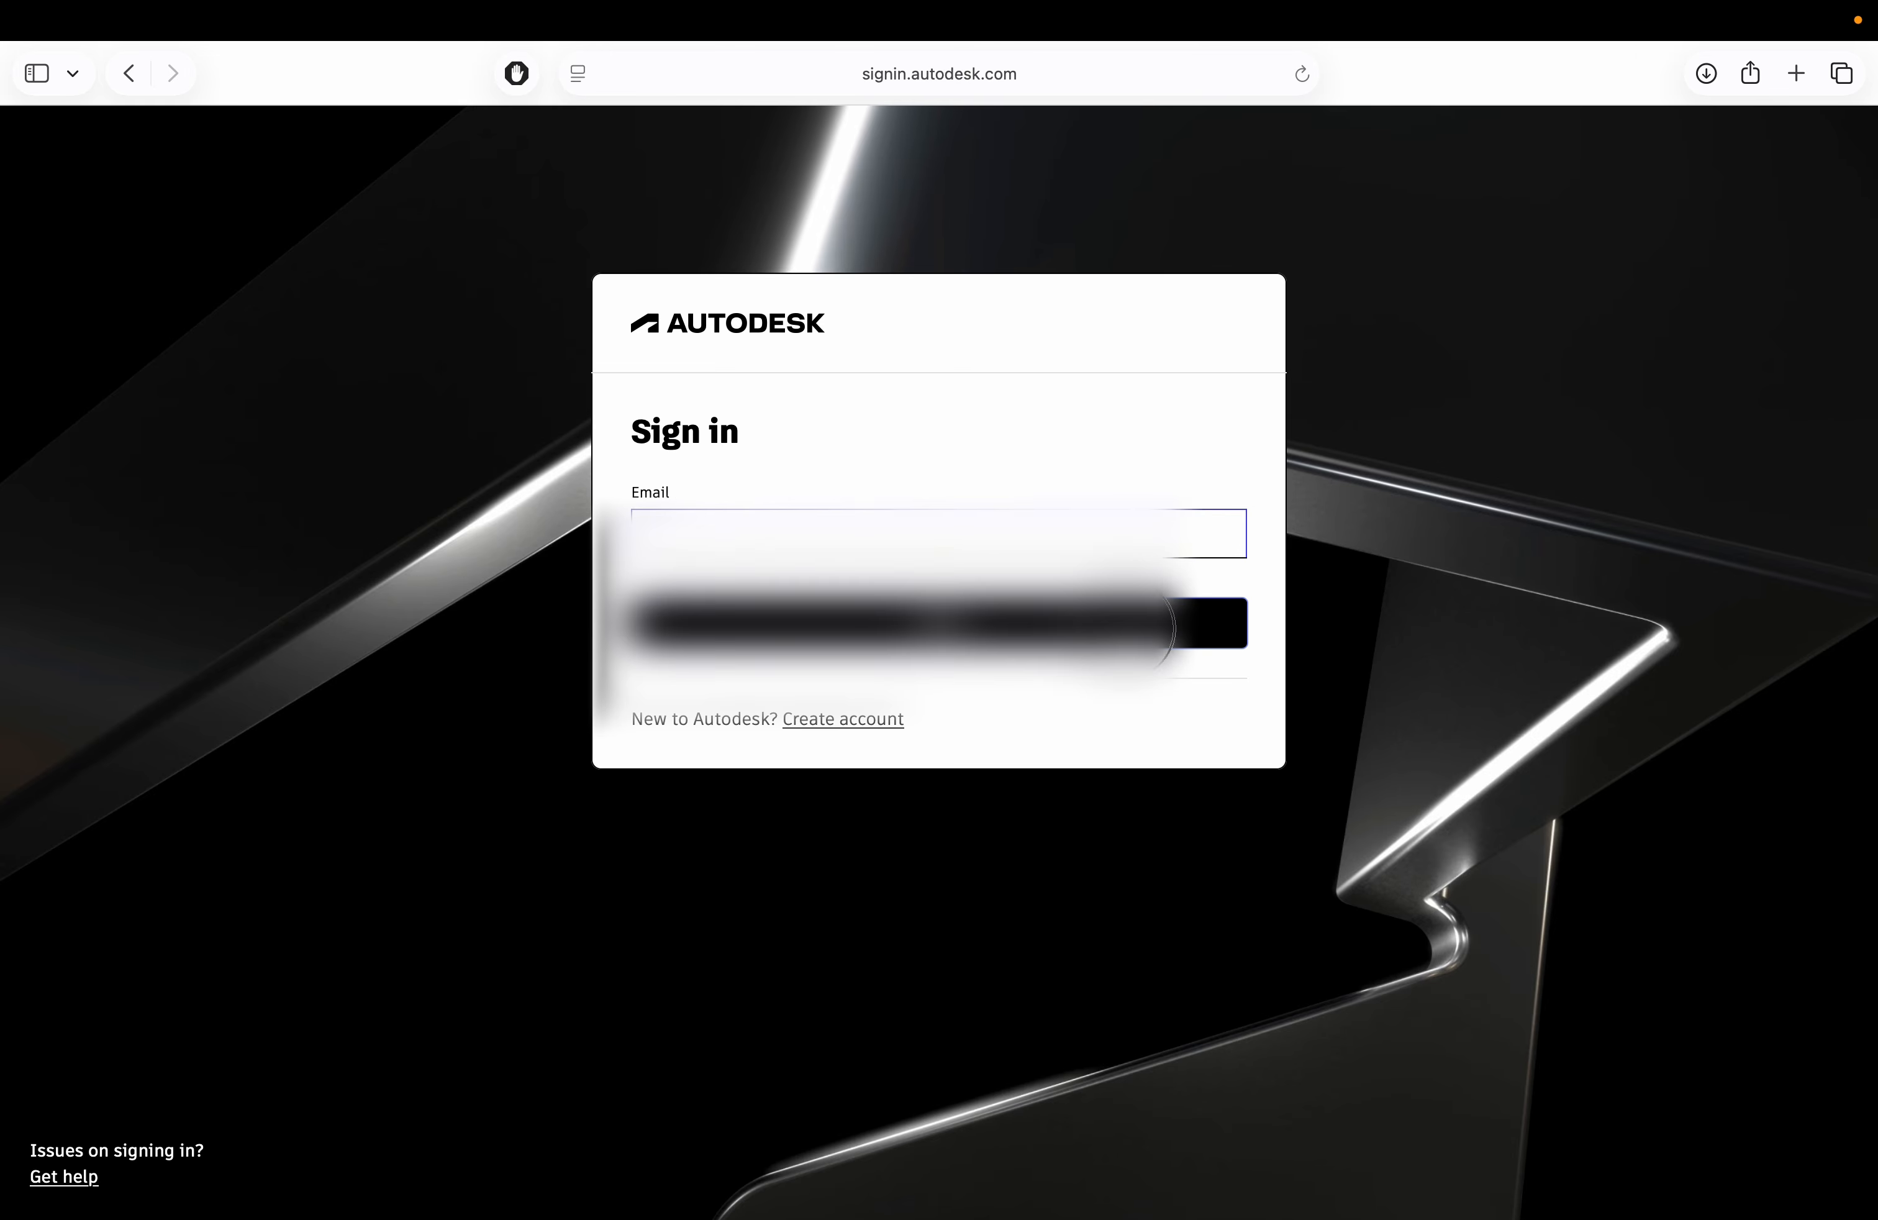
click(879, 598)
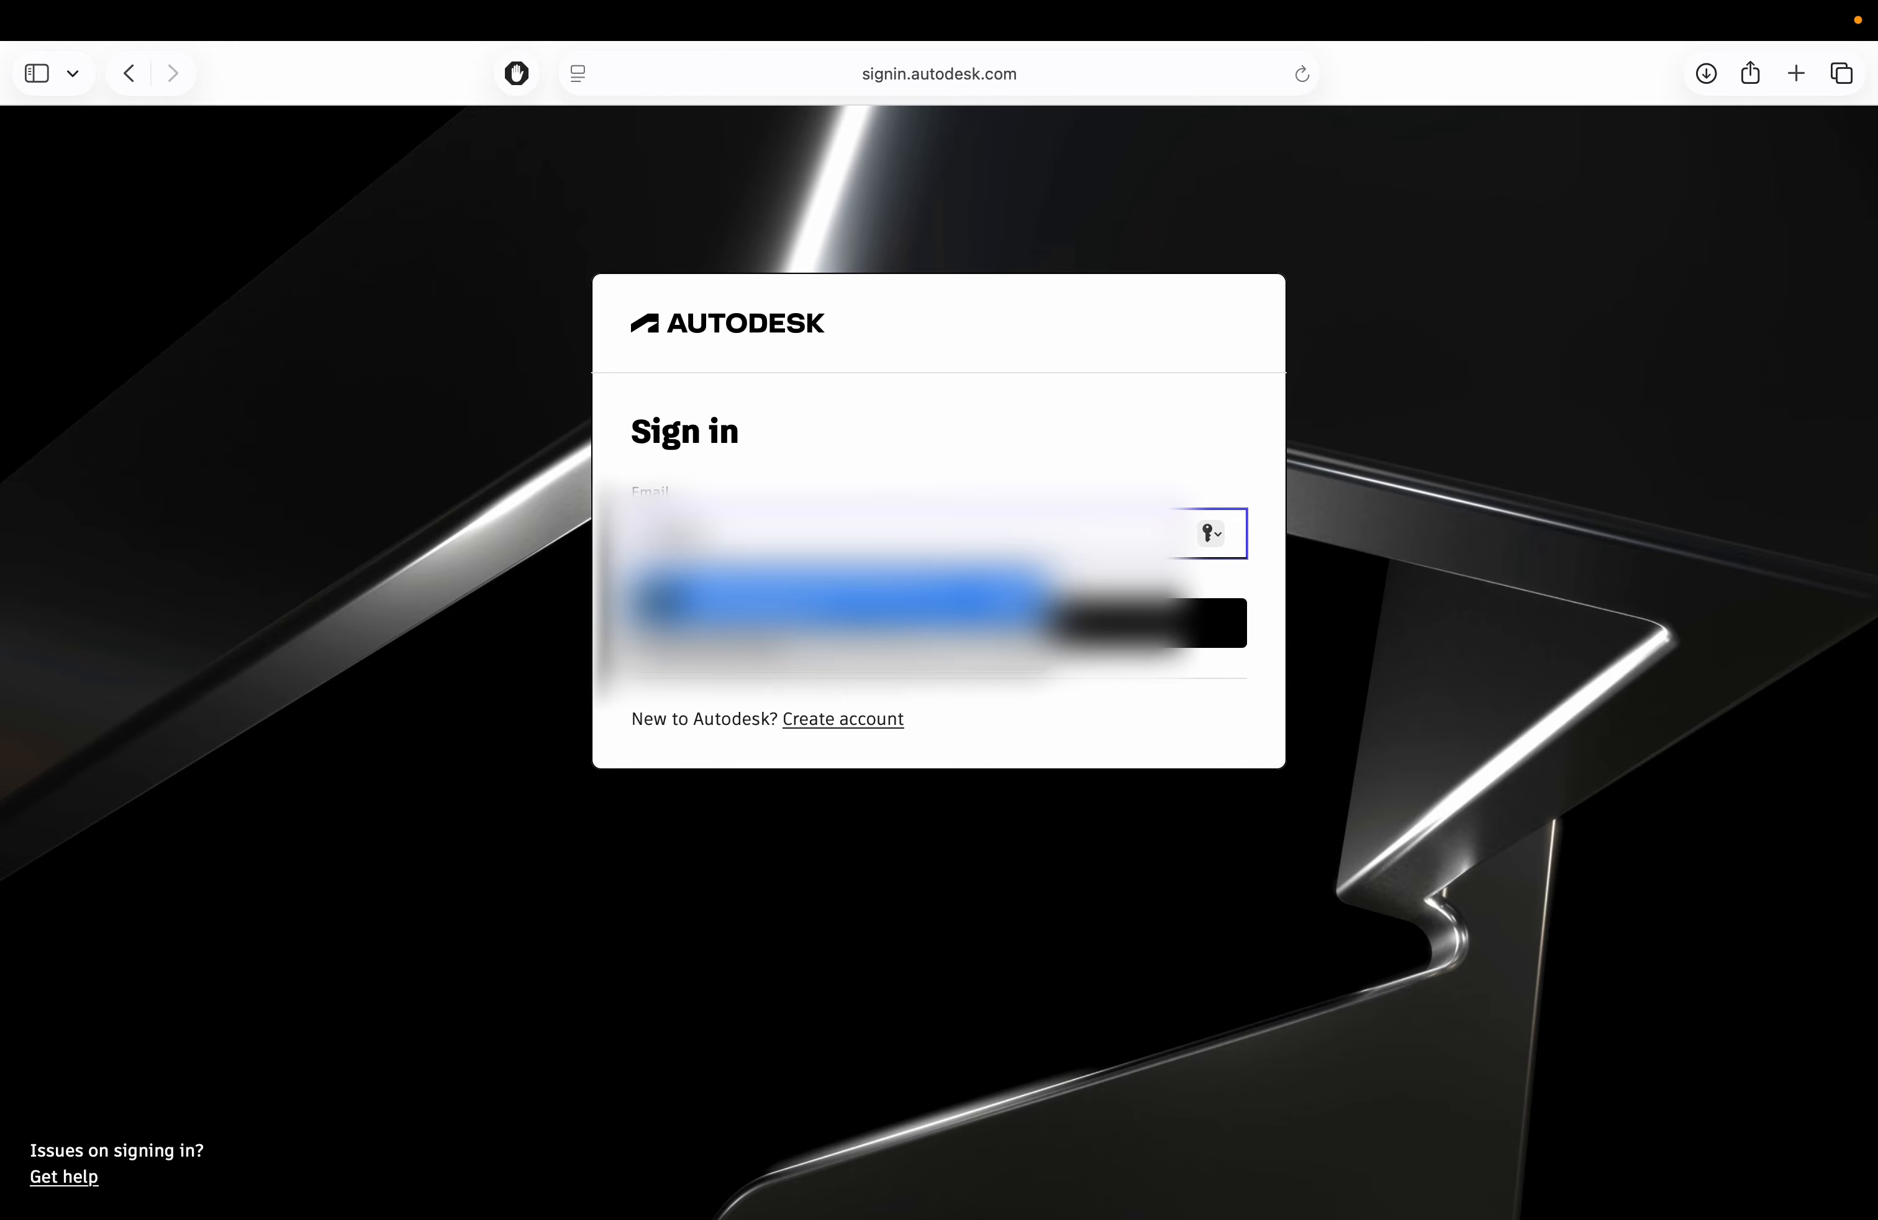
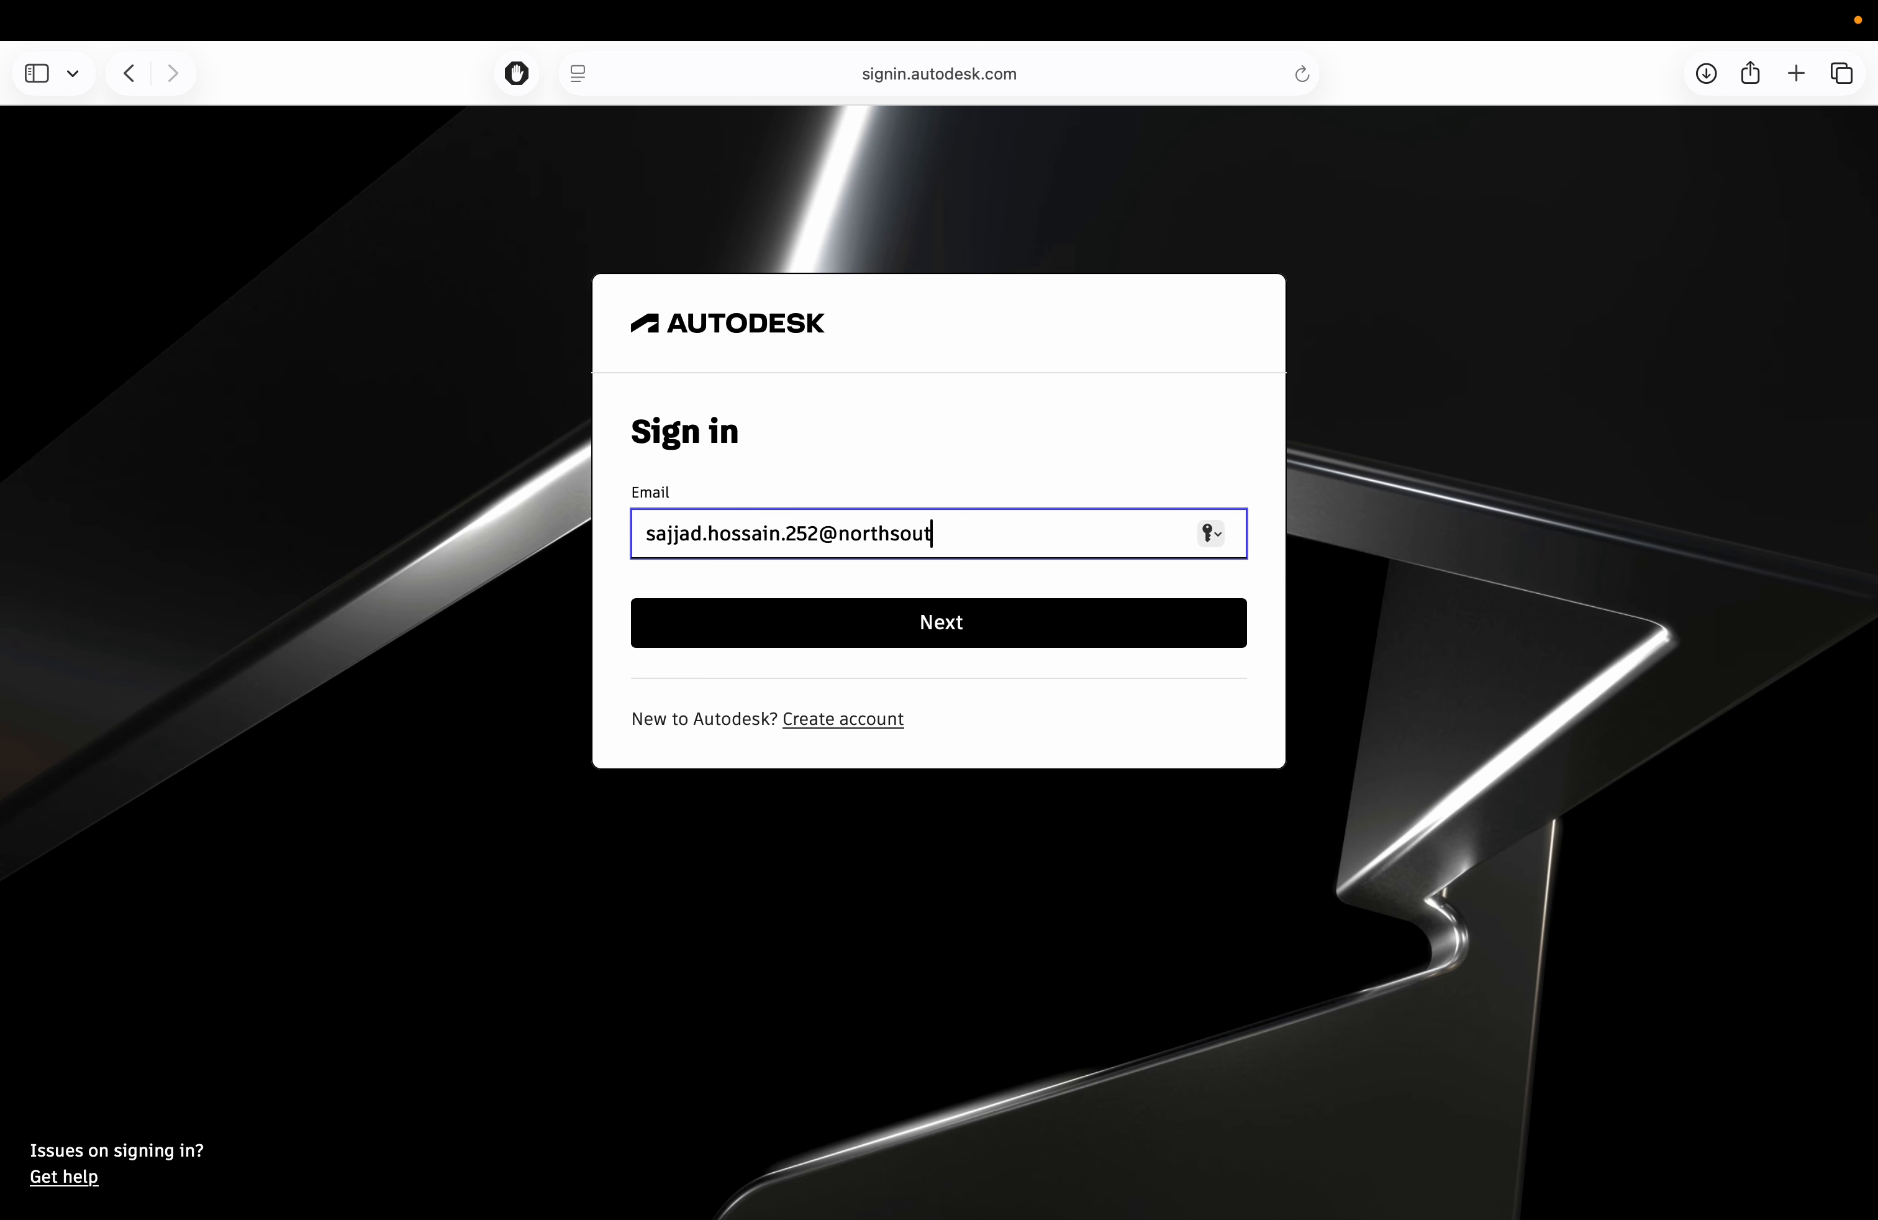
click(925, 604)
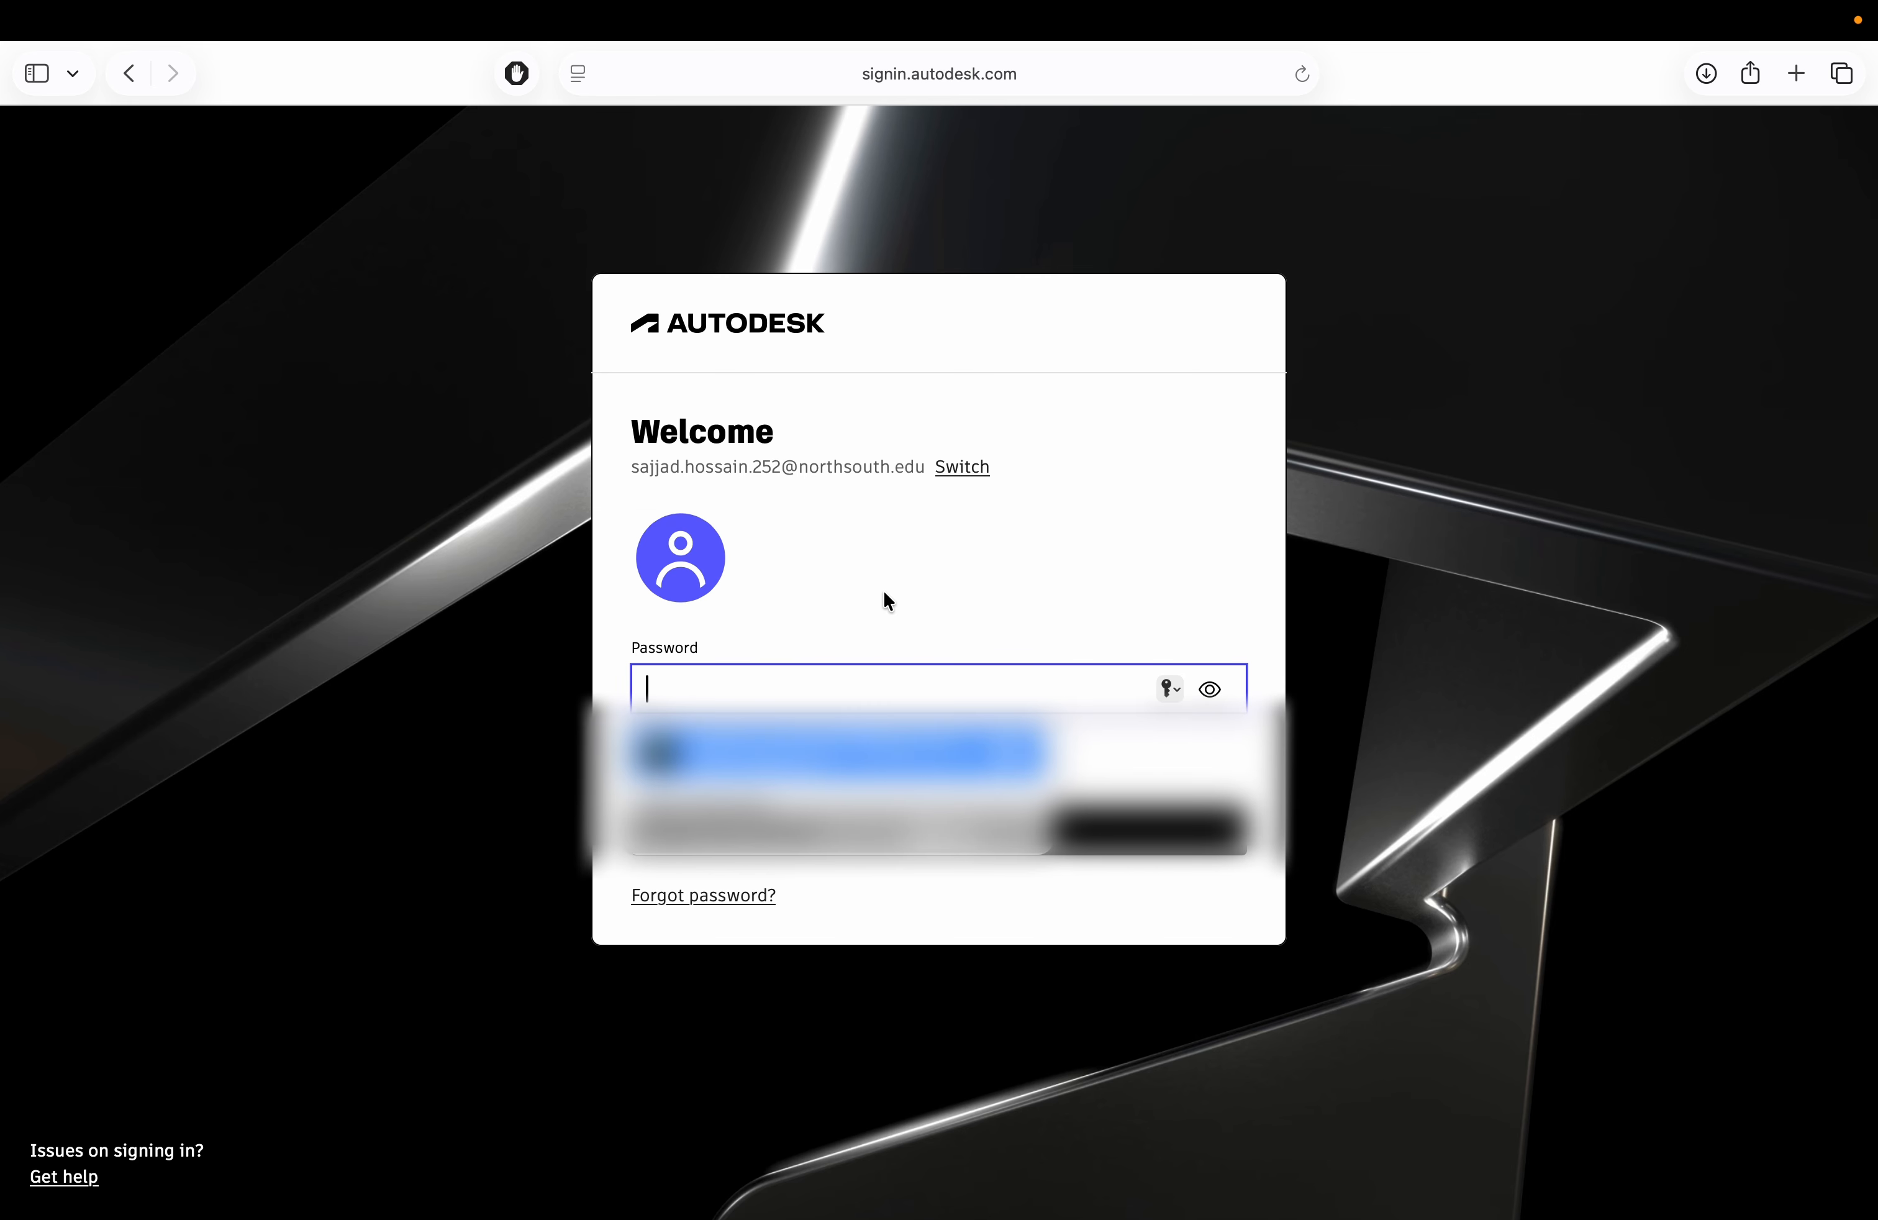
- Enter the account password, sign in, and decline saving the password in the browser
click(1138, 770)
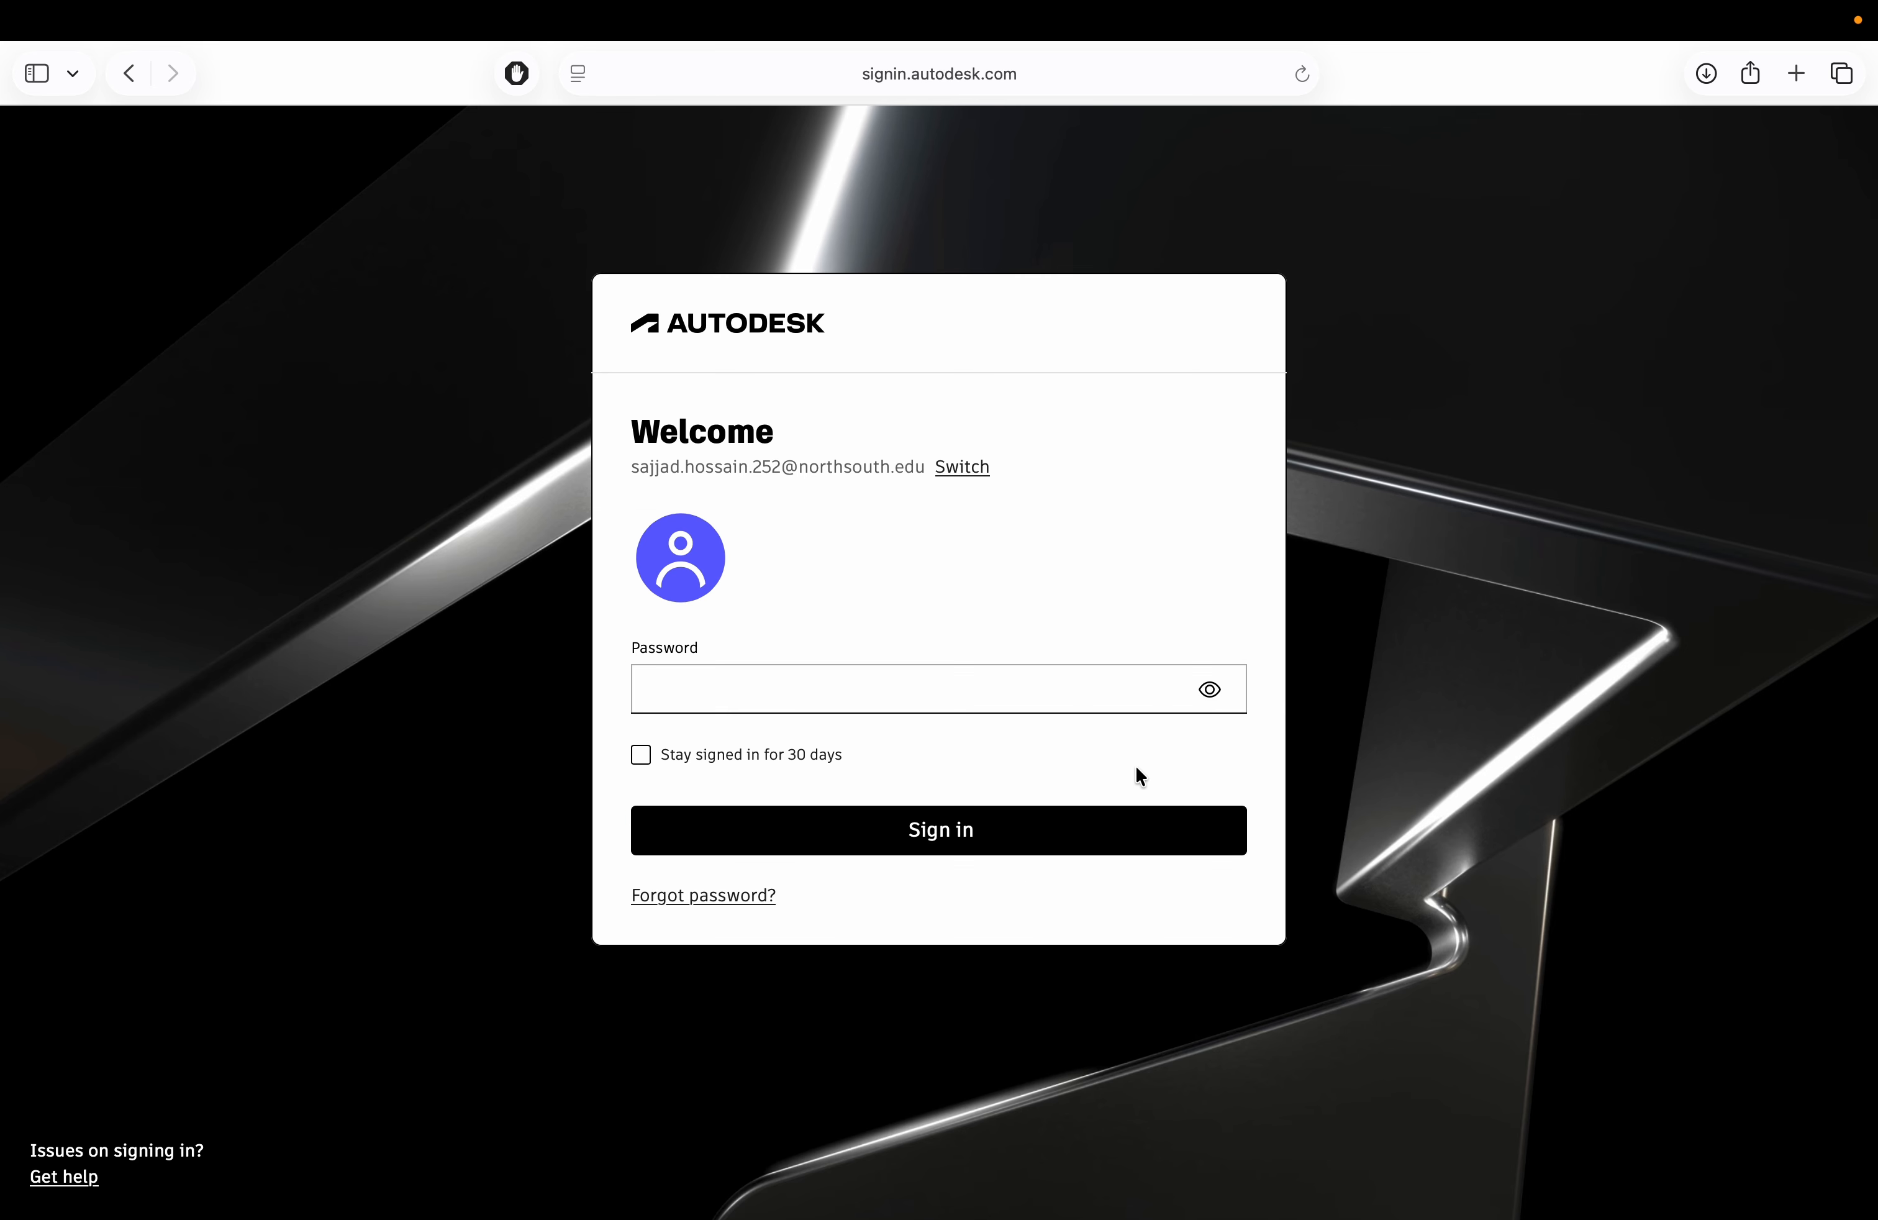
click(930, 688)
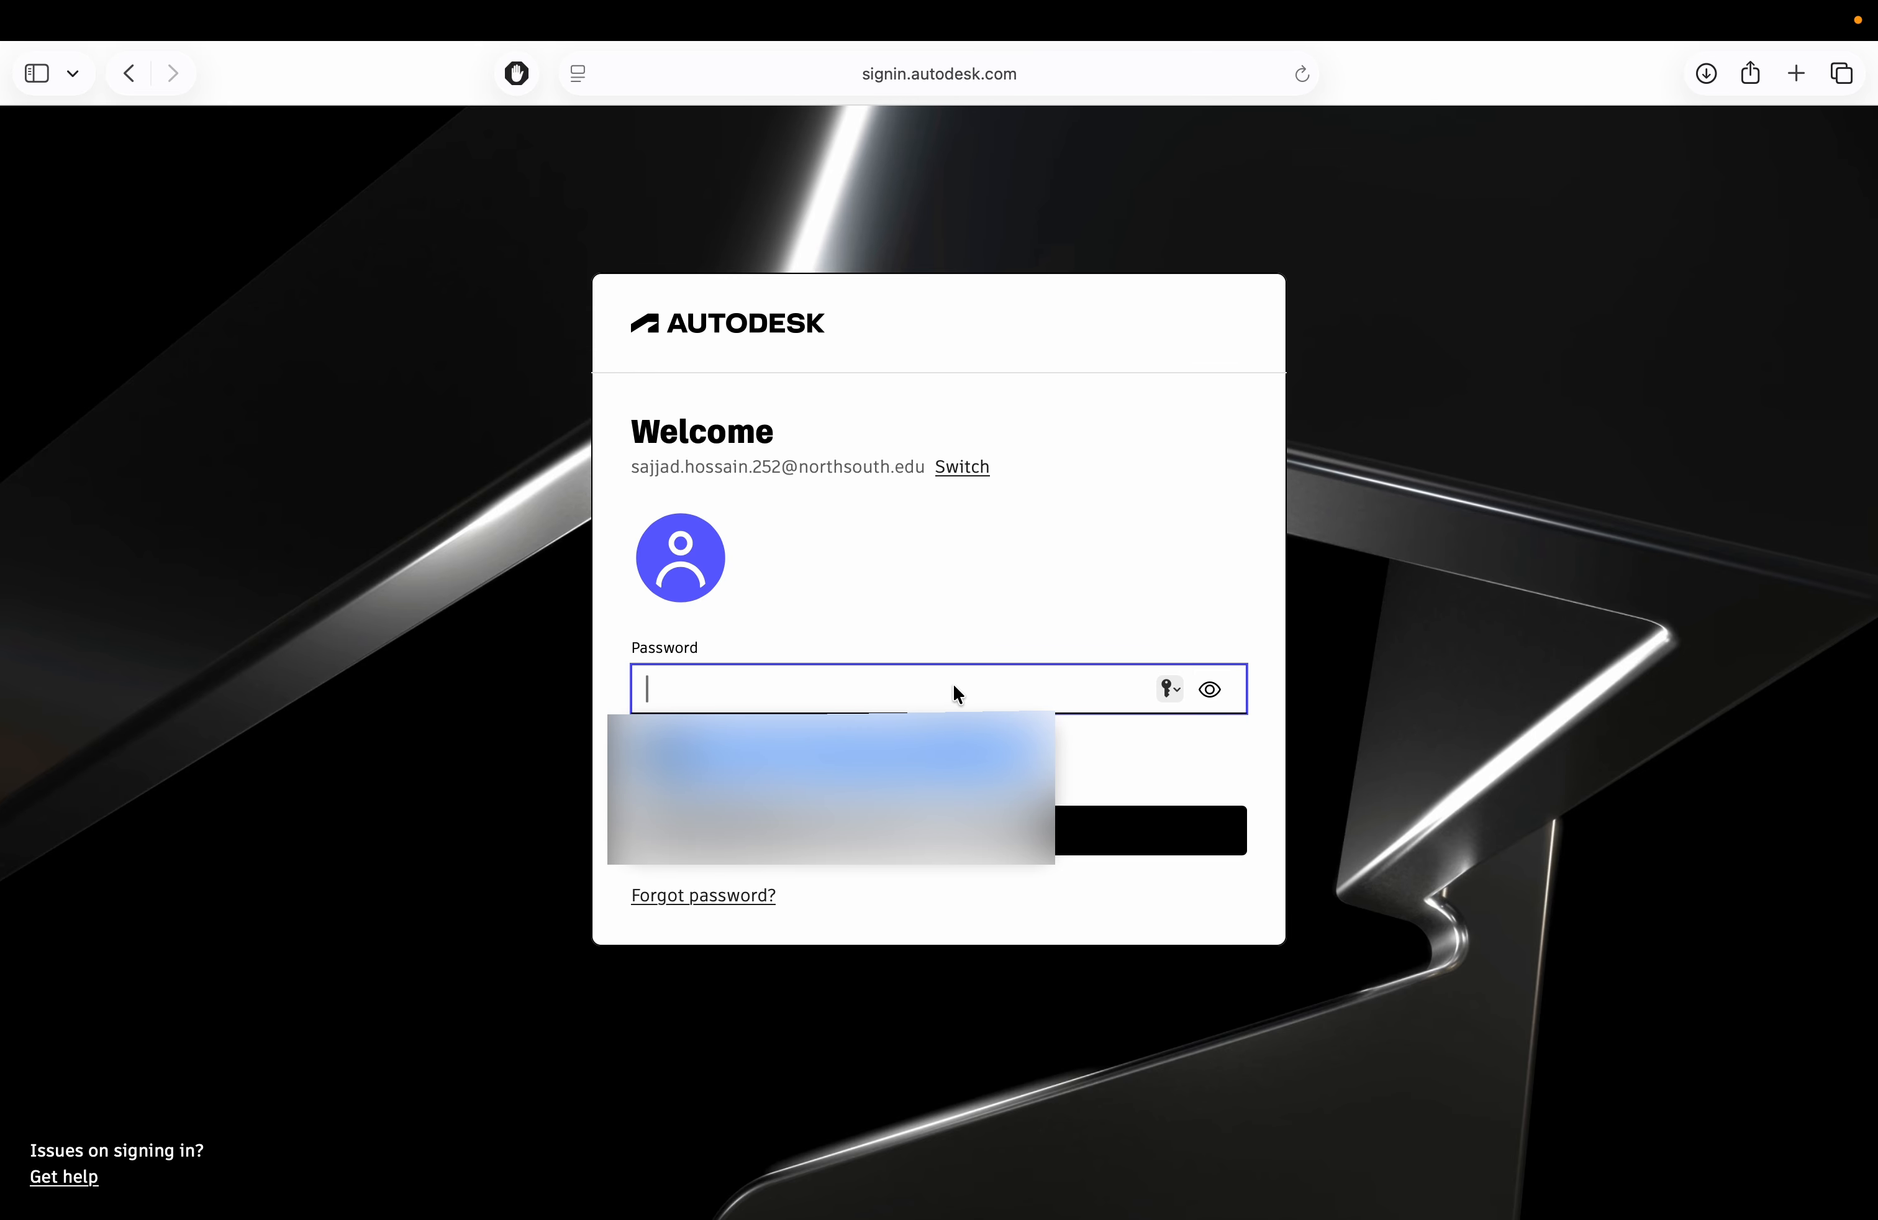
text(•••••)
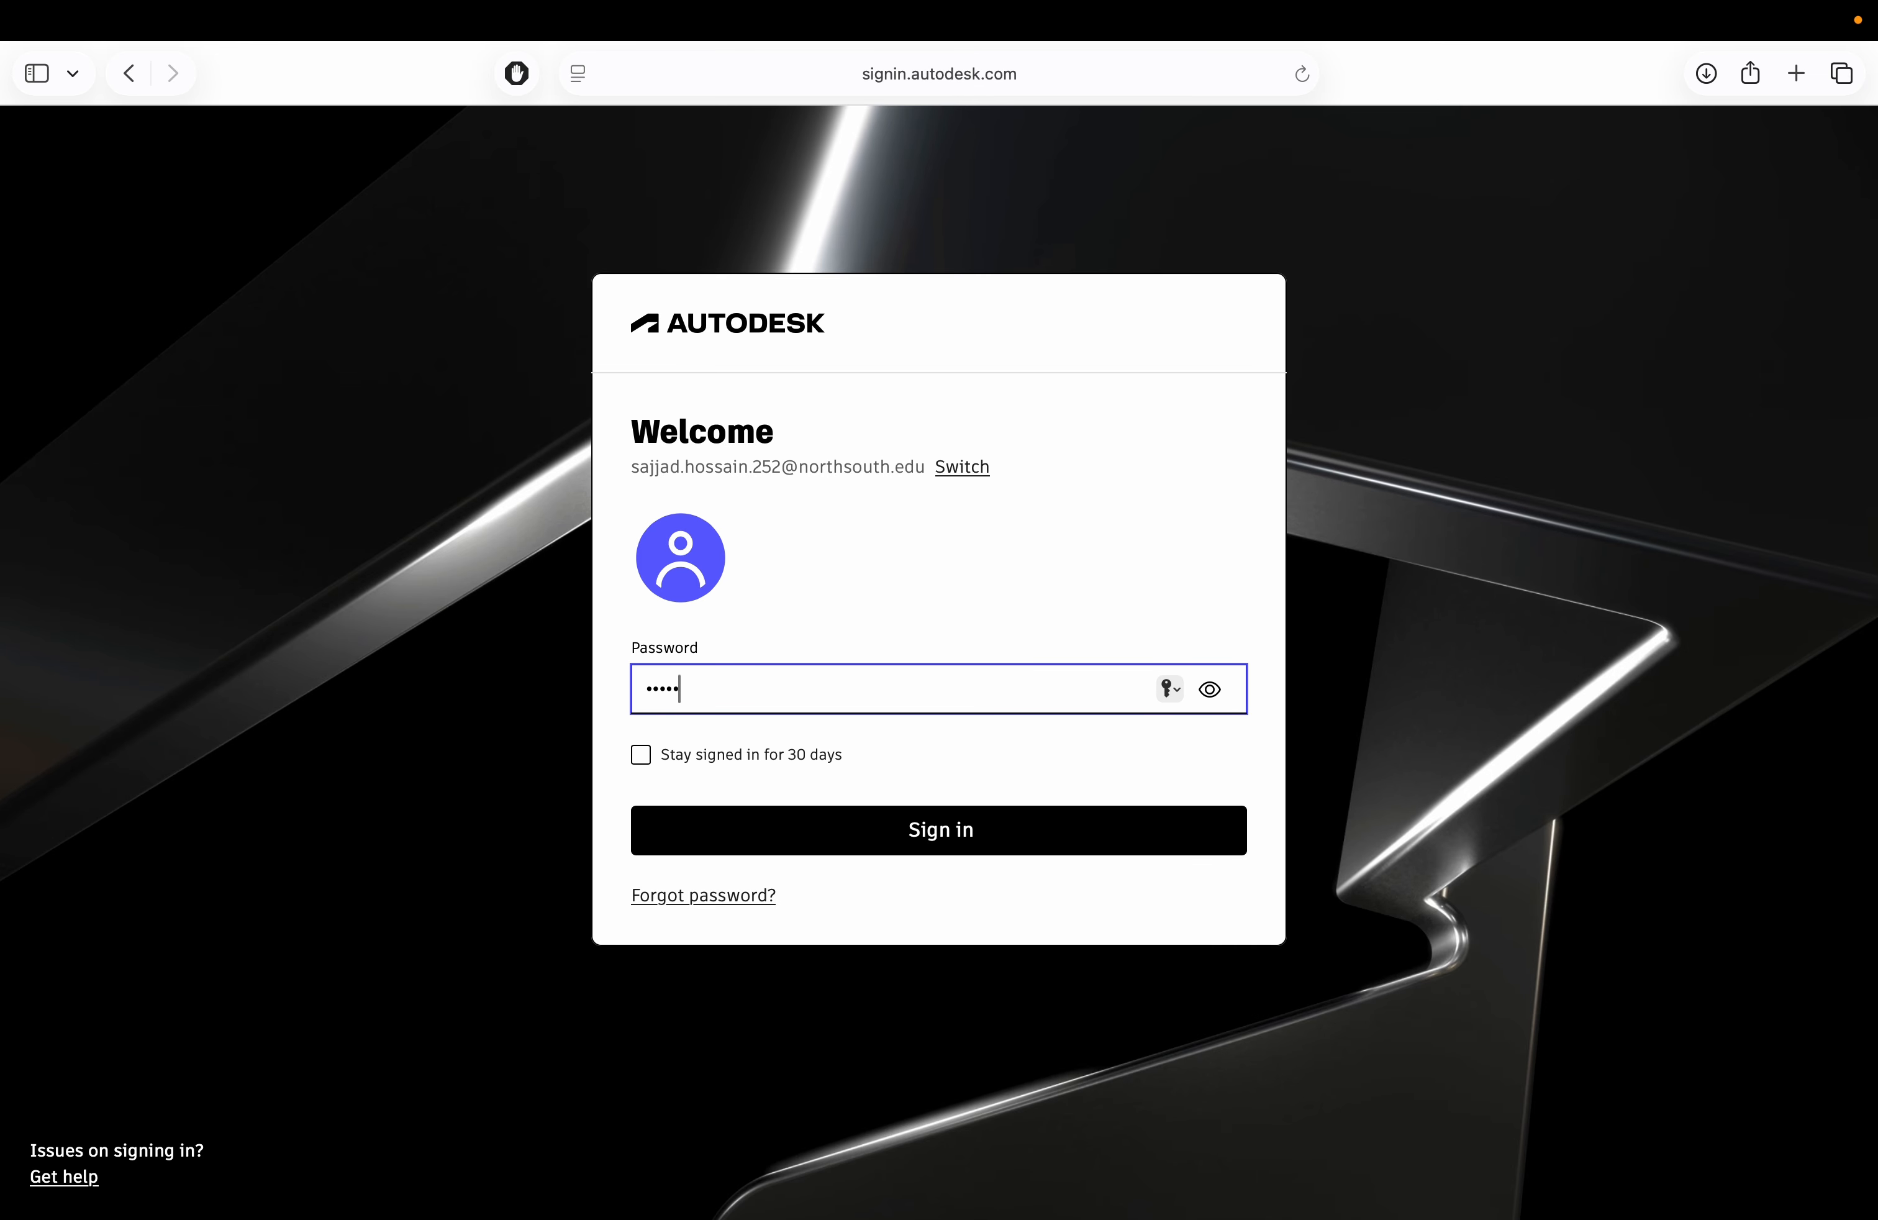
text(•••••)
click(758, 842)
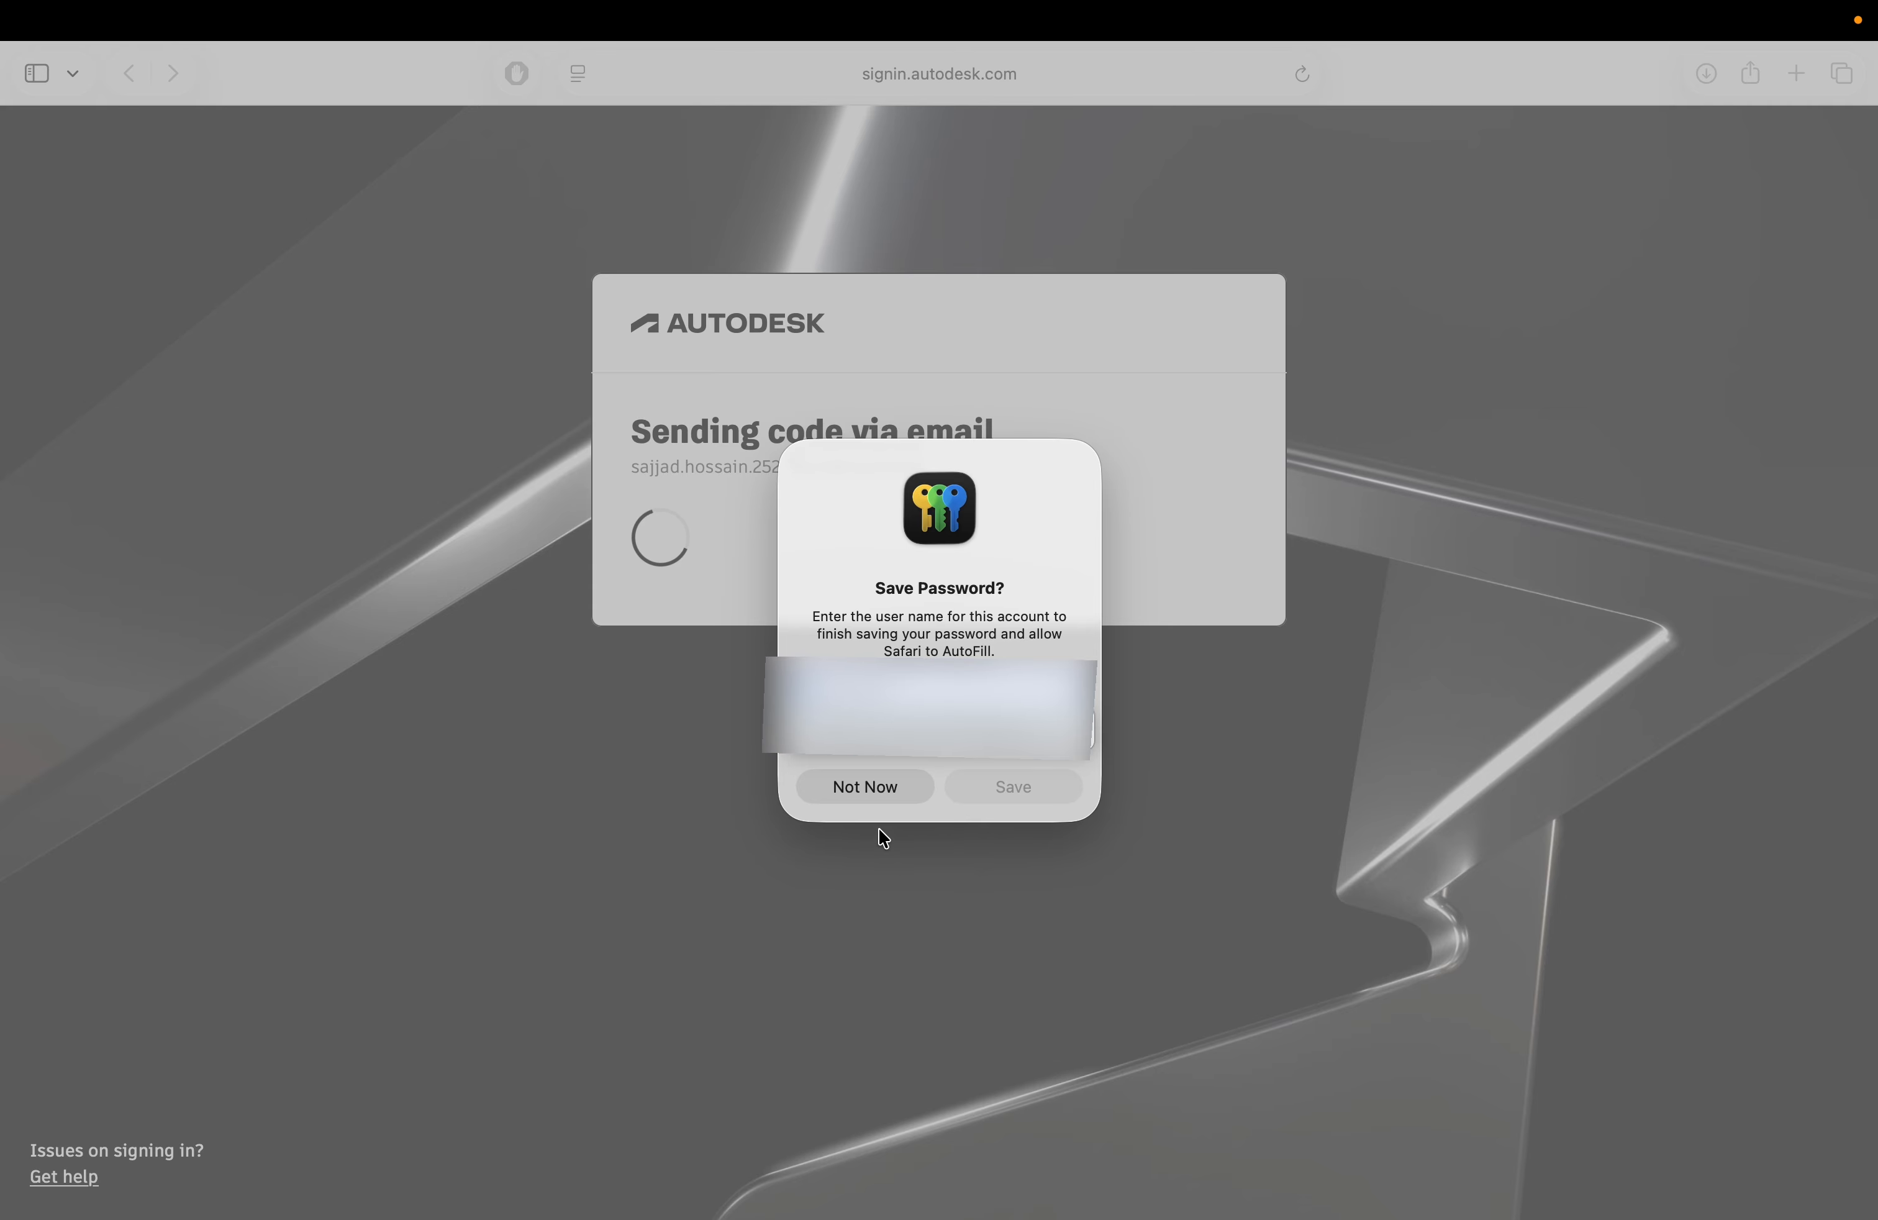
click(864, 787)
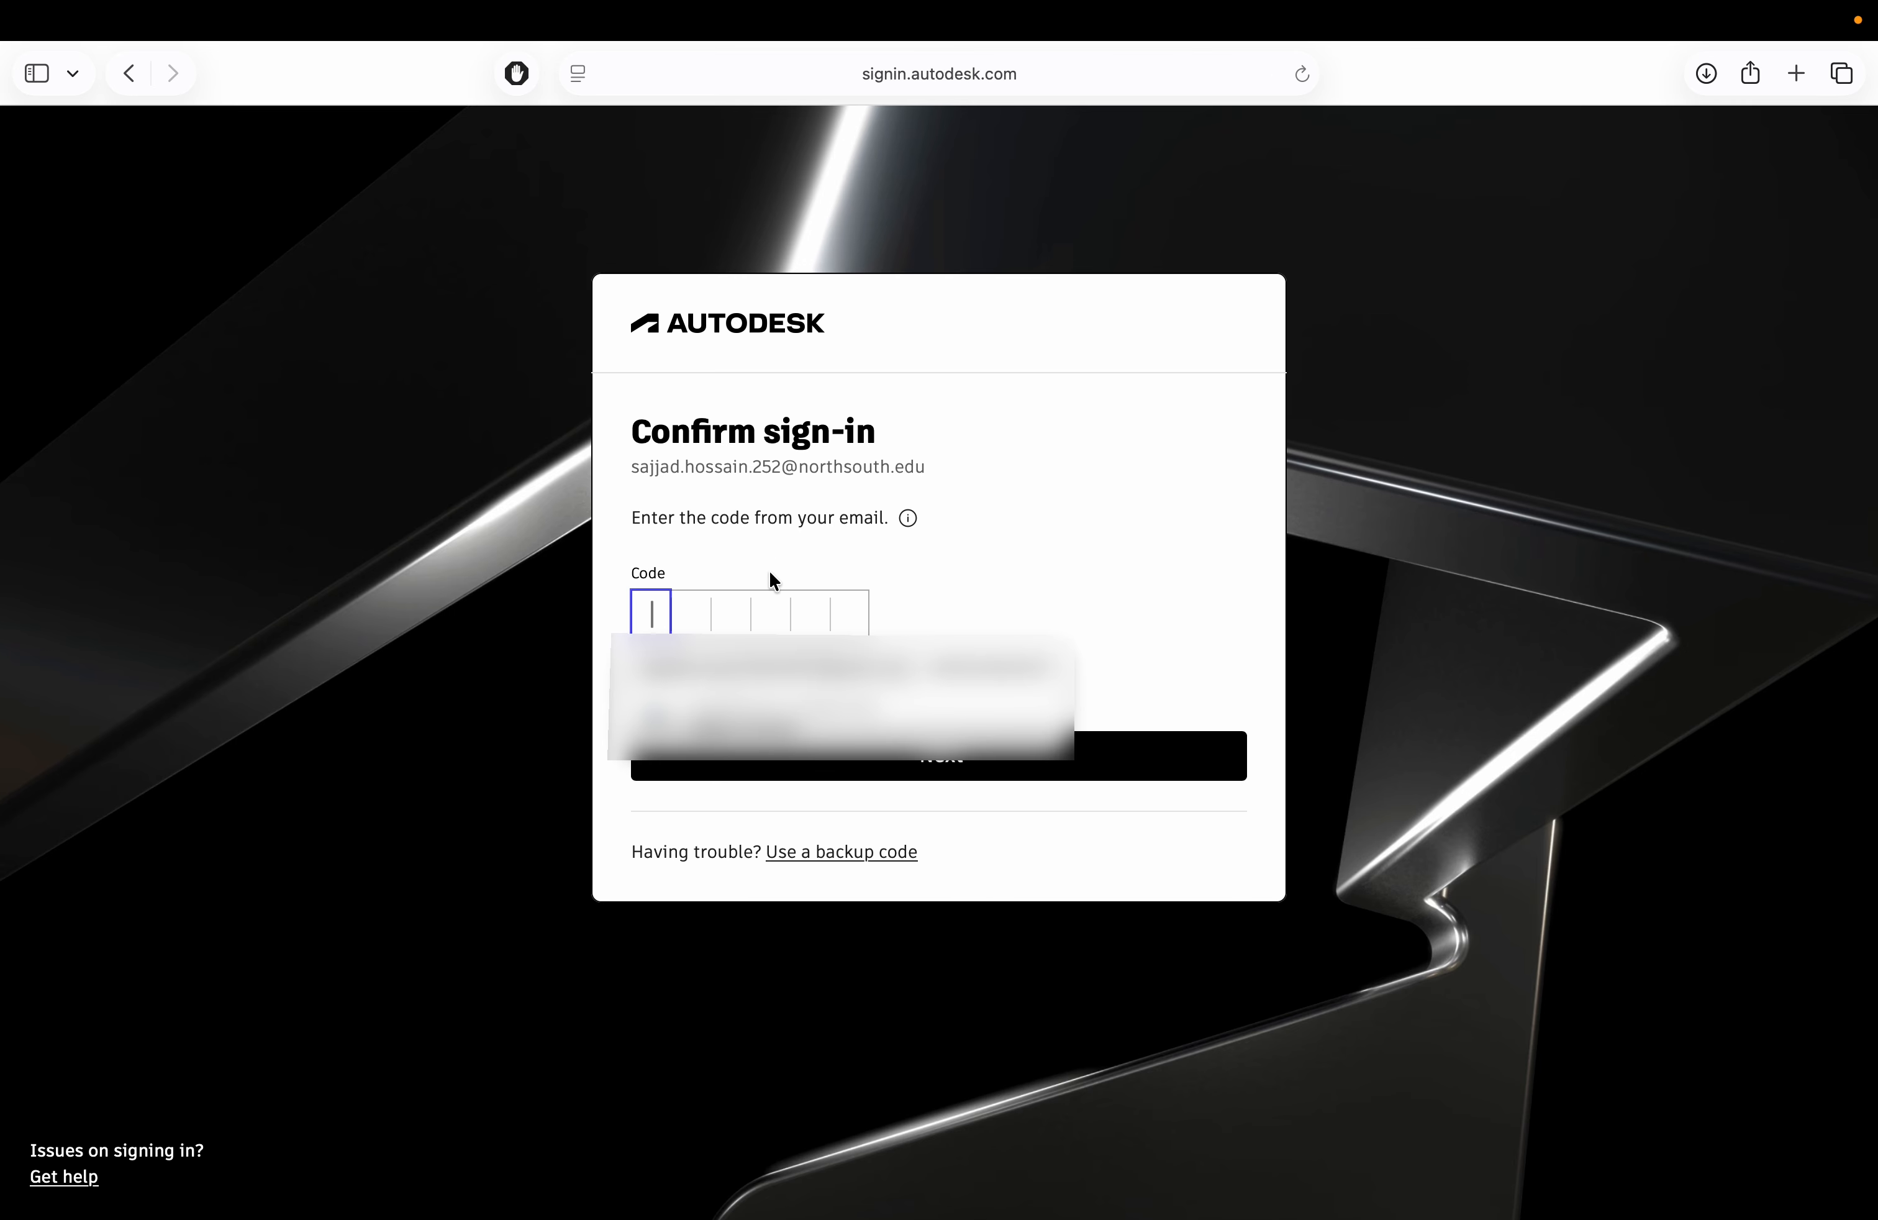
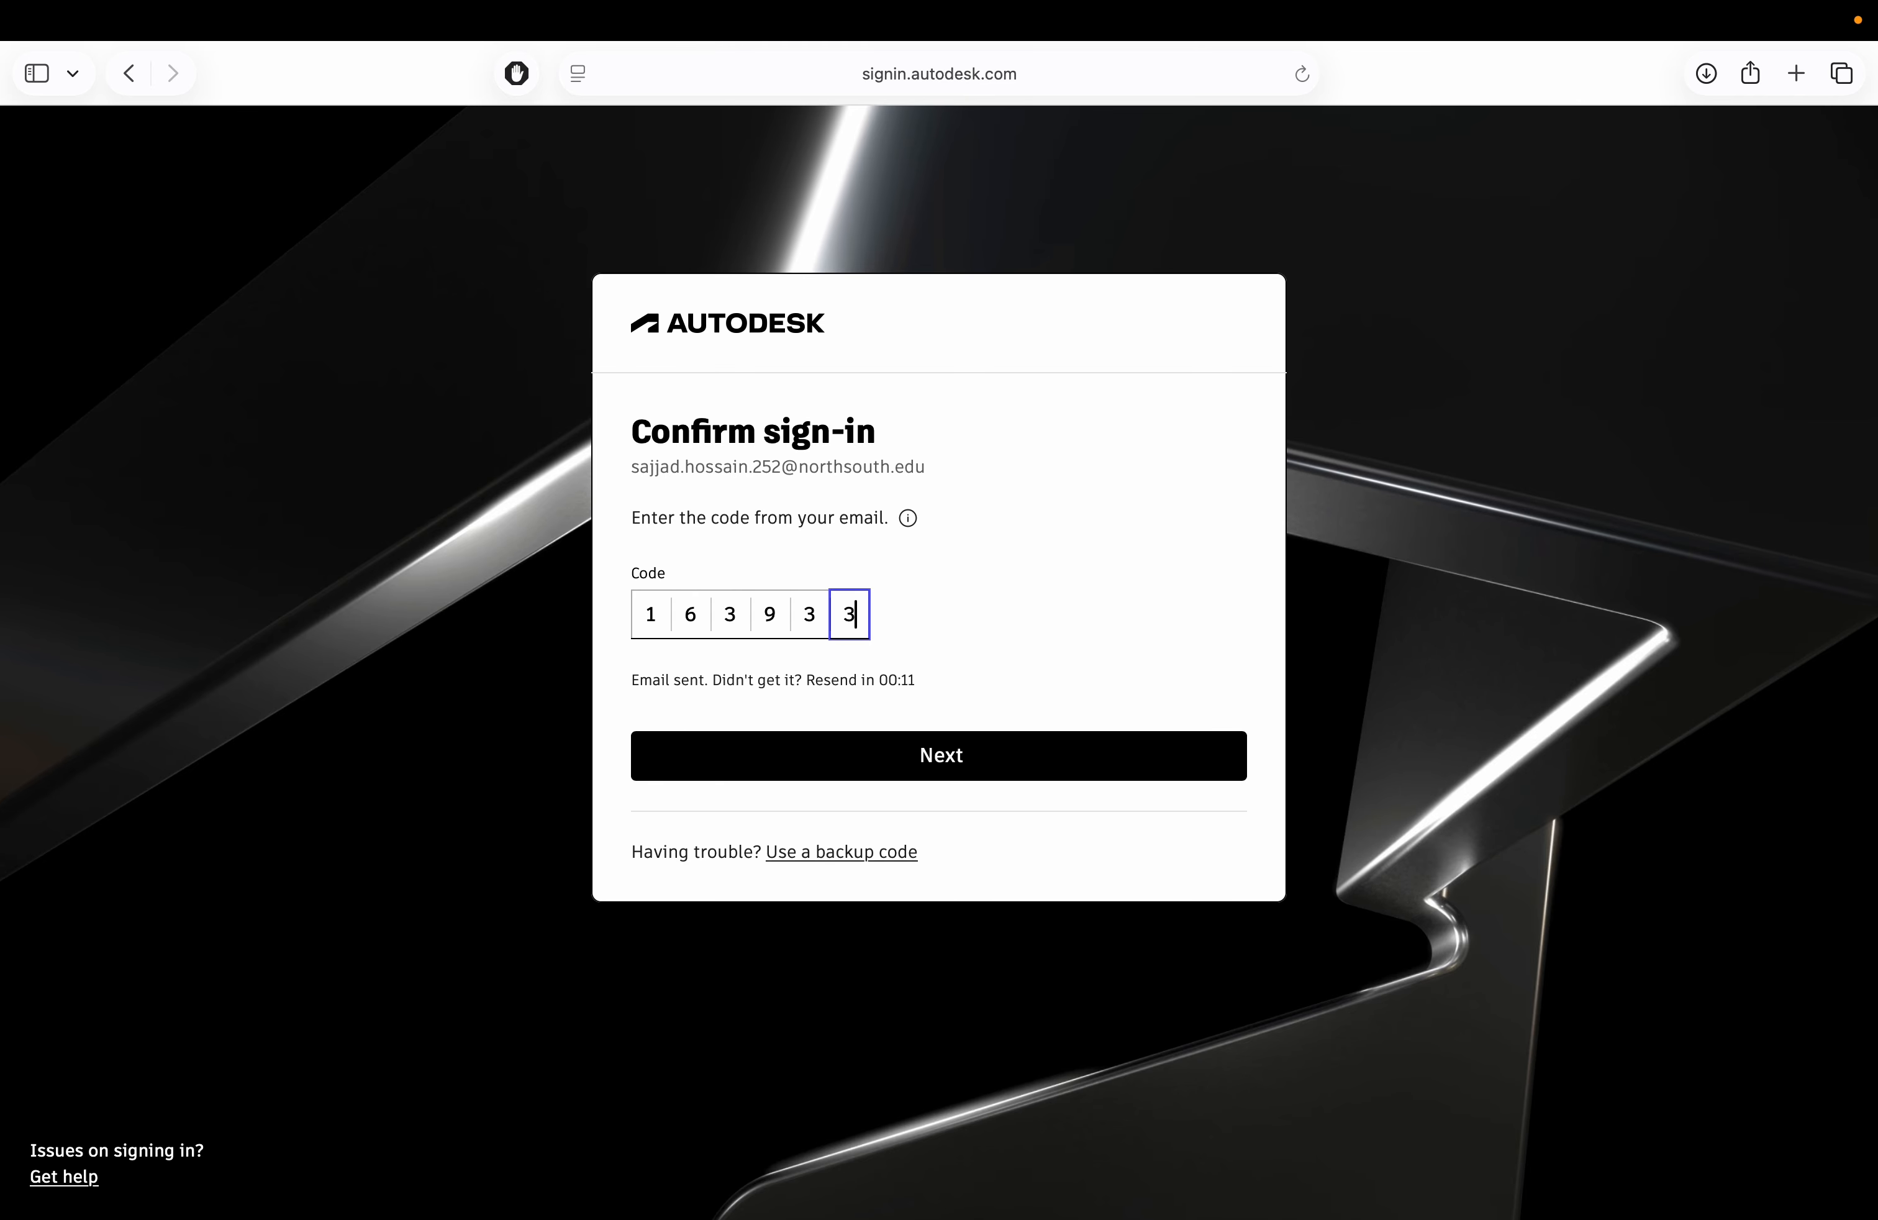
- Enter the e-mailed verification code to confirm the sign-in, and choose not to trust this device
key(Return)
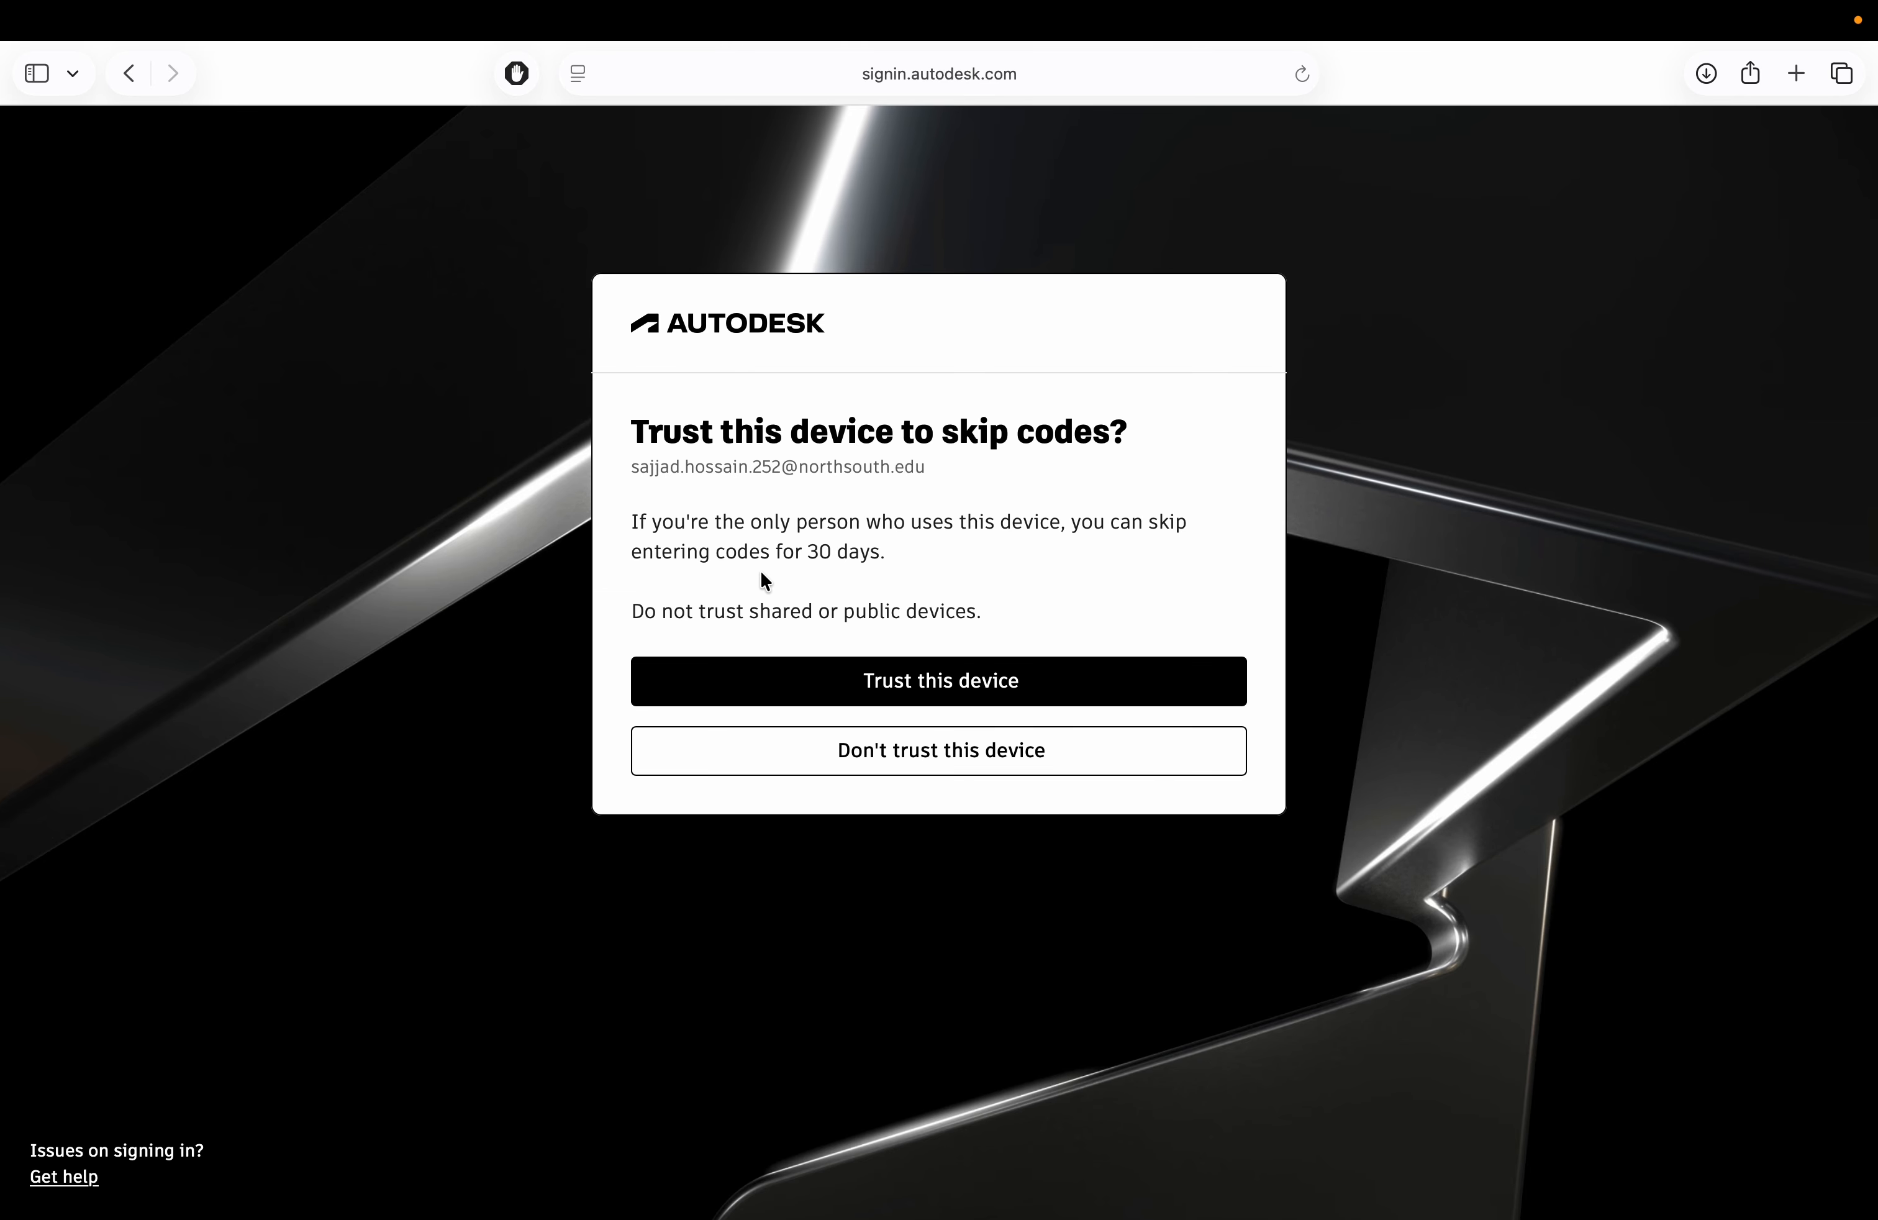
click(935, 767)
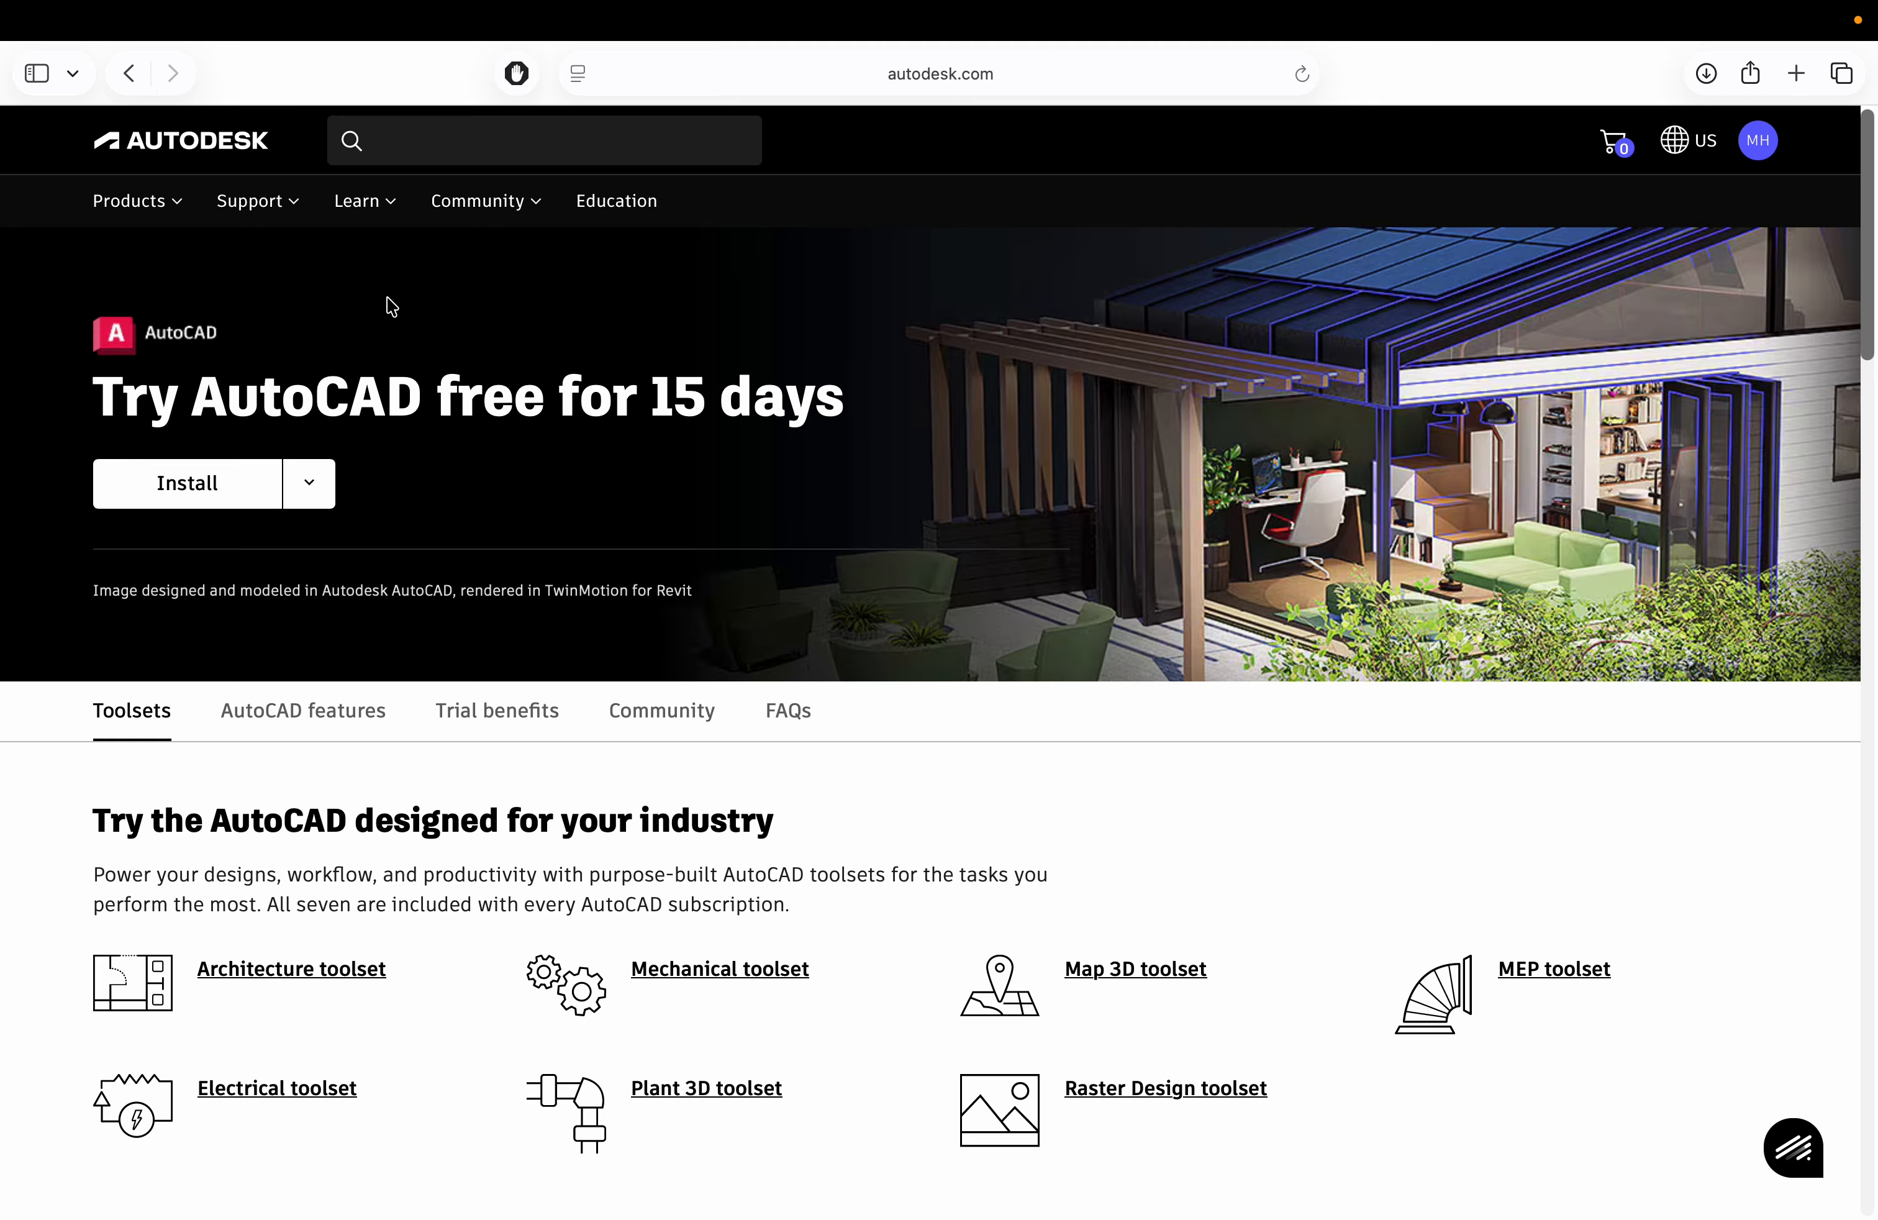
- Open the account's Products and services page and locate the AutoCAD for Mac entry among the available products
click(1760, 149)
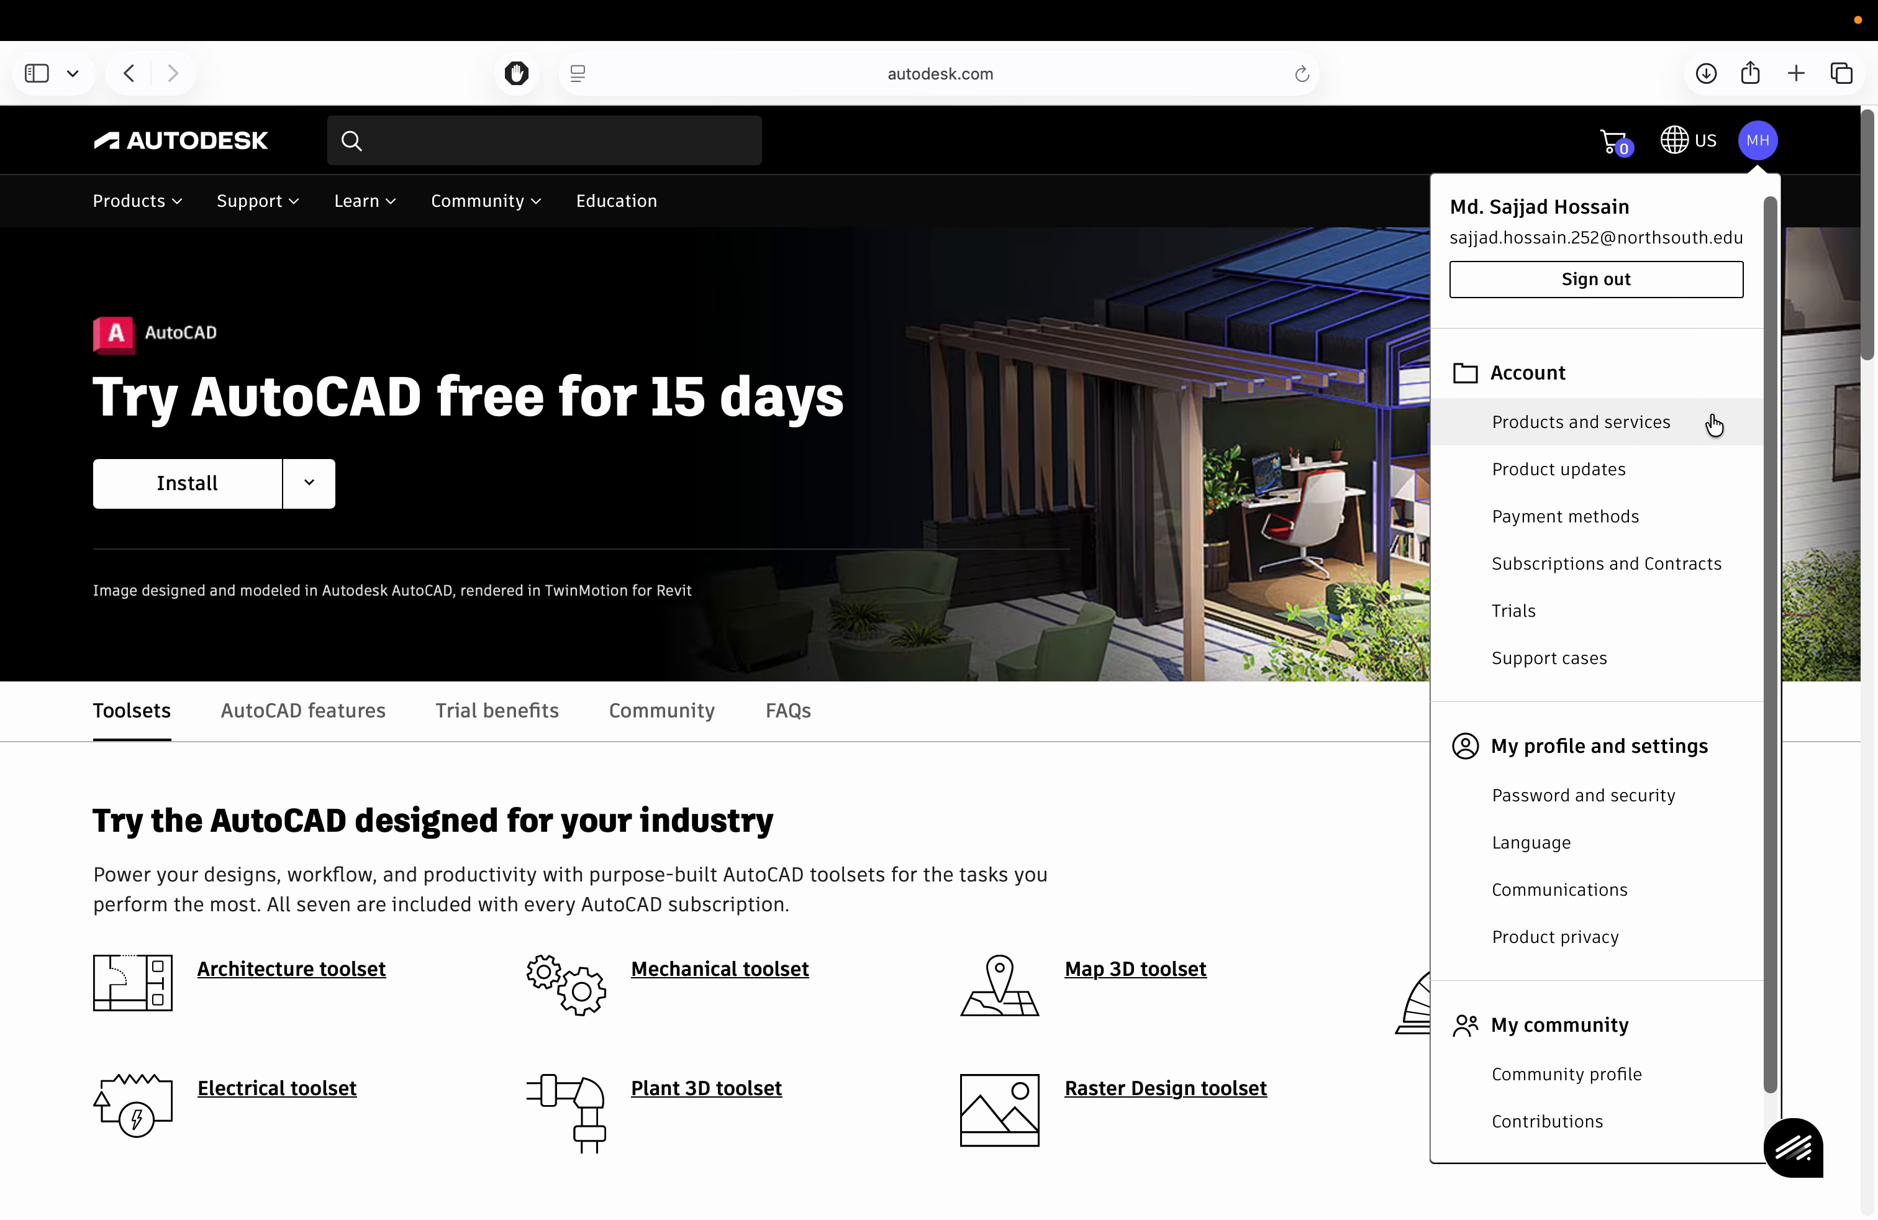
click(1558, 414)
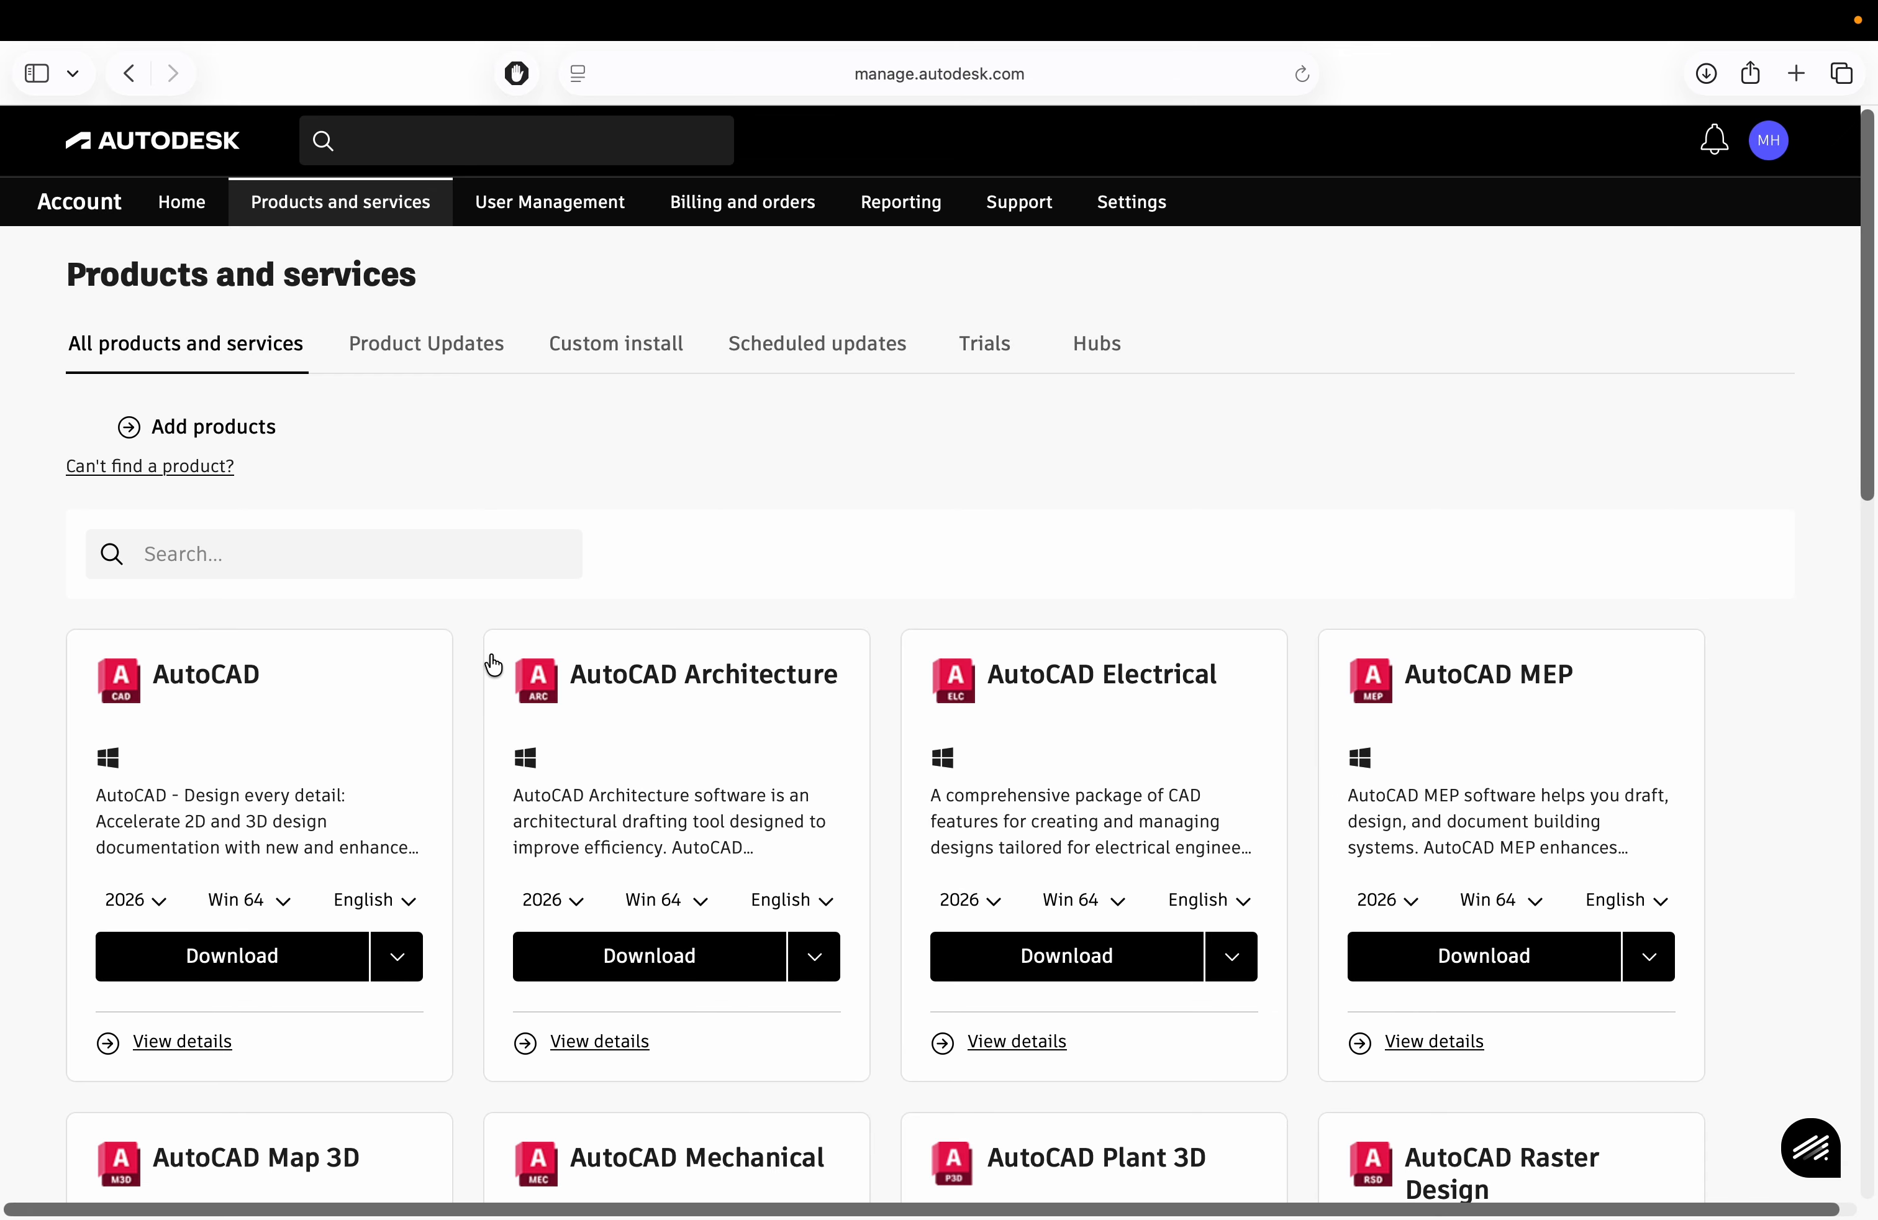
scroll(372, 595, down, 3)
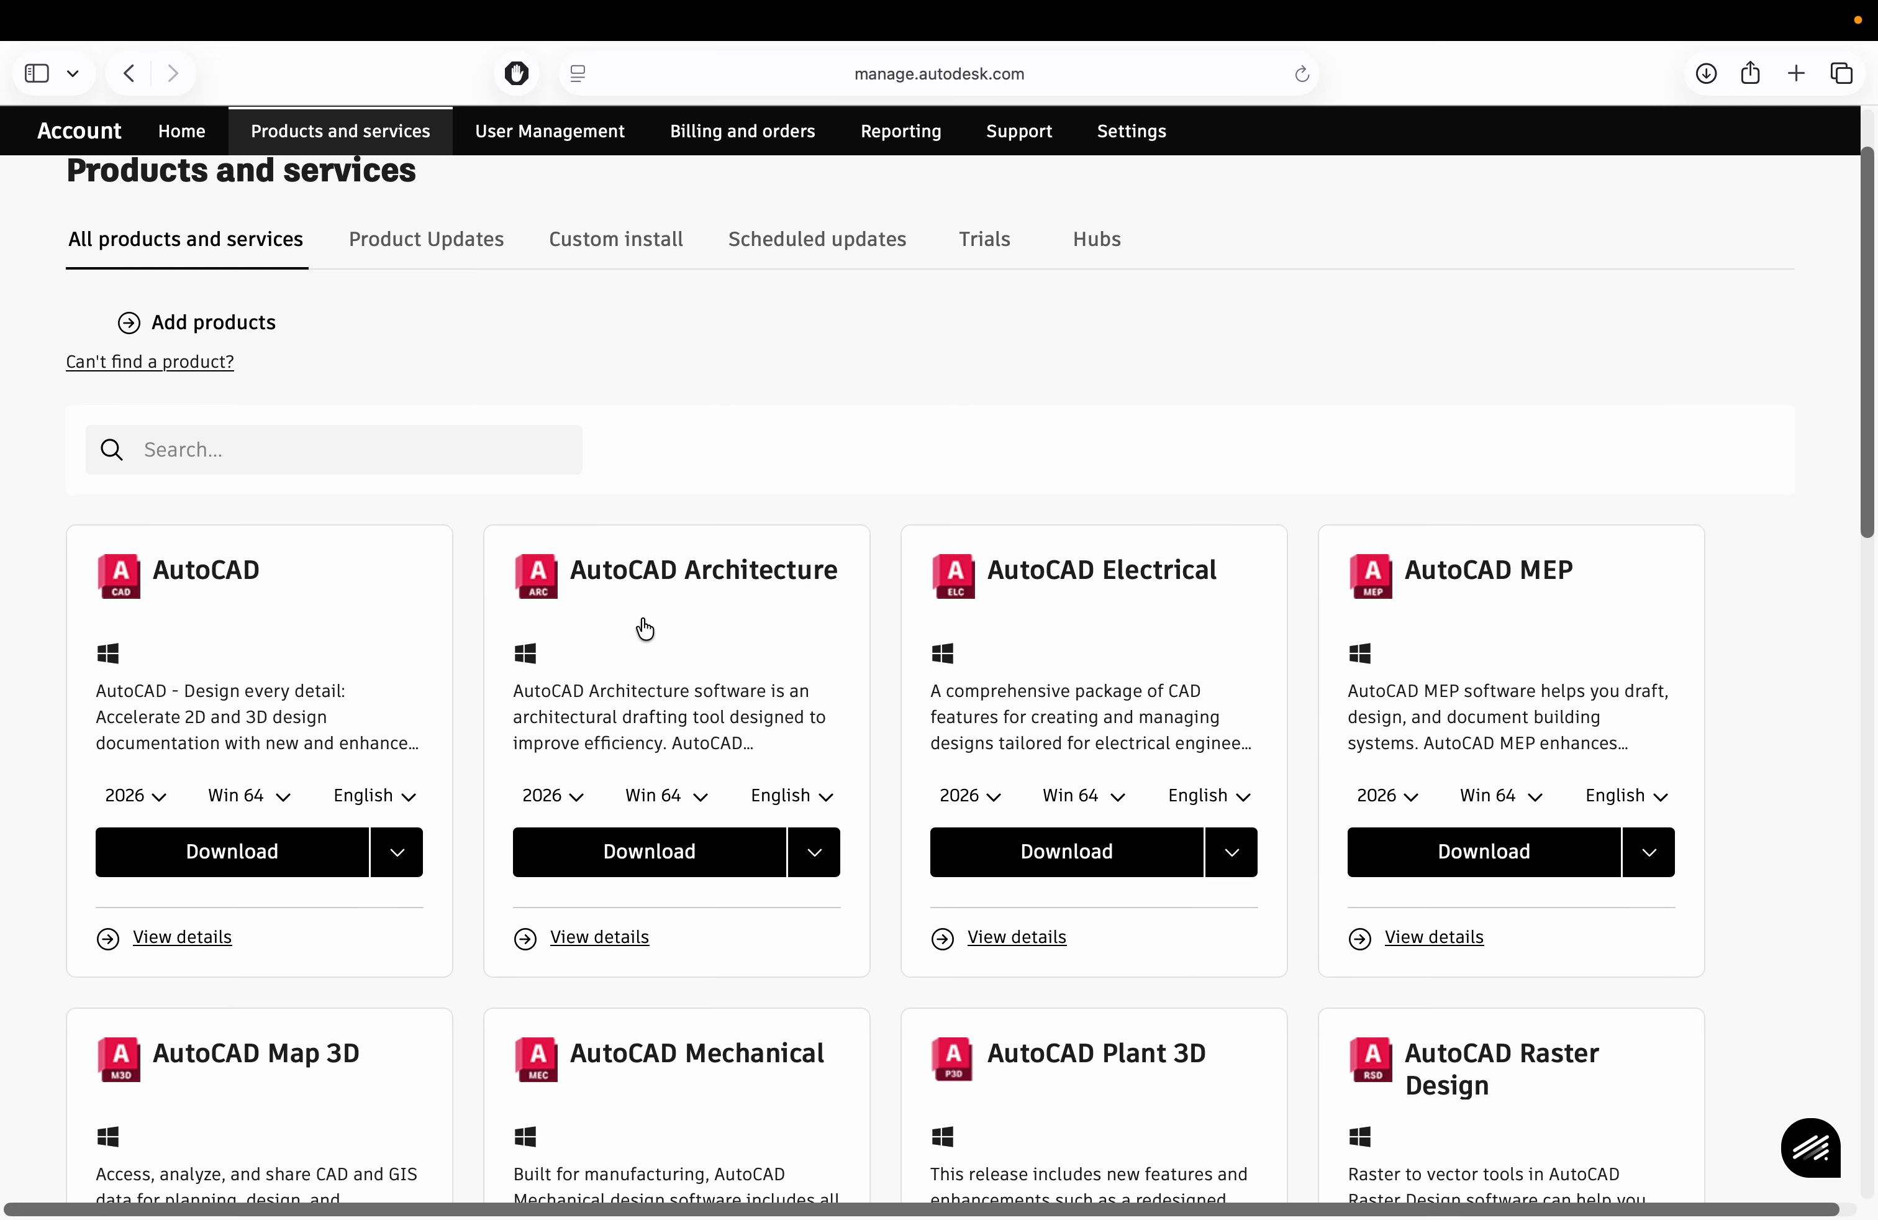
scroll(826, 638, down, 15)
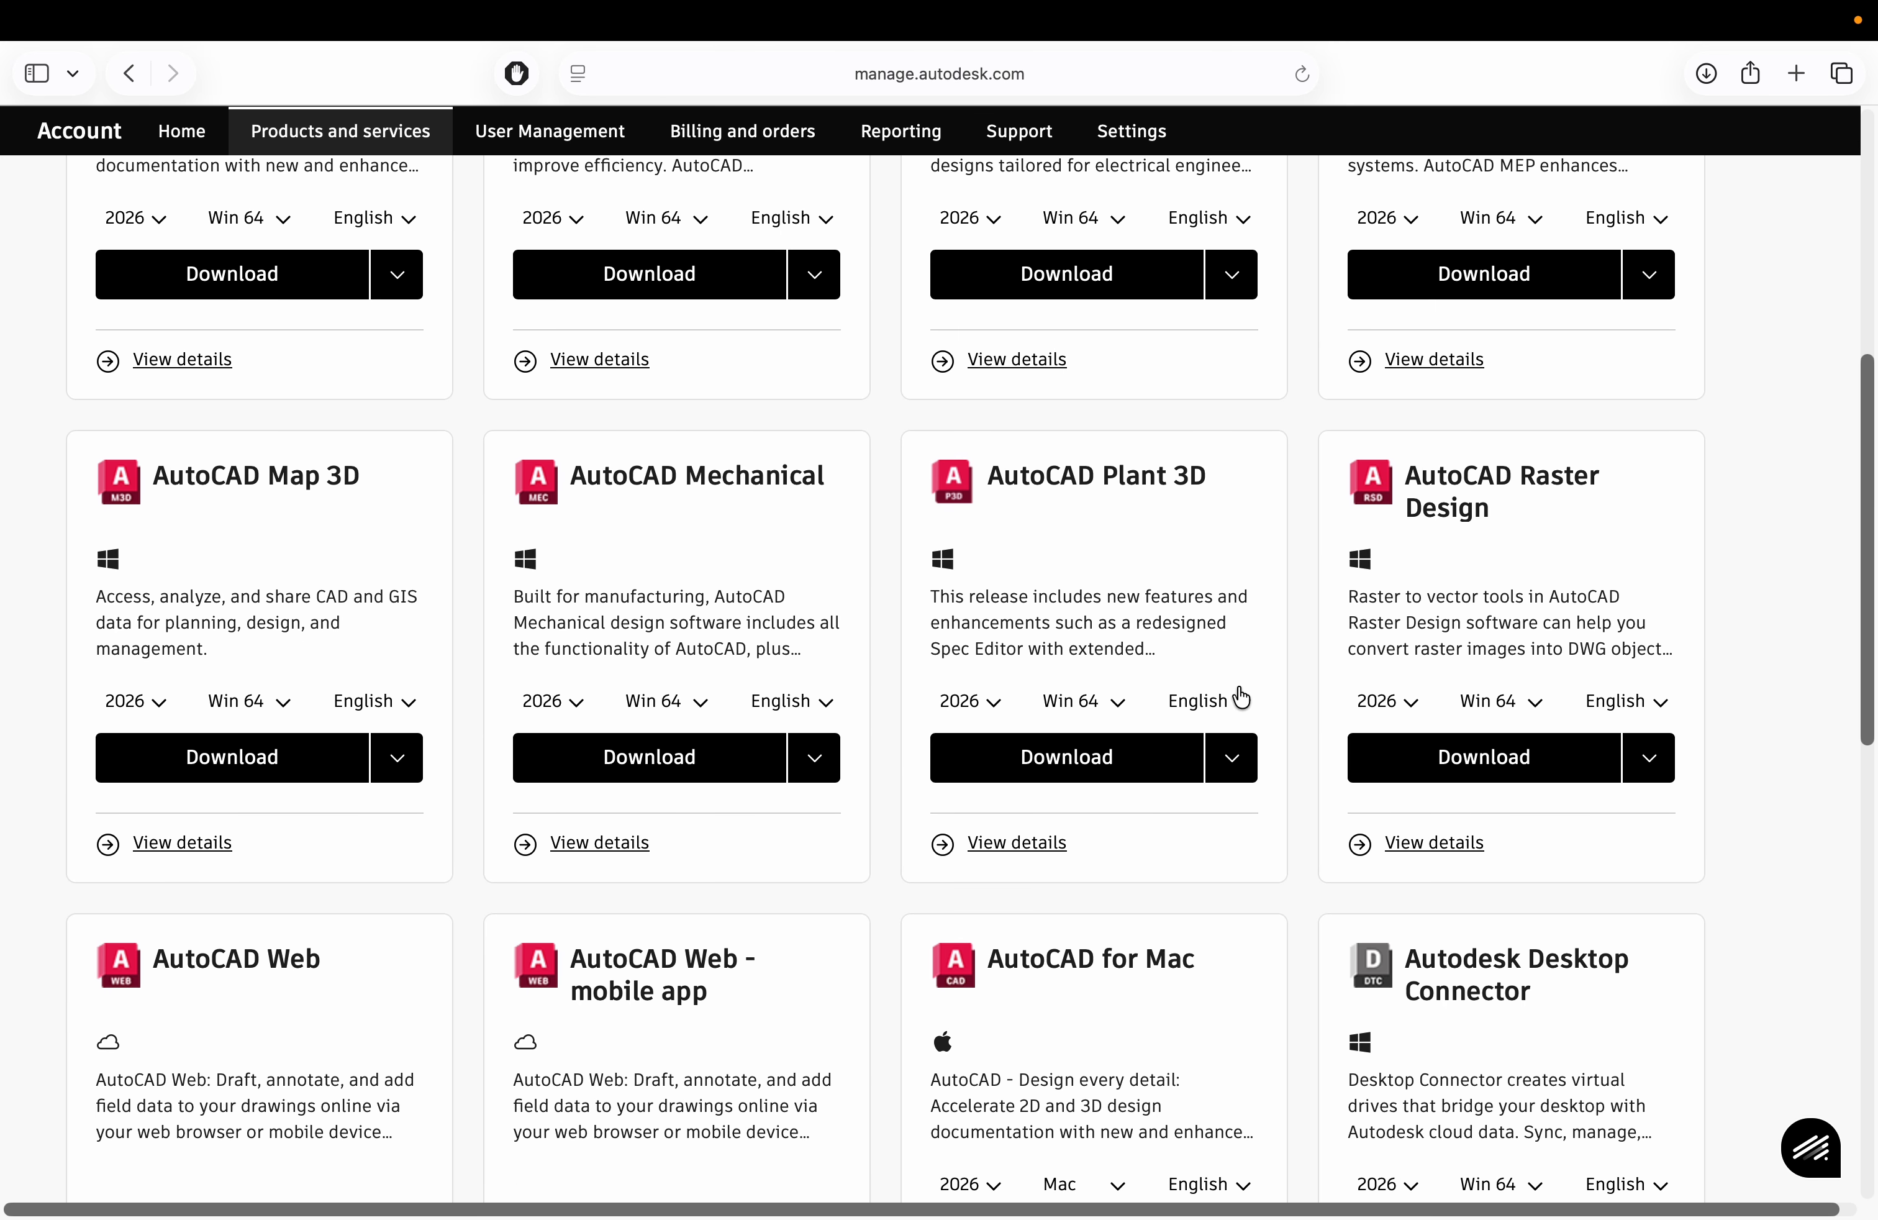
scroll(460, 684, up, 14)
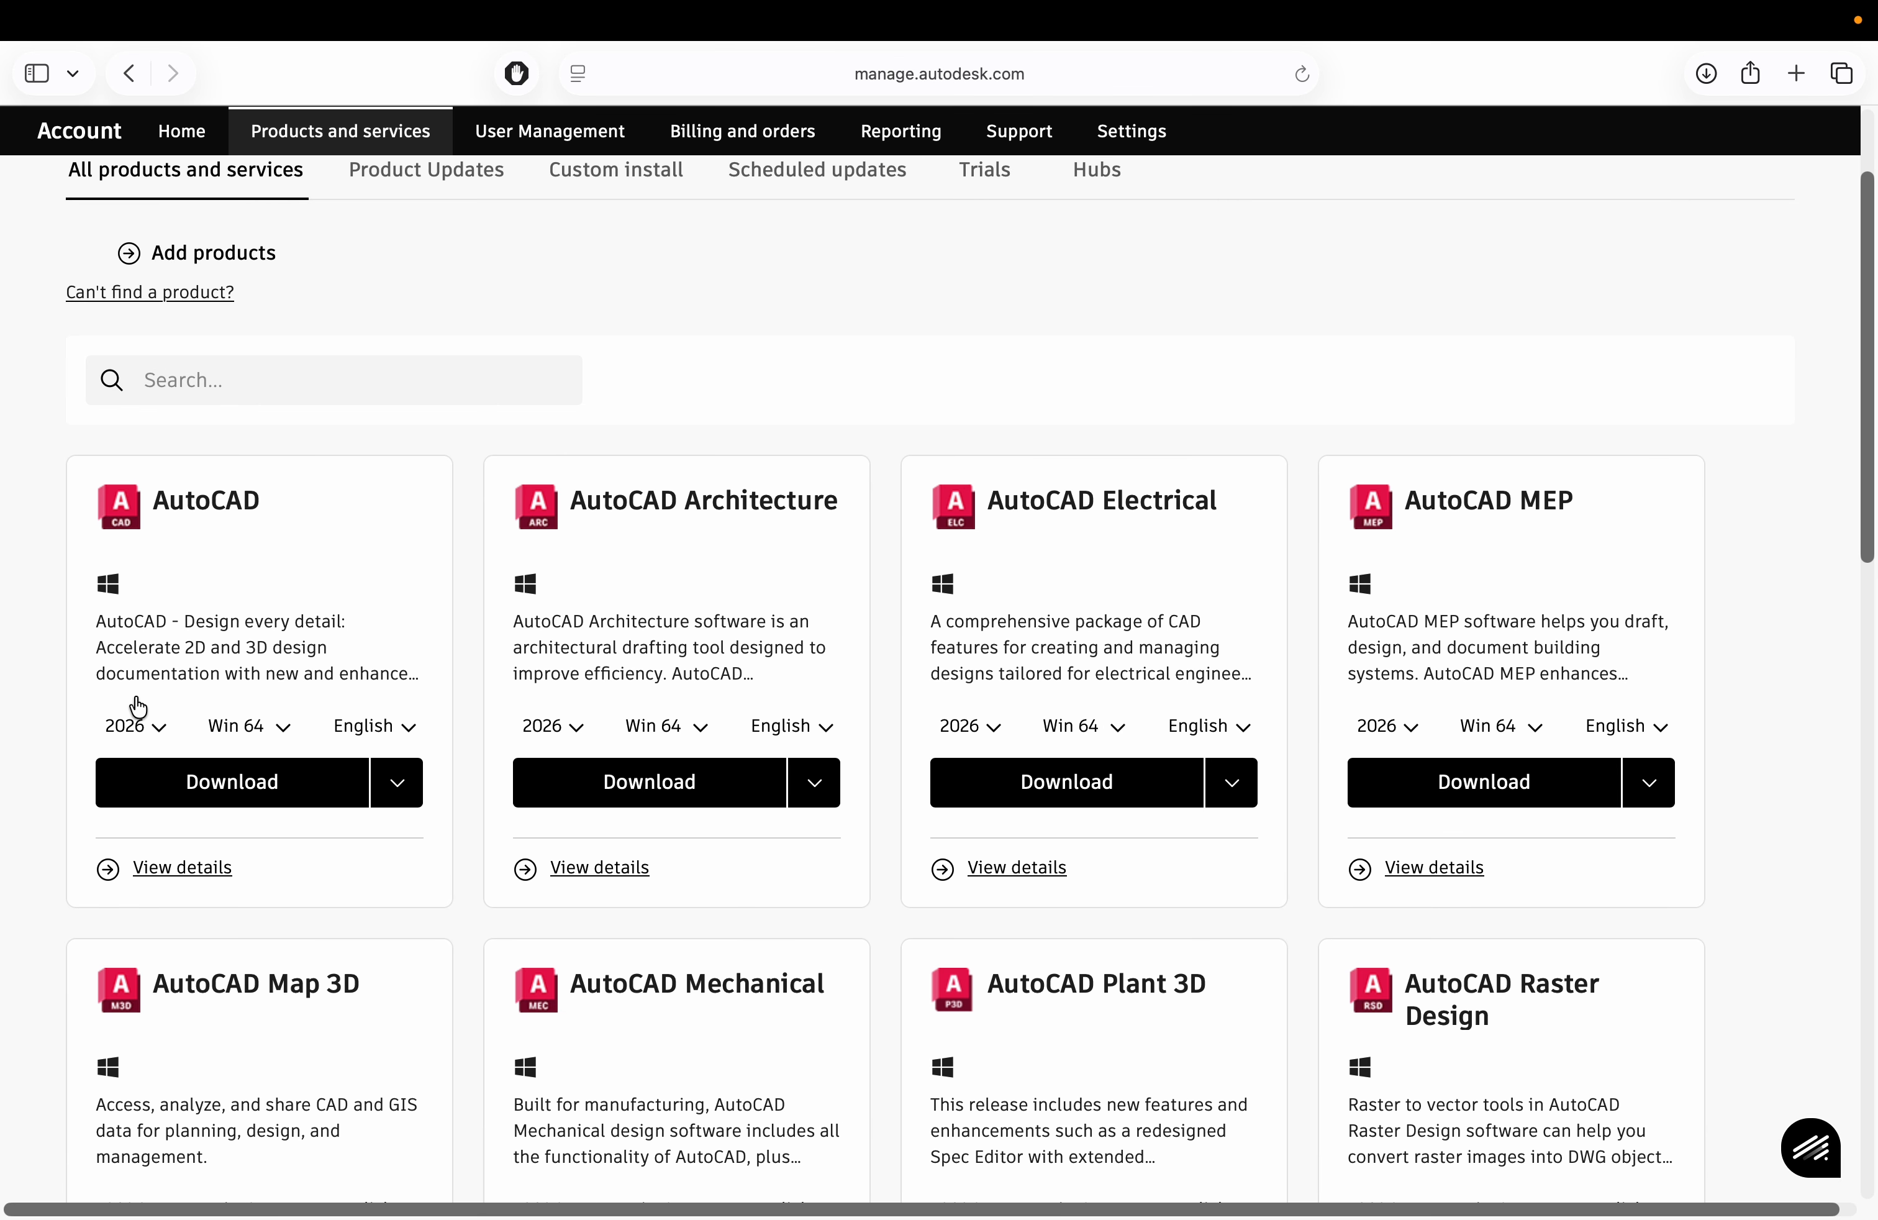
scroll(875, 676, down, 2)
scroll(1022, 742, down, 7)
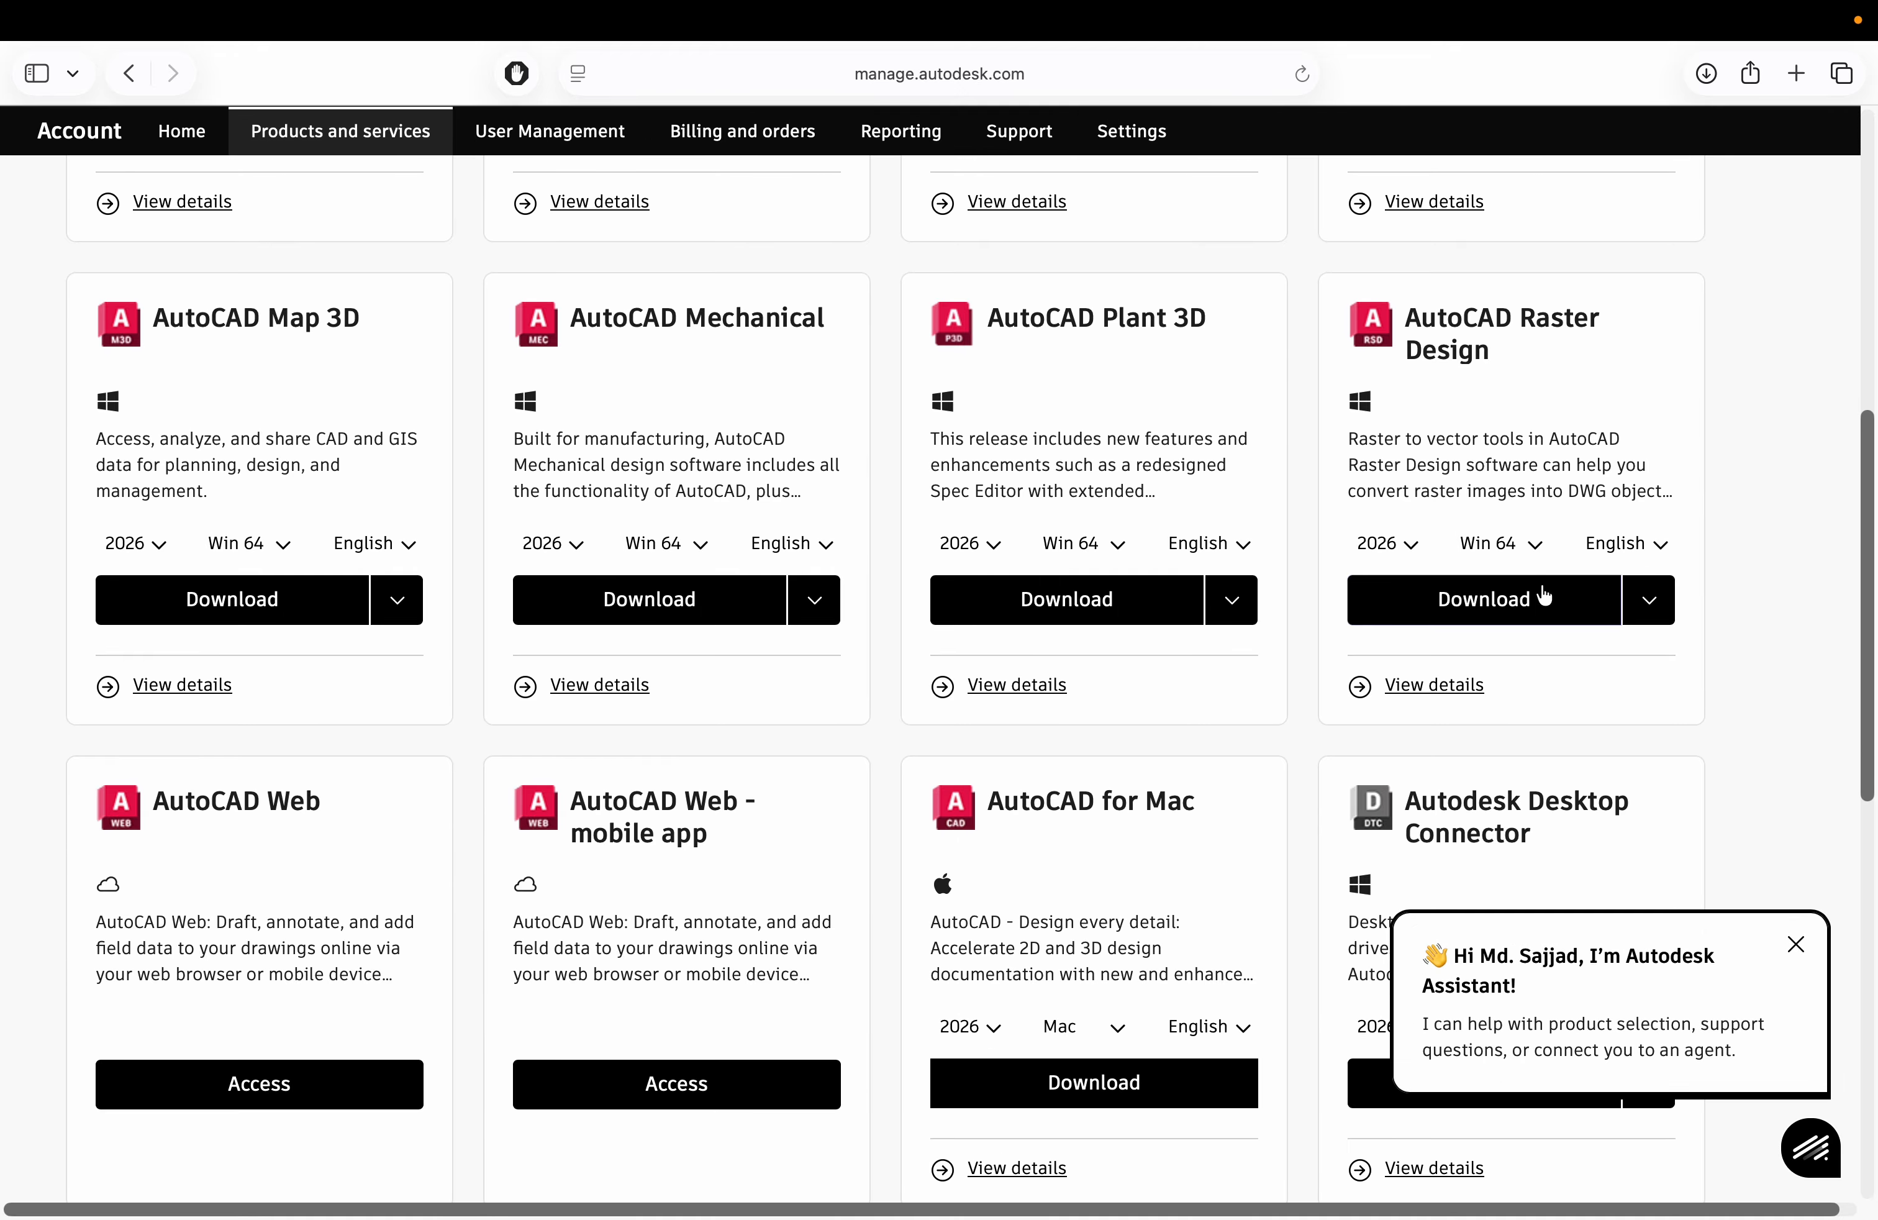
scroll(1322, 650, up, 4)
scroll(1144, 780, down, 7)
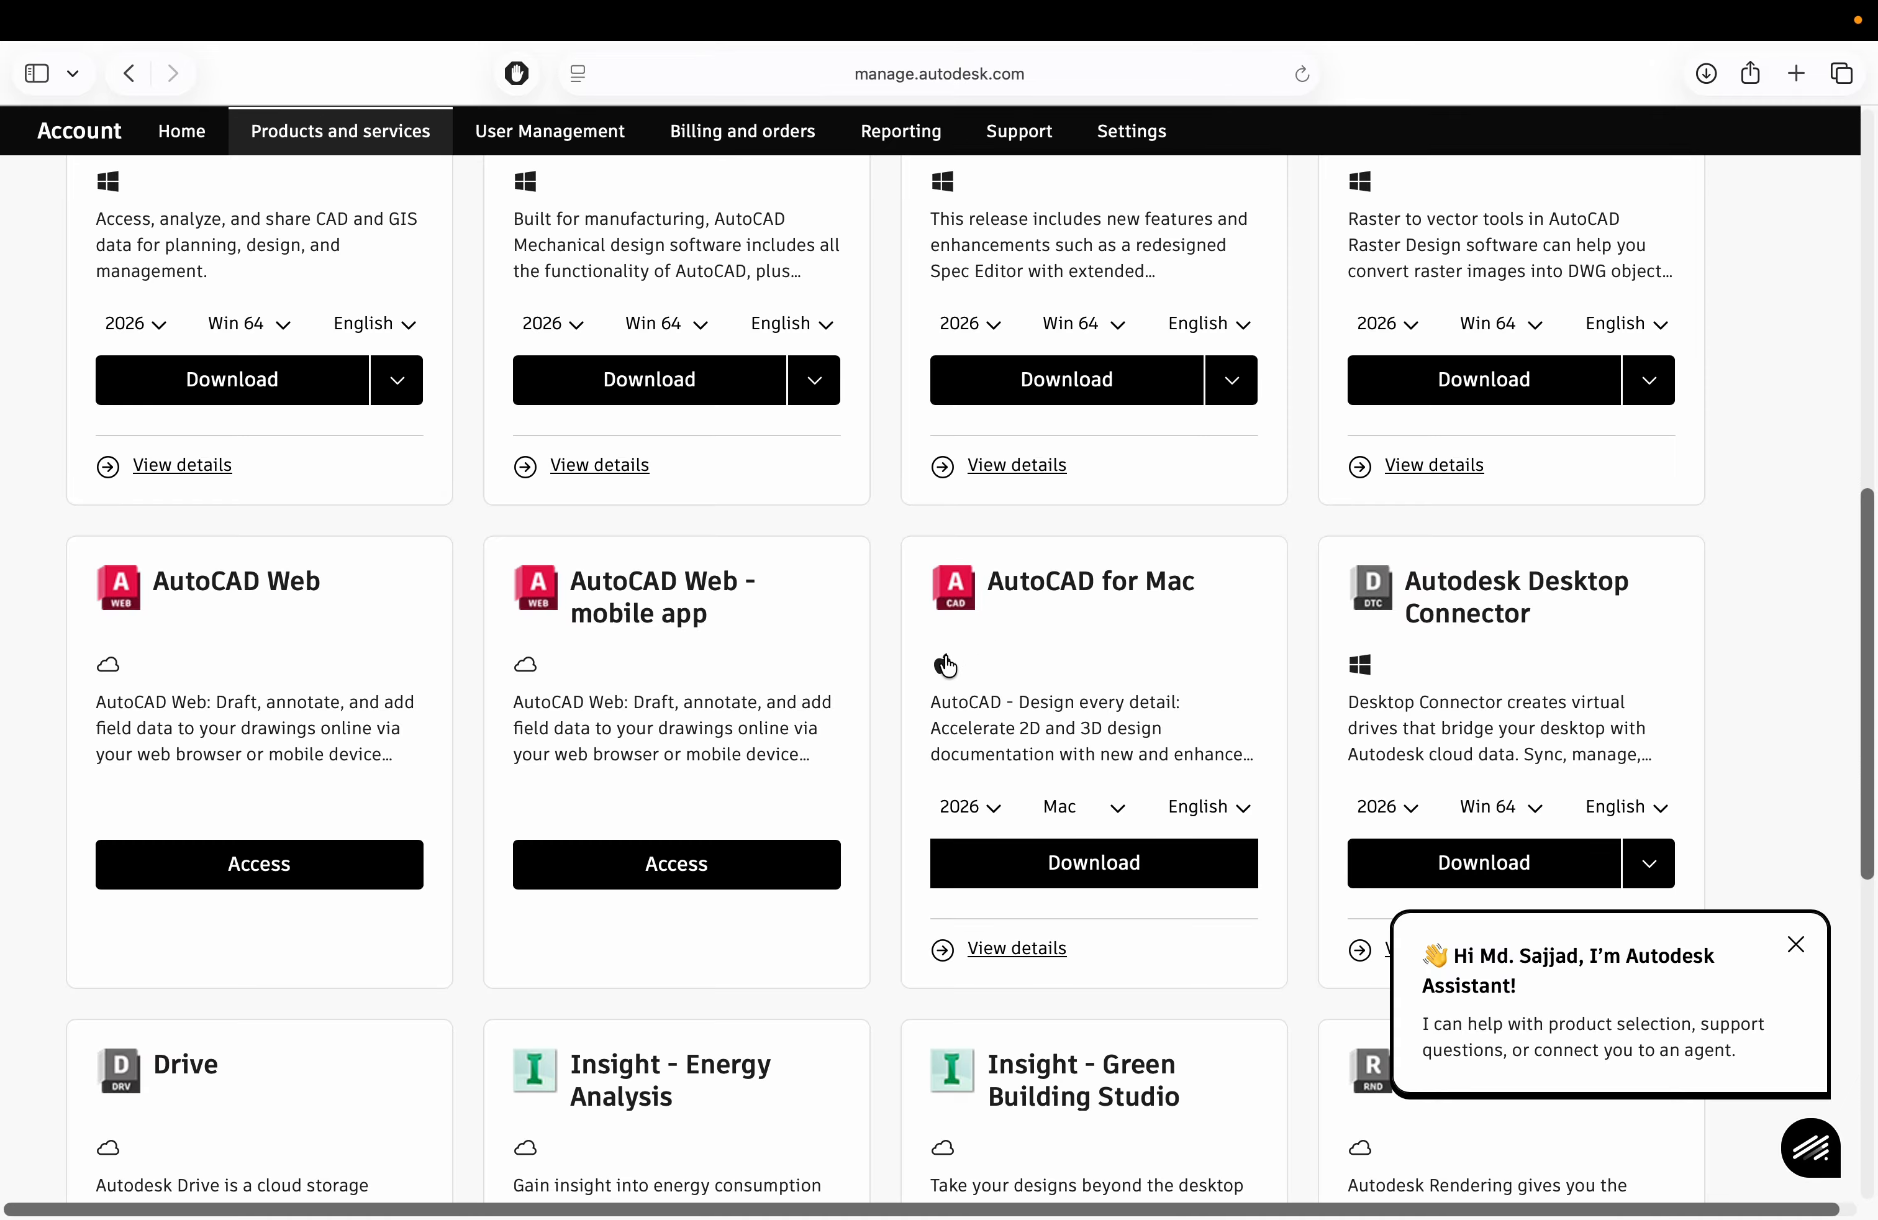
- Set the AutoCAD for Mac download to version 2026, platform Mac and language English
click(966, 806)
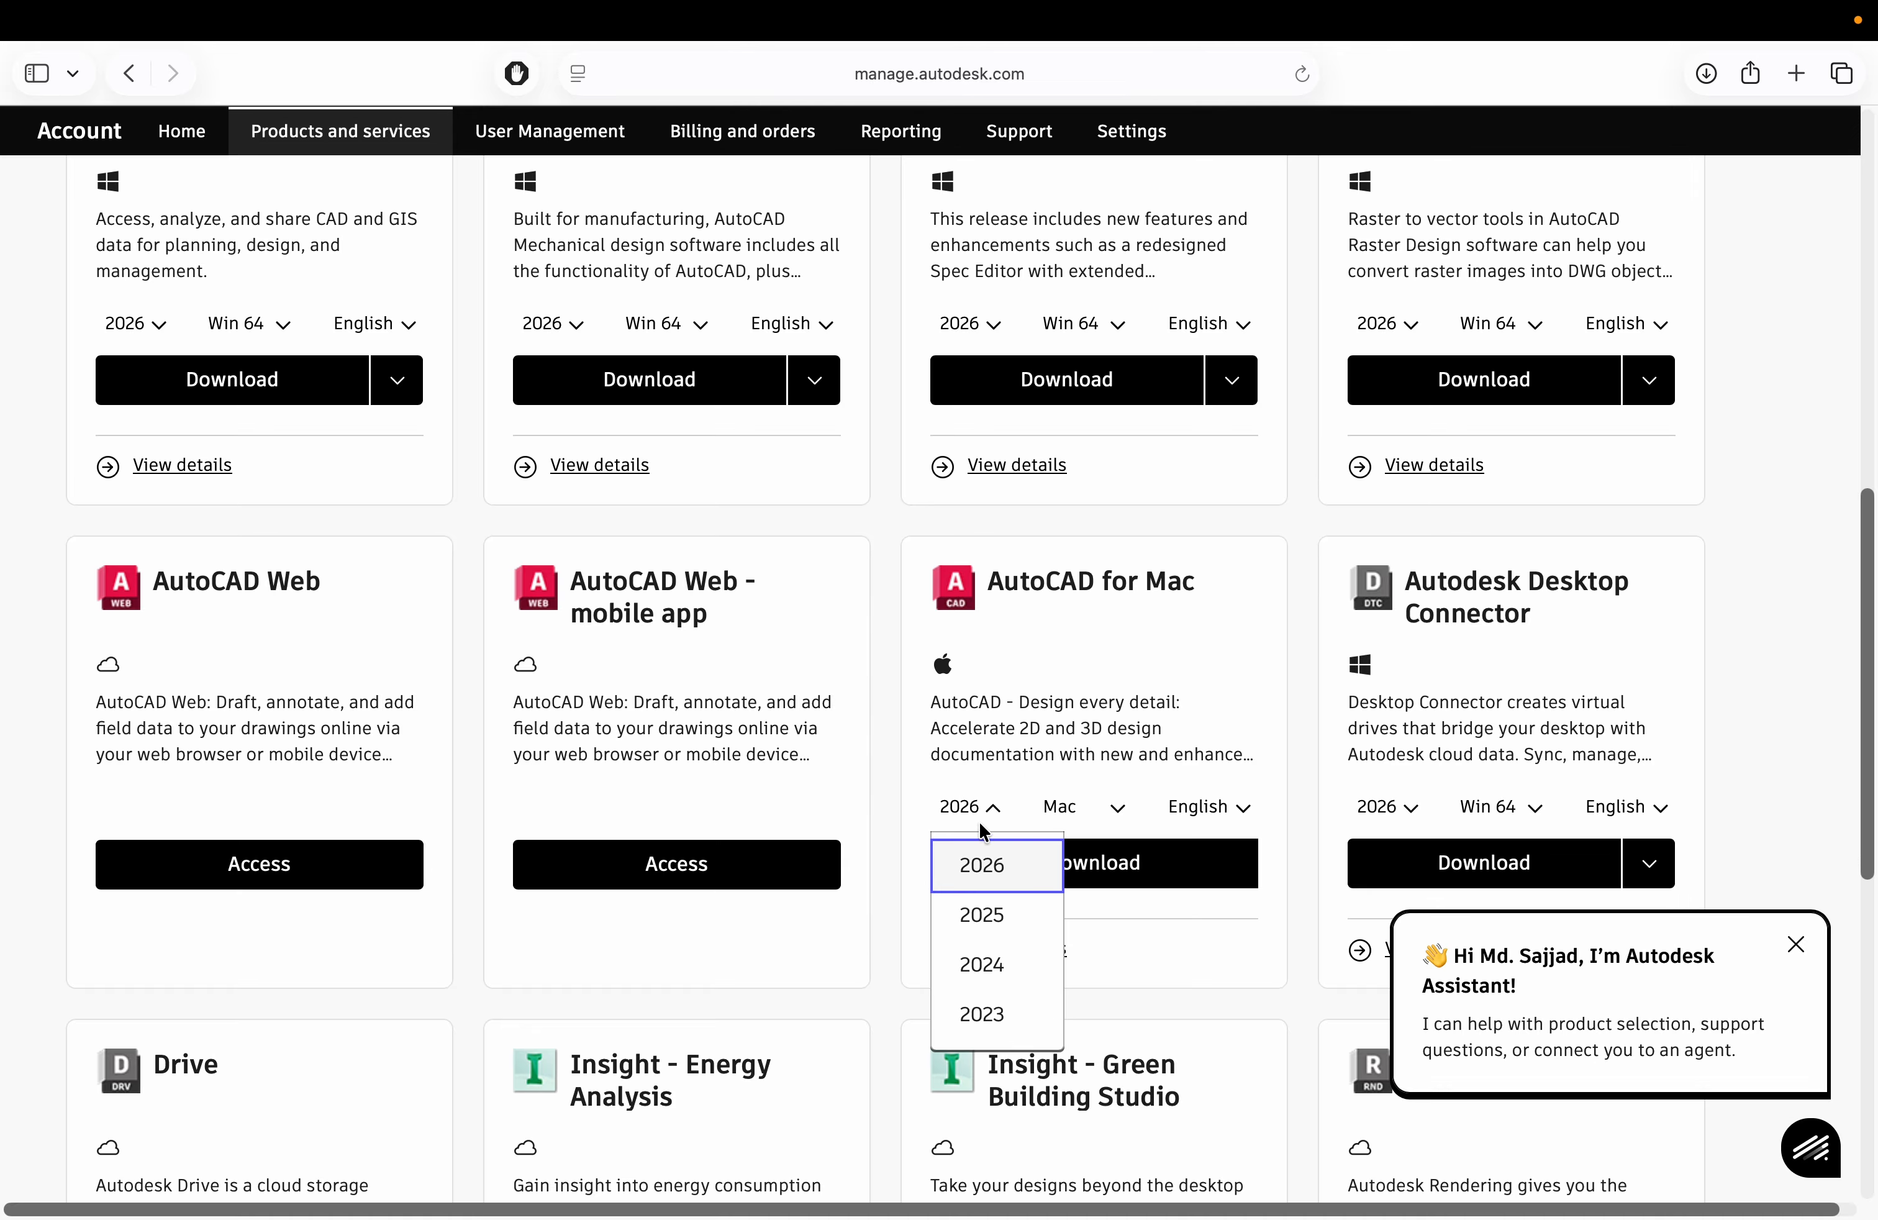
click(982, 857)
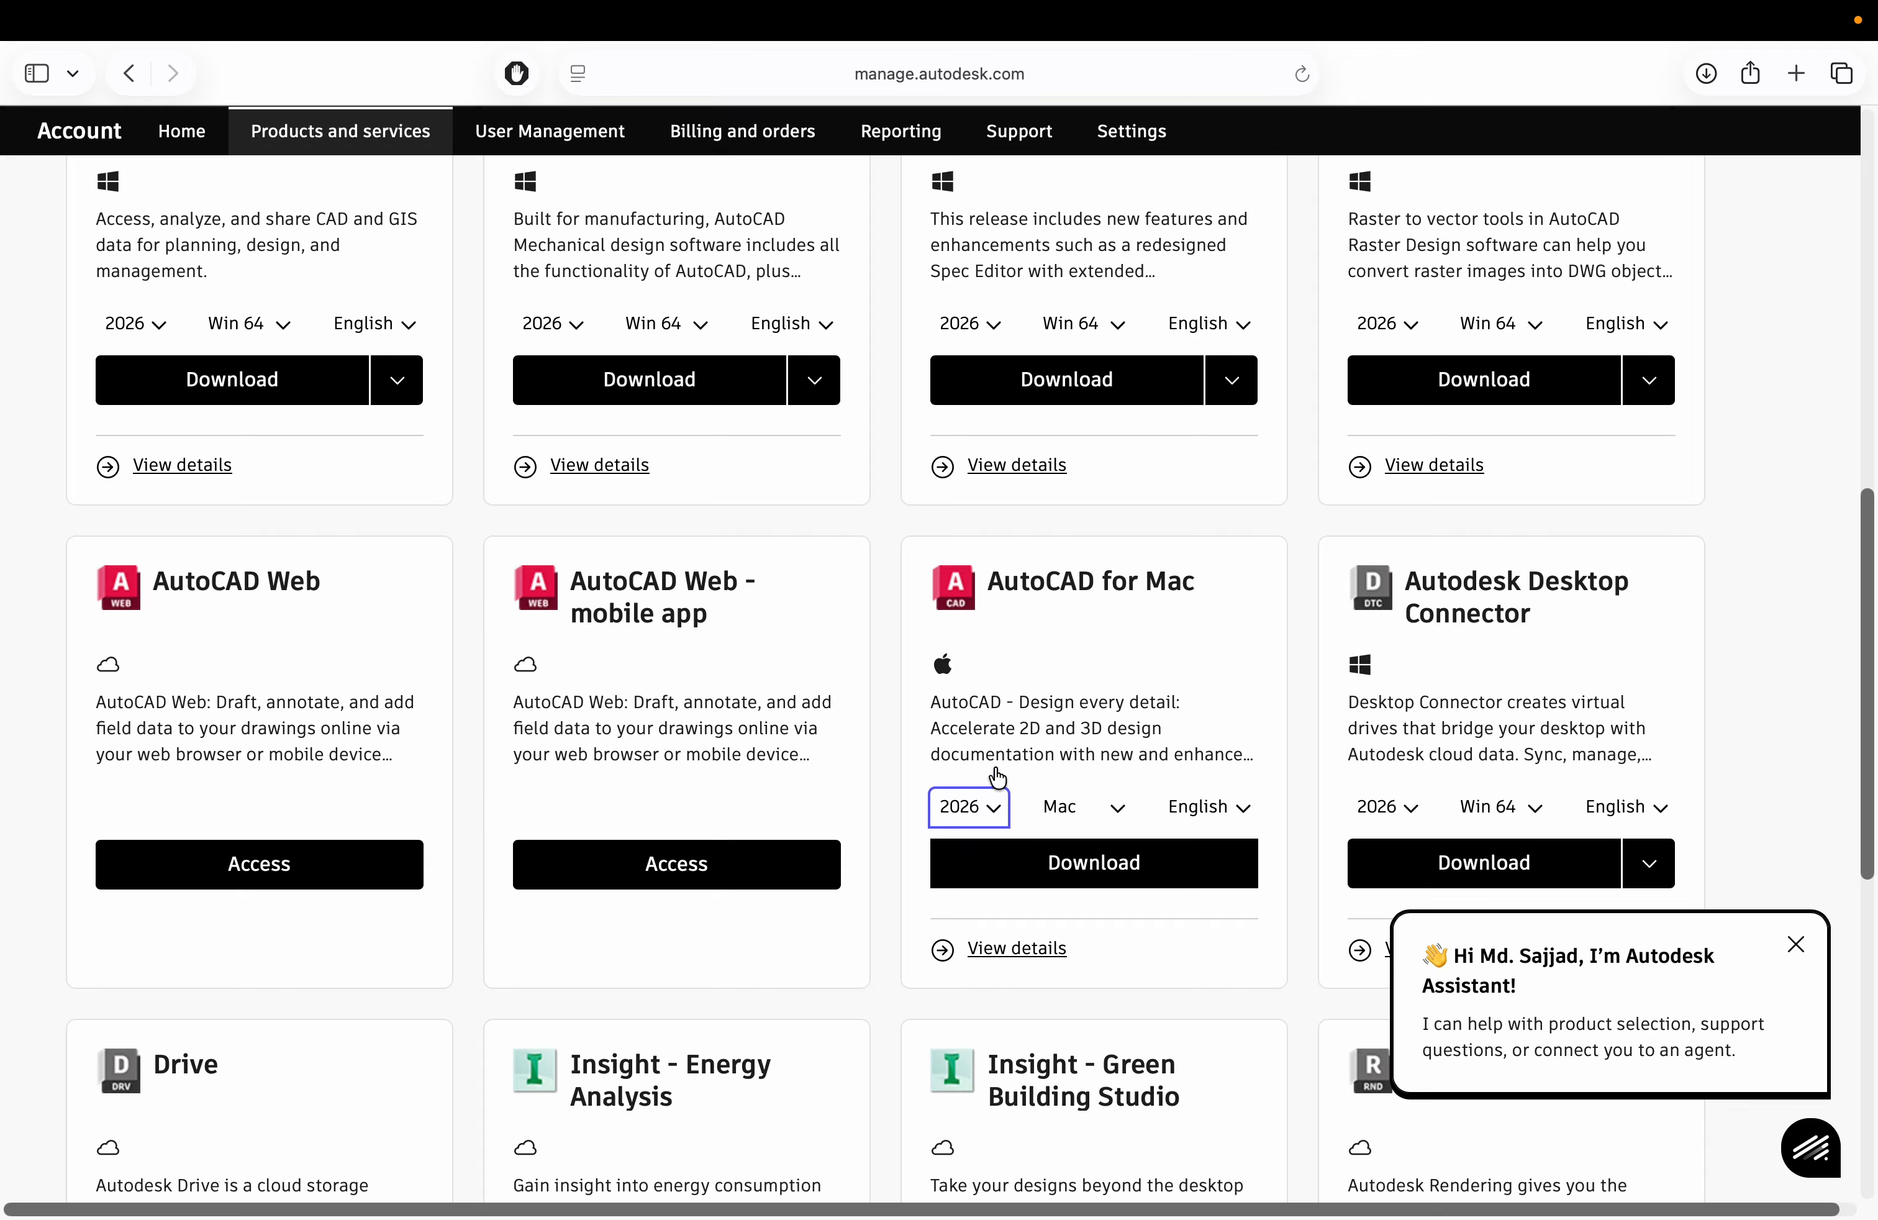
click(1093, 806)
click(1086, 864)
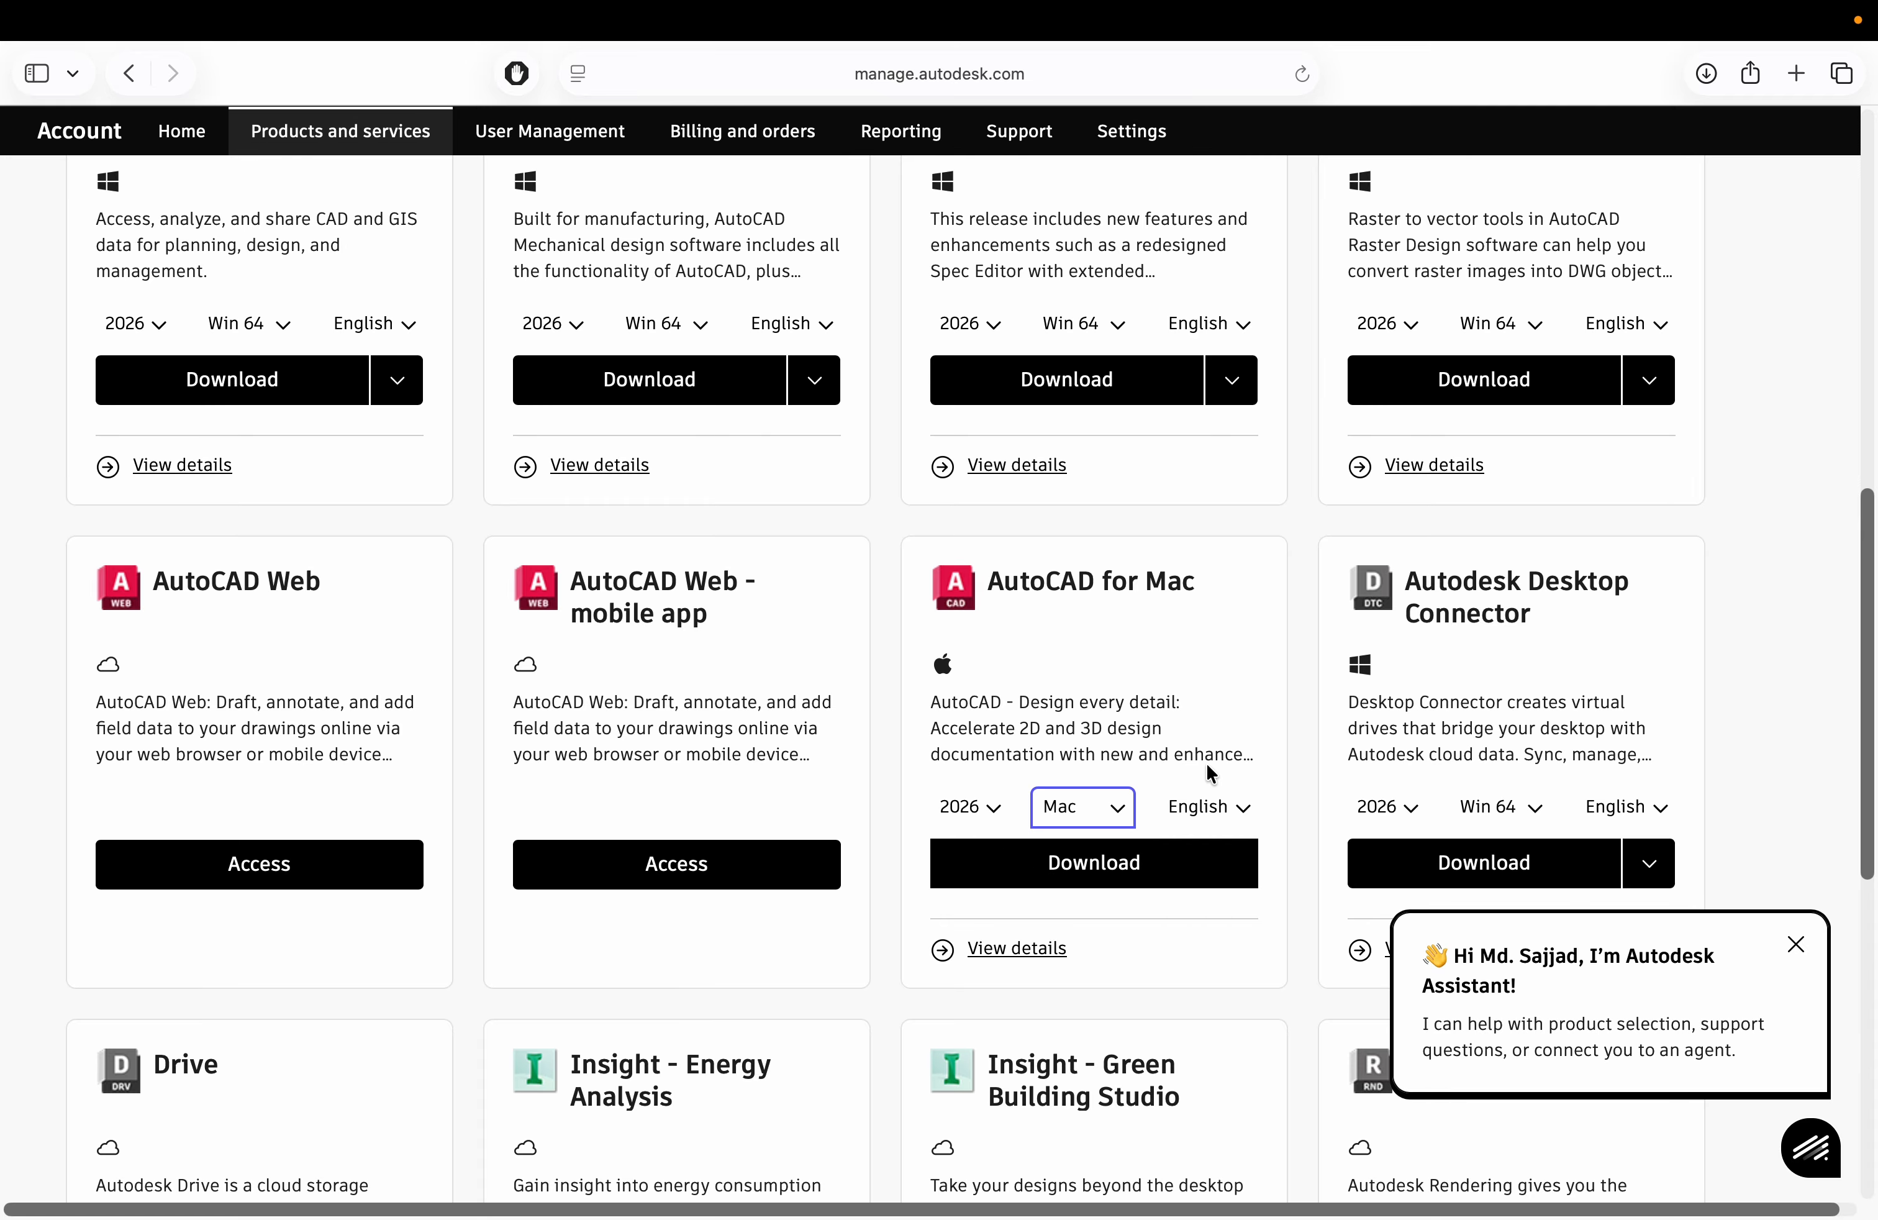
click(1207, 805)
click(1238, 606)
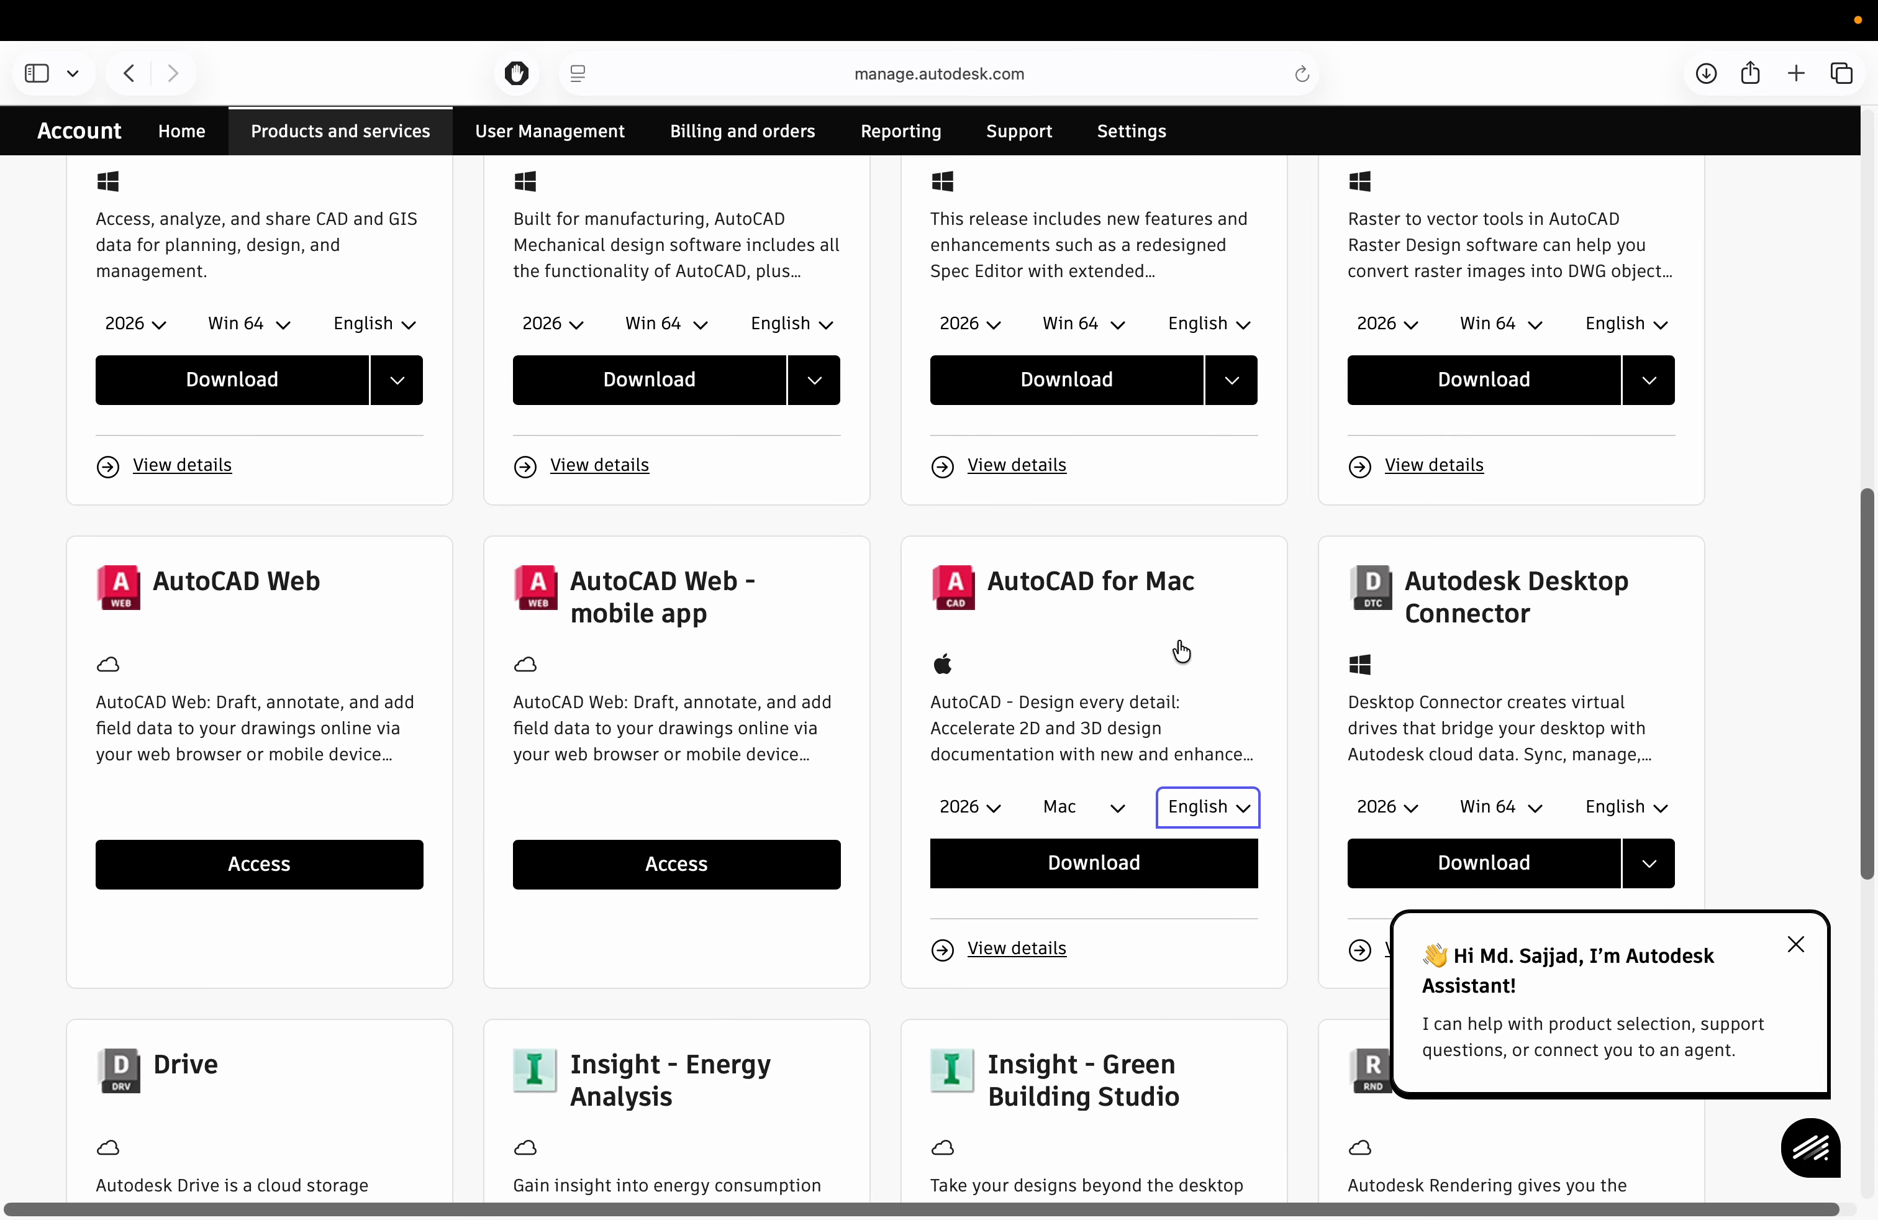
scroll(1172, 649, down, 2)
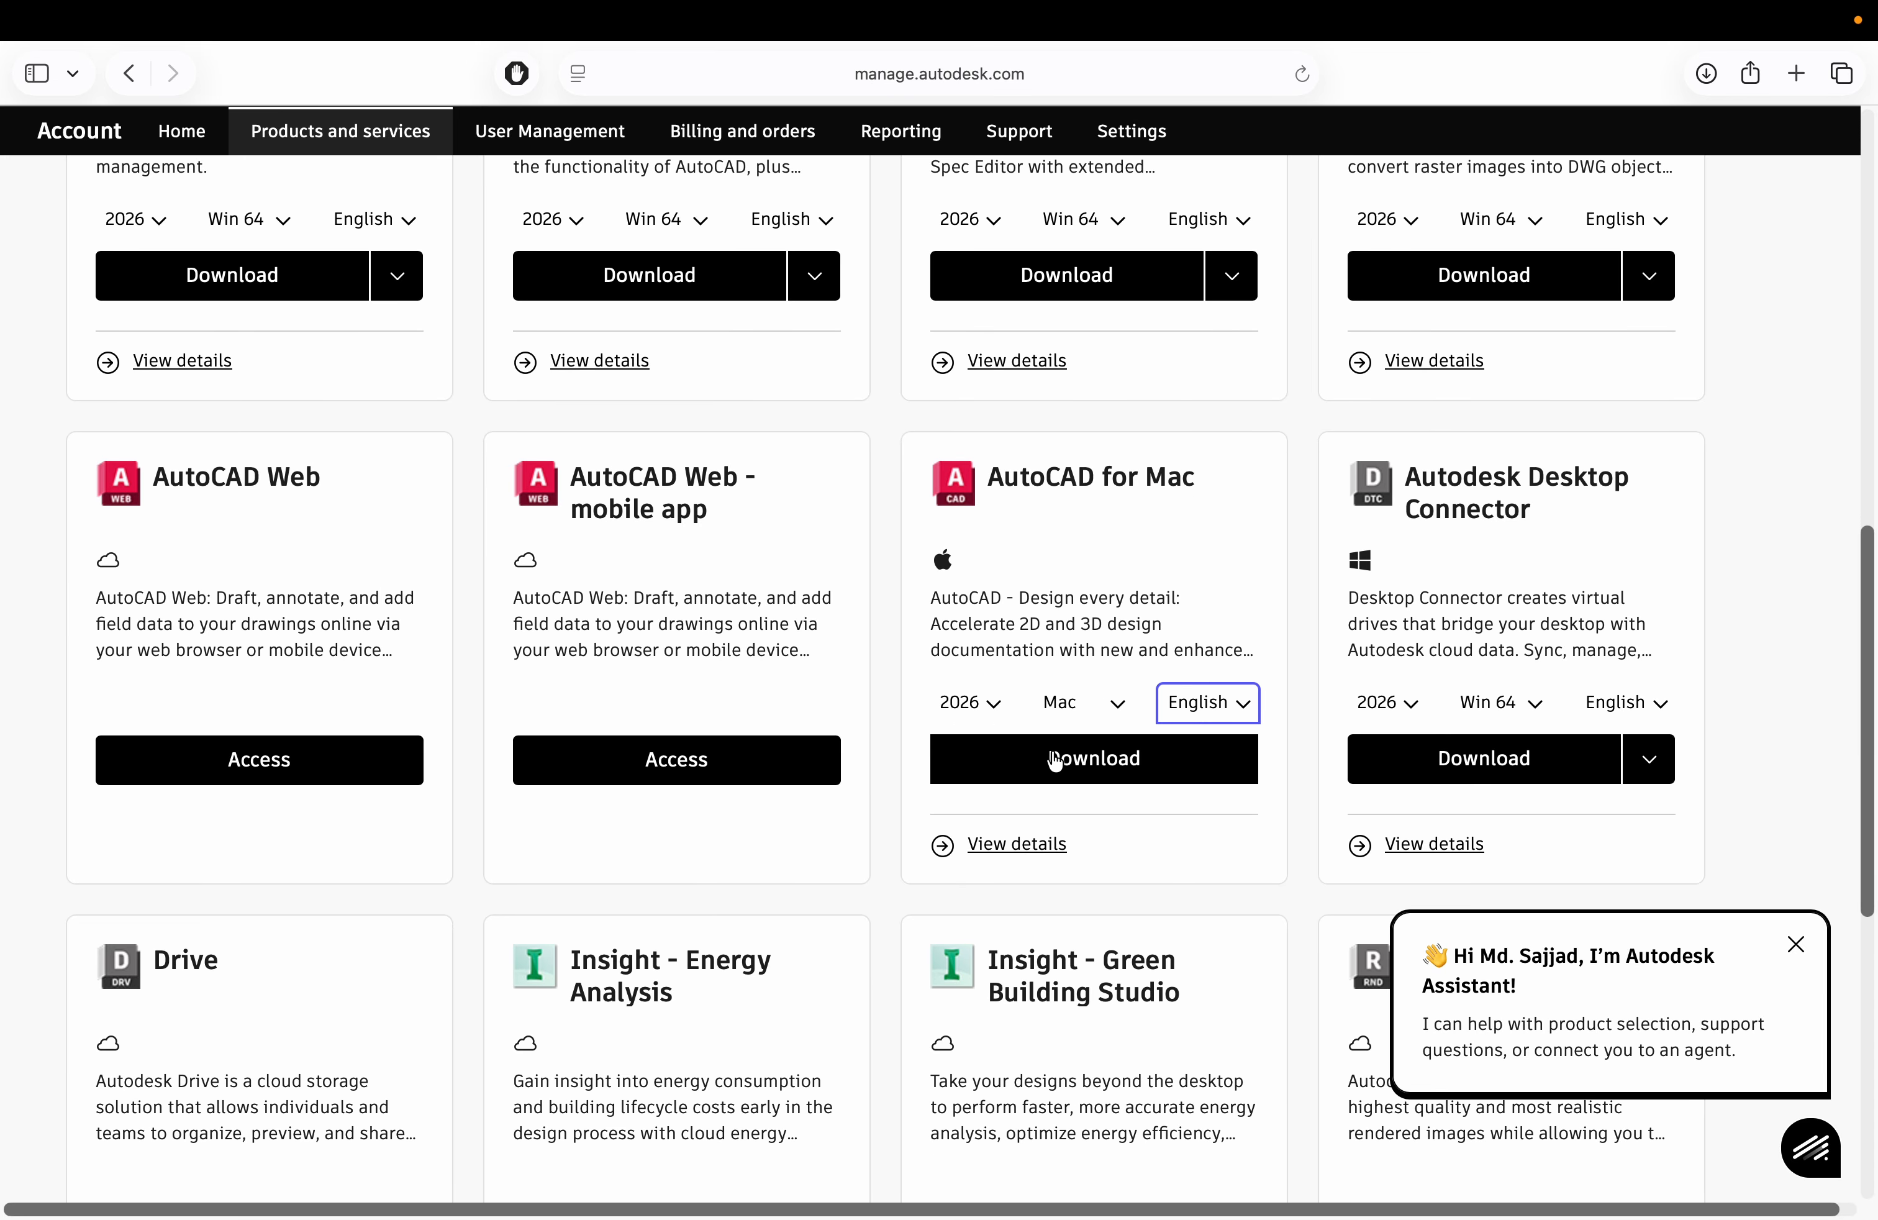
- Start the AutoCAD for Mac download, allowing downloads from manage.autodesk.com, and check its progress
click(1103, 758)
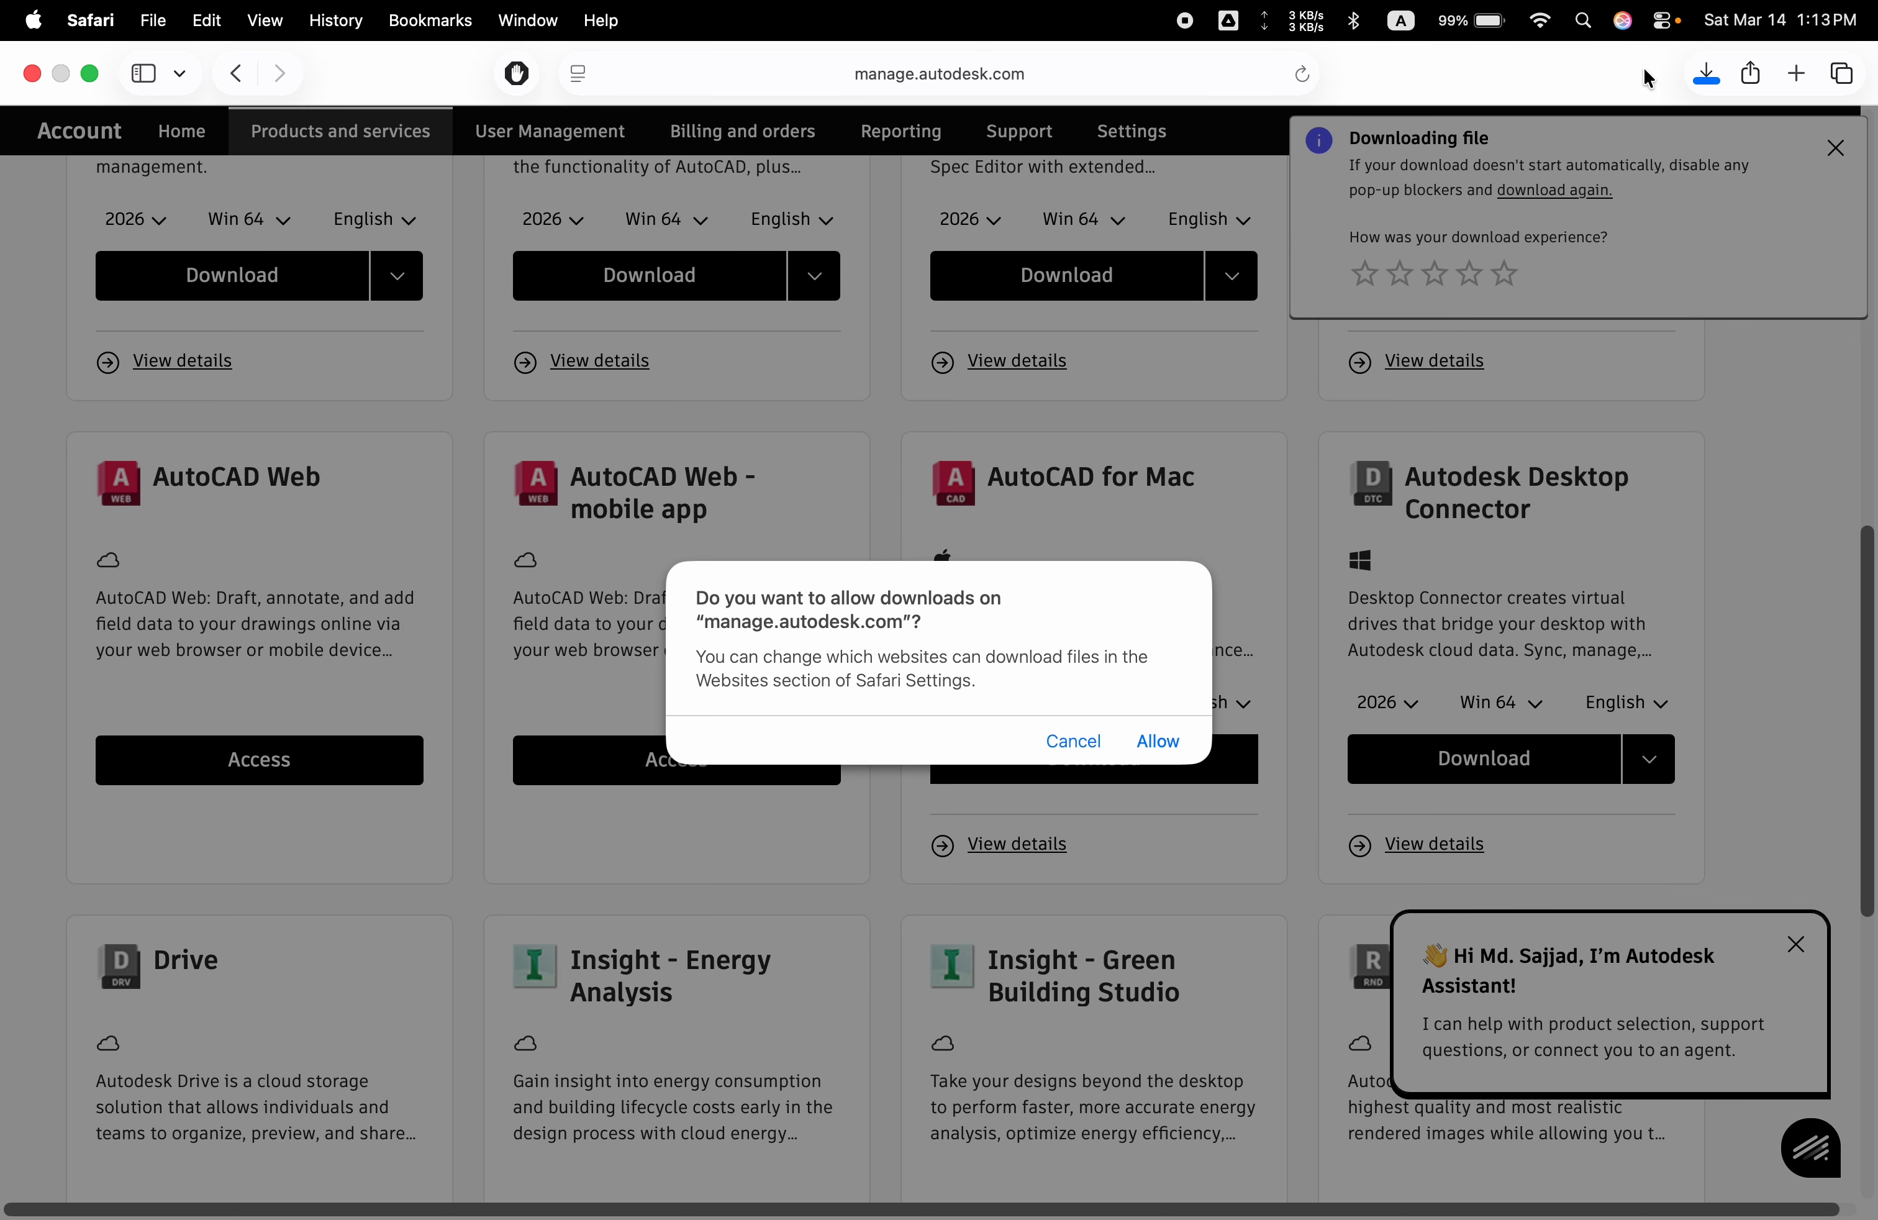
click(1157, 737)
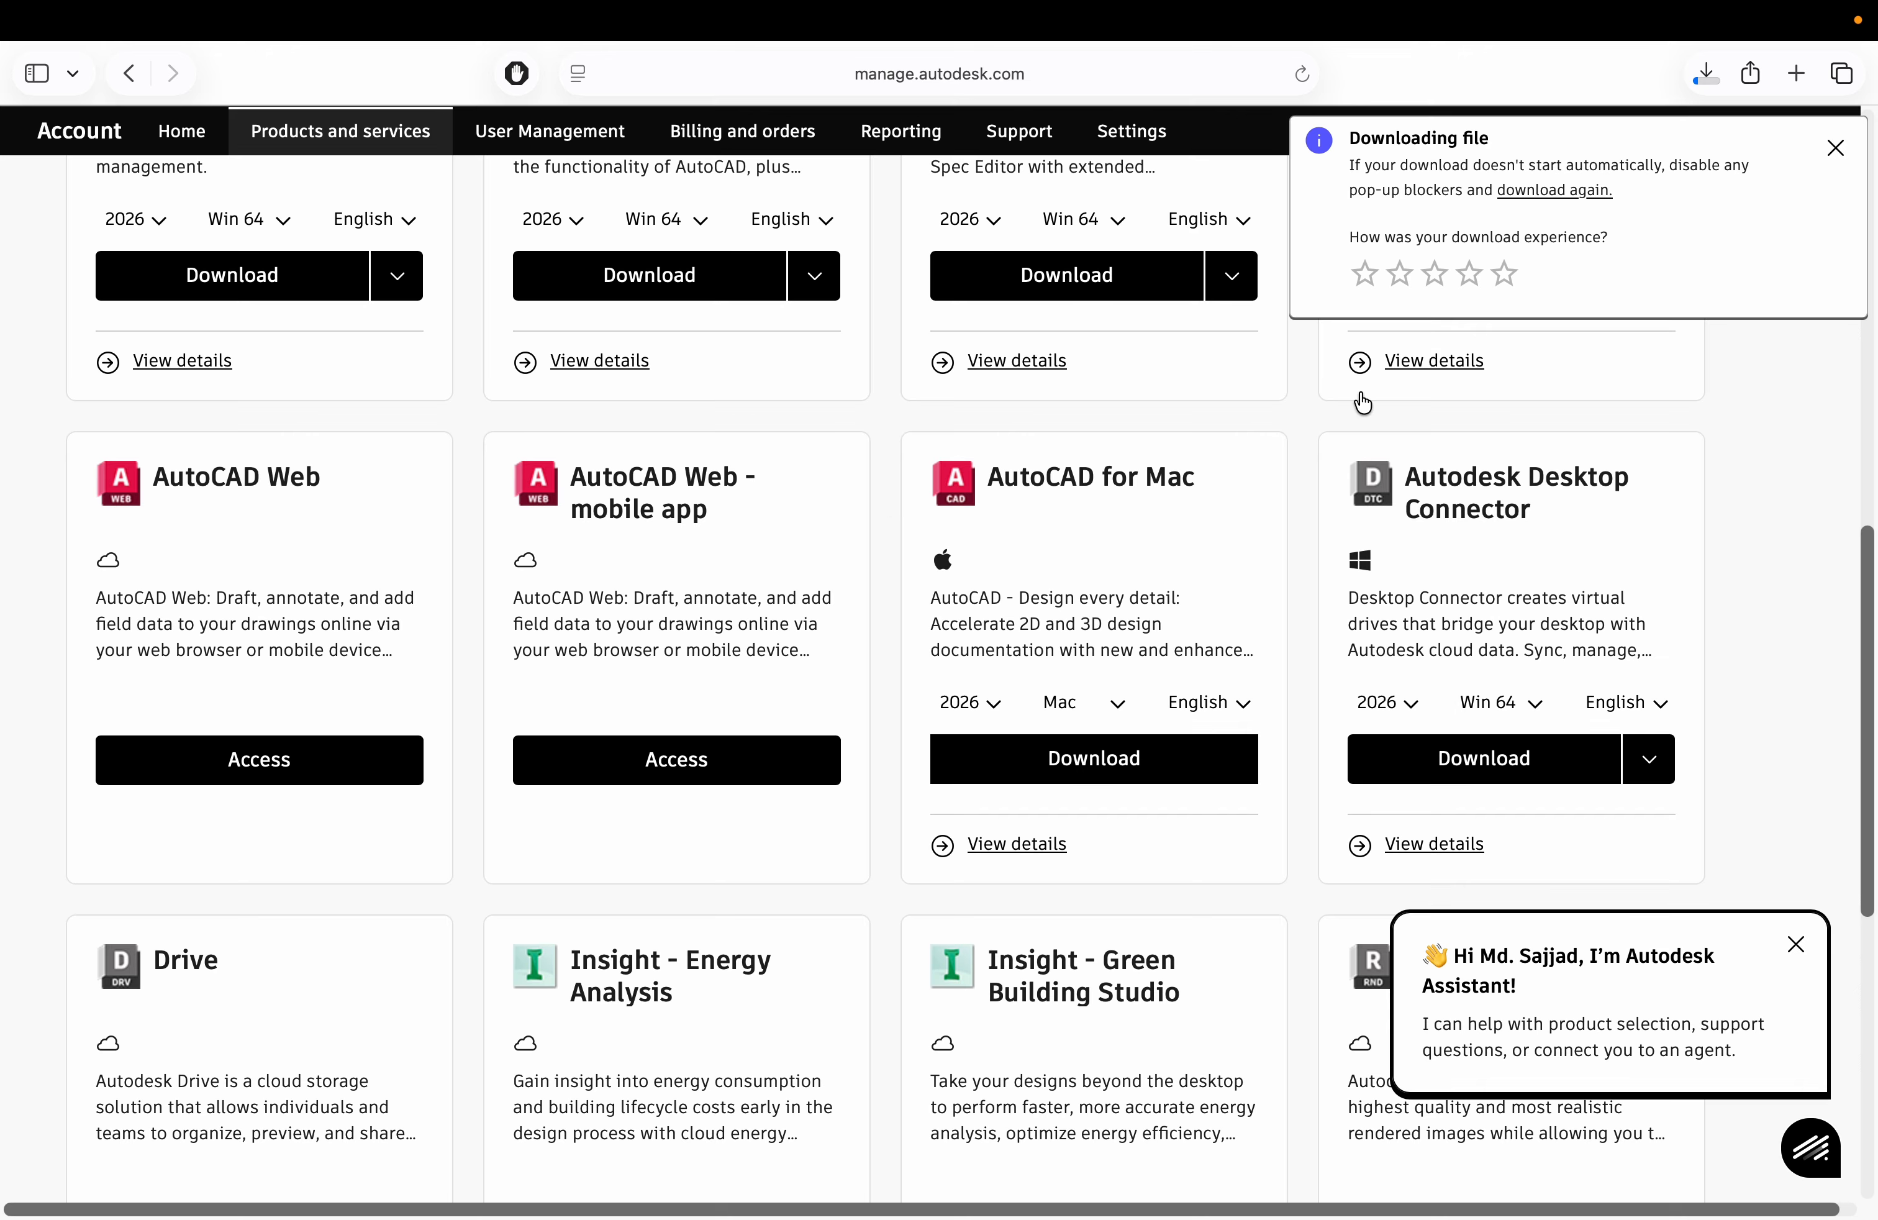
click(1704, 75)
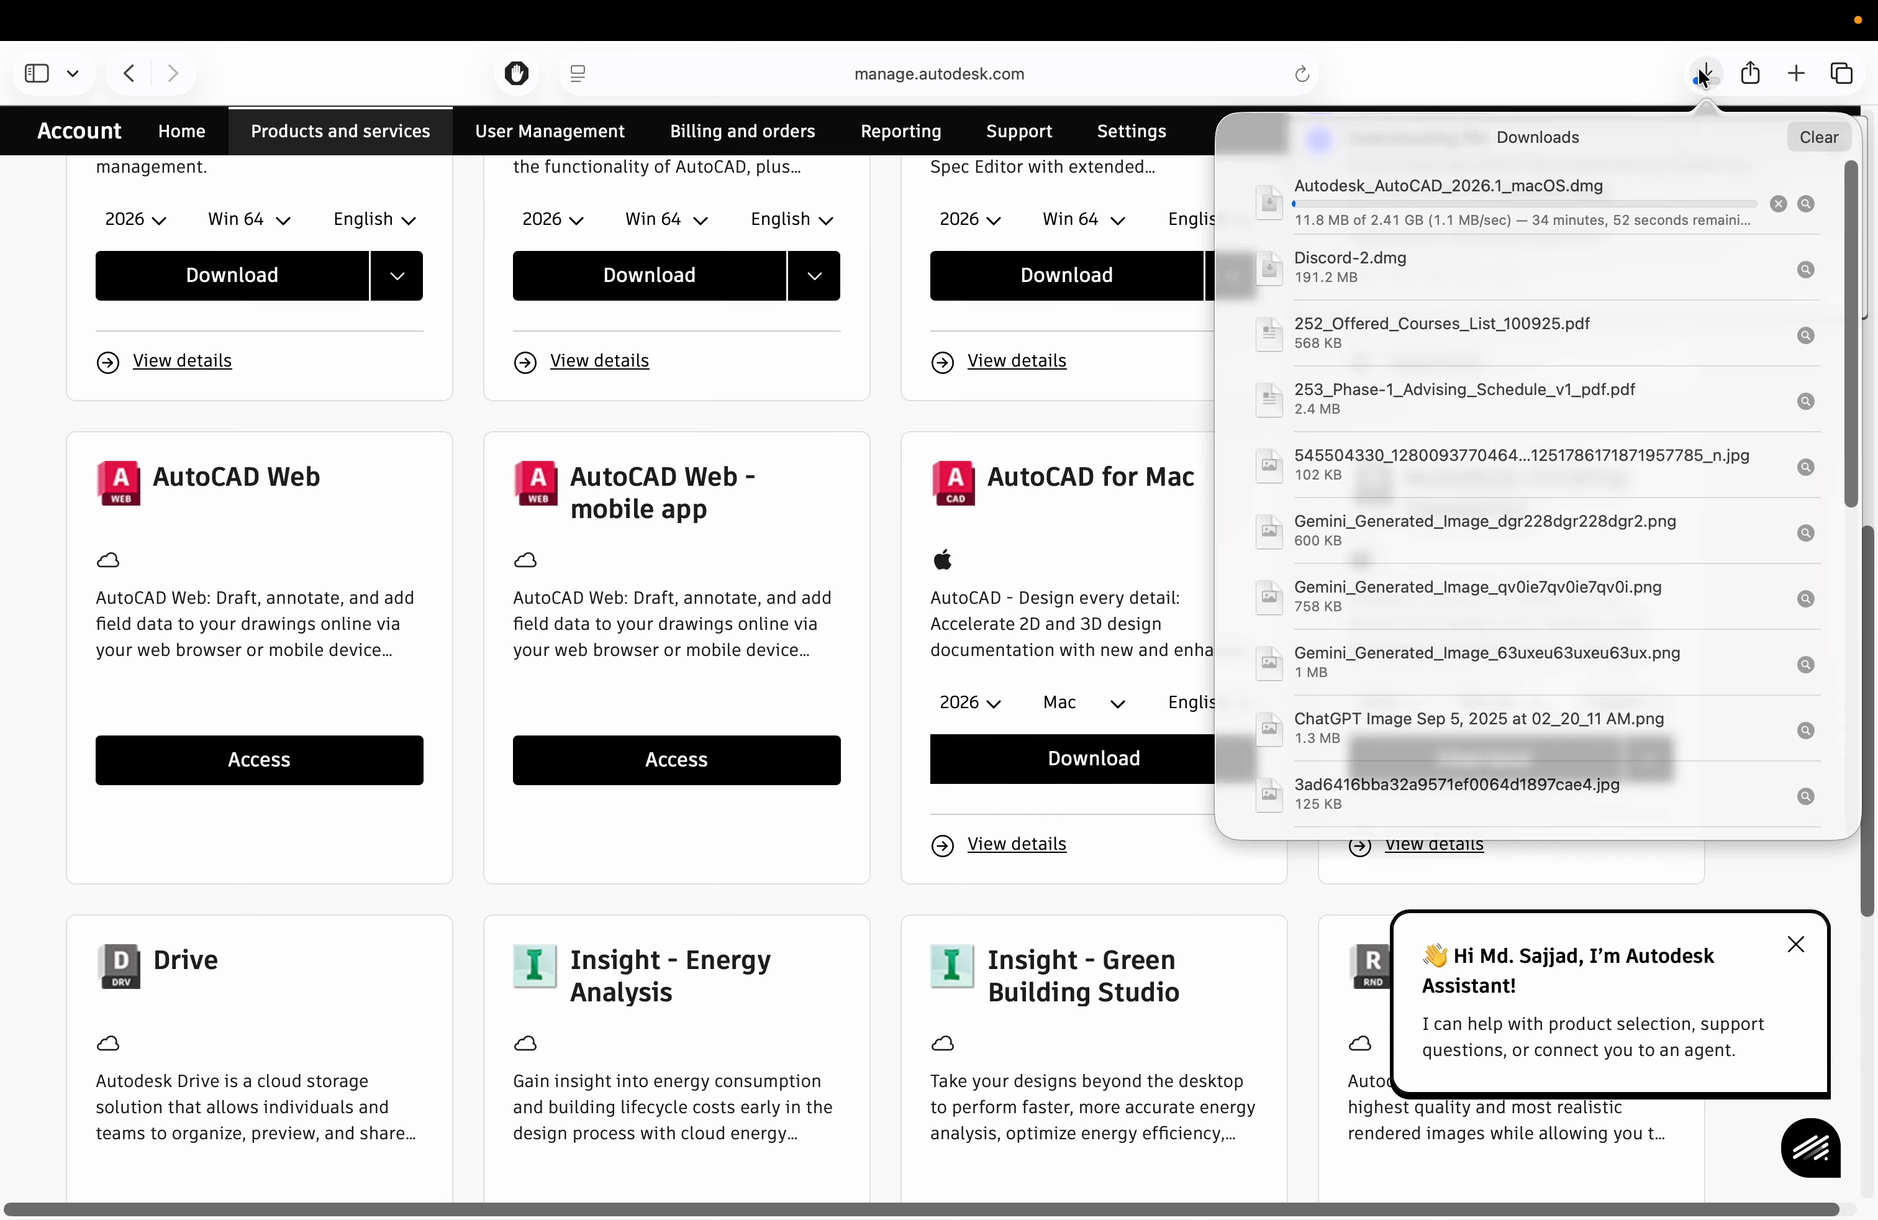
key(super+l)
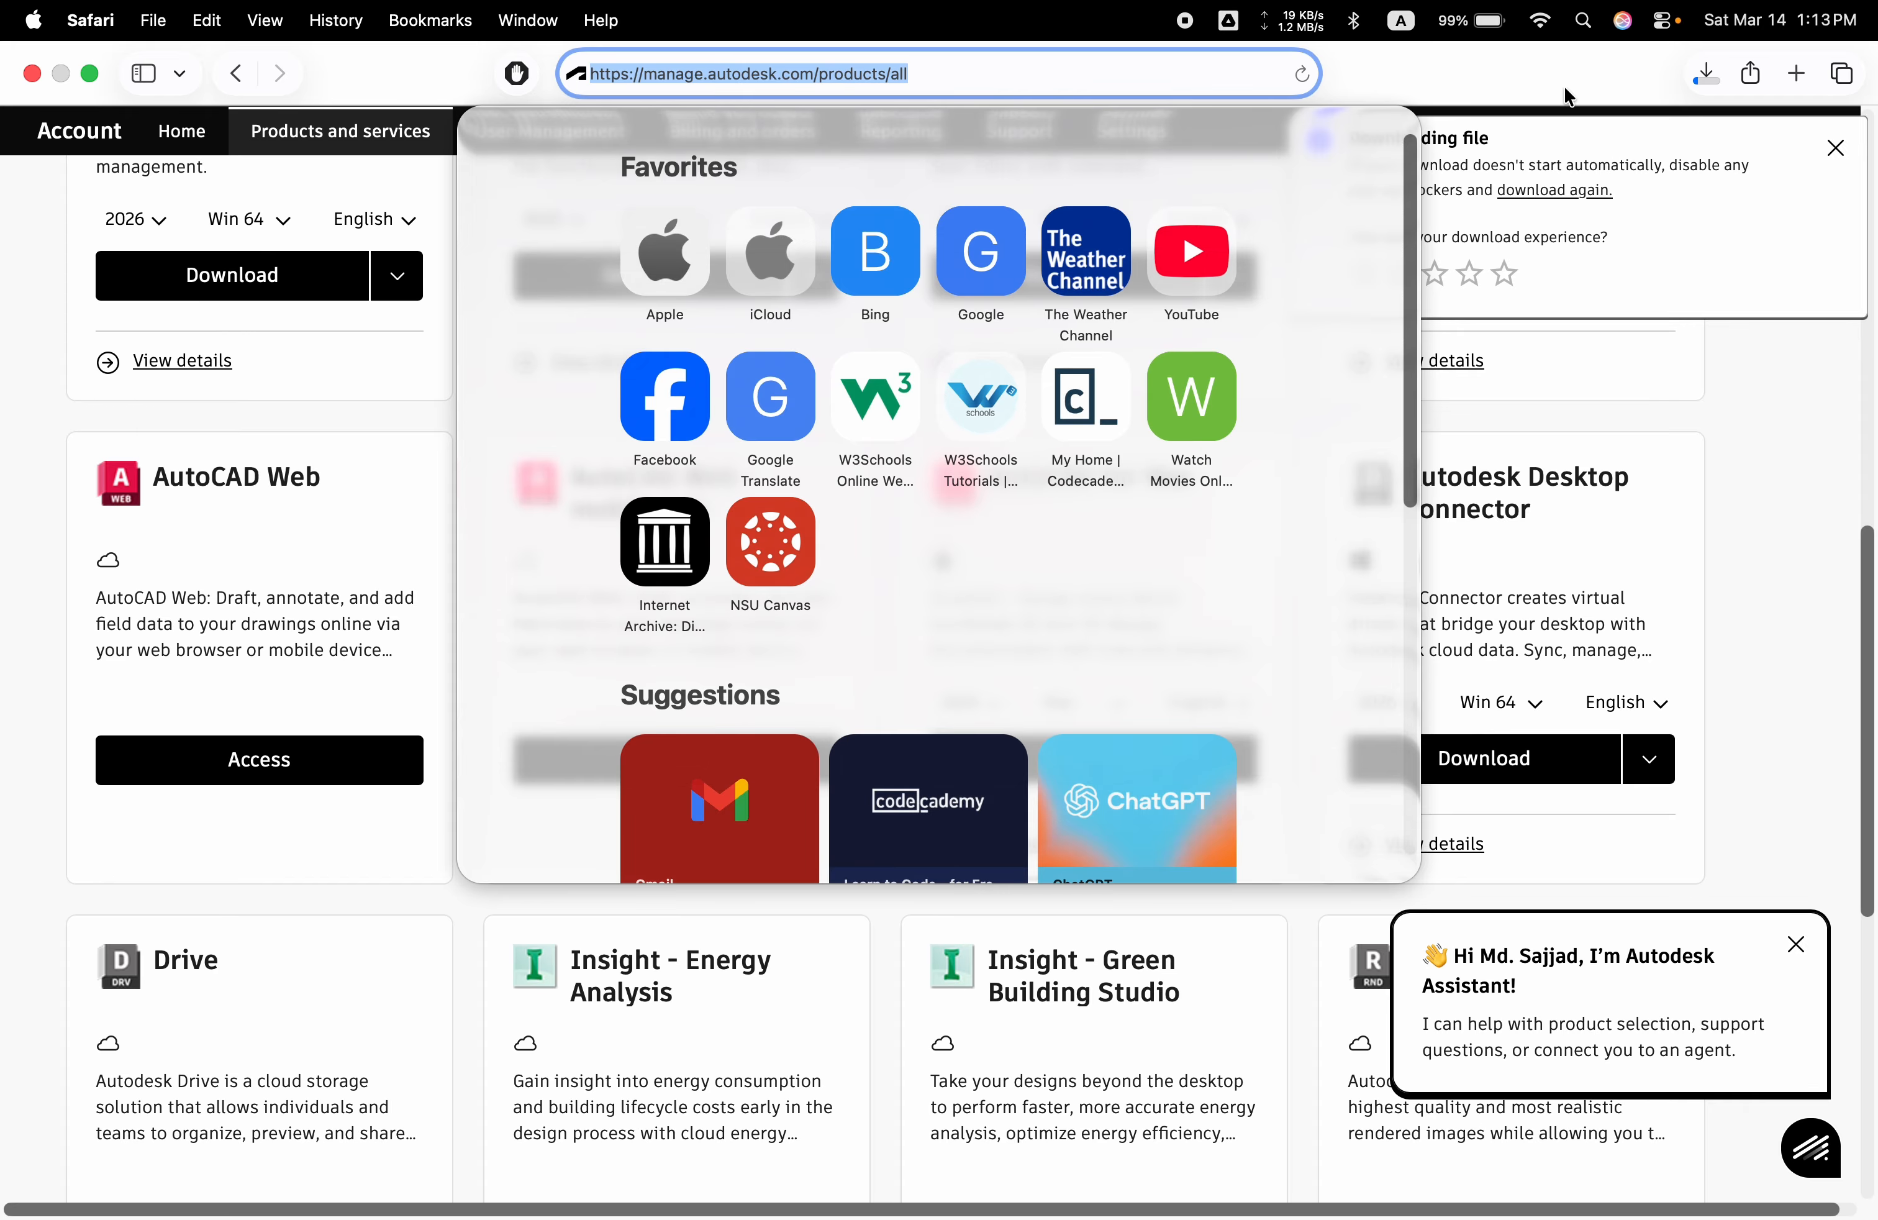
key(Escape)
click(1710, 79)
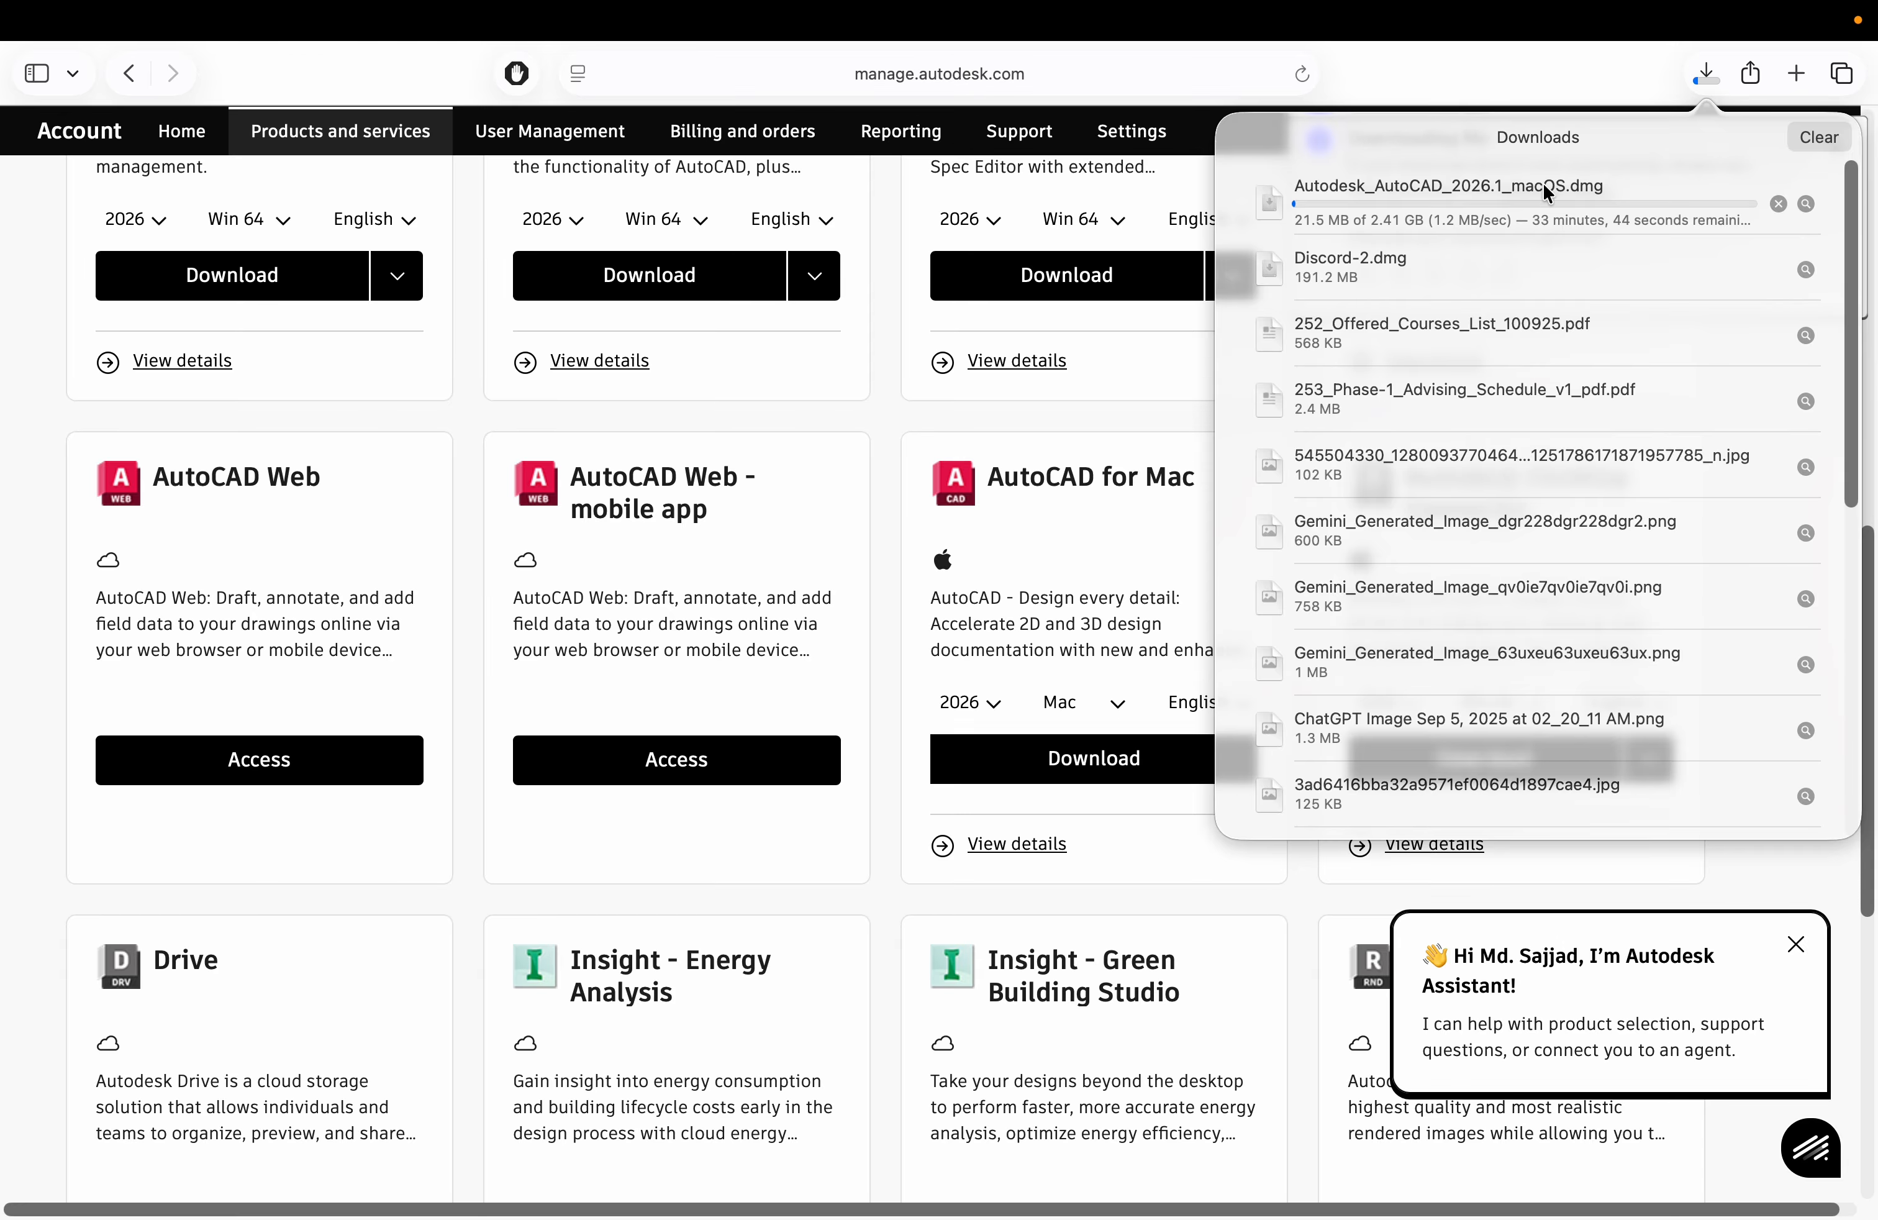
click(1706, 73)
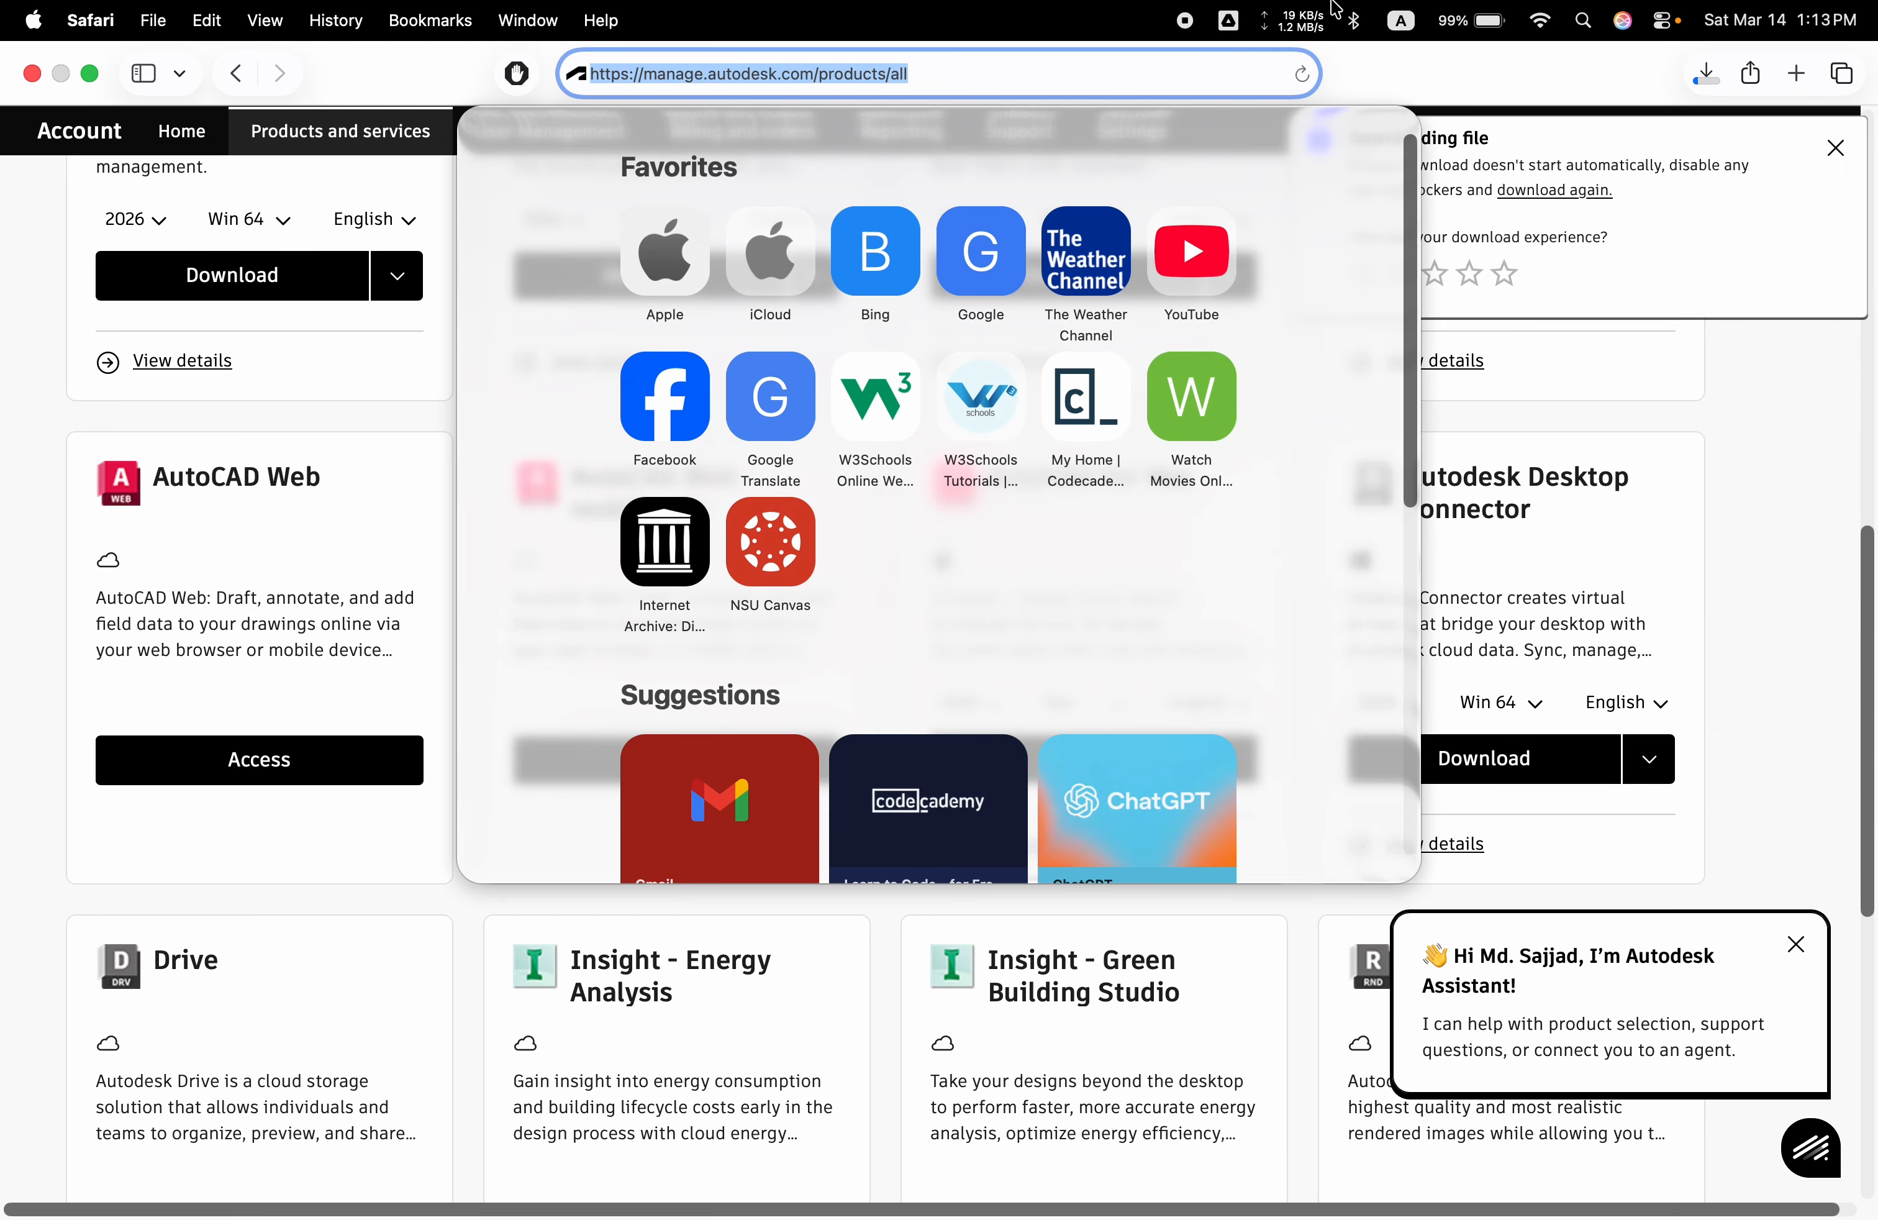
click(1398, 97)
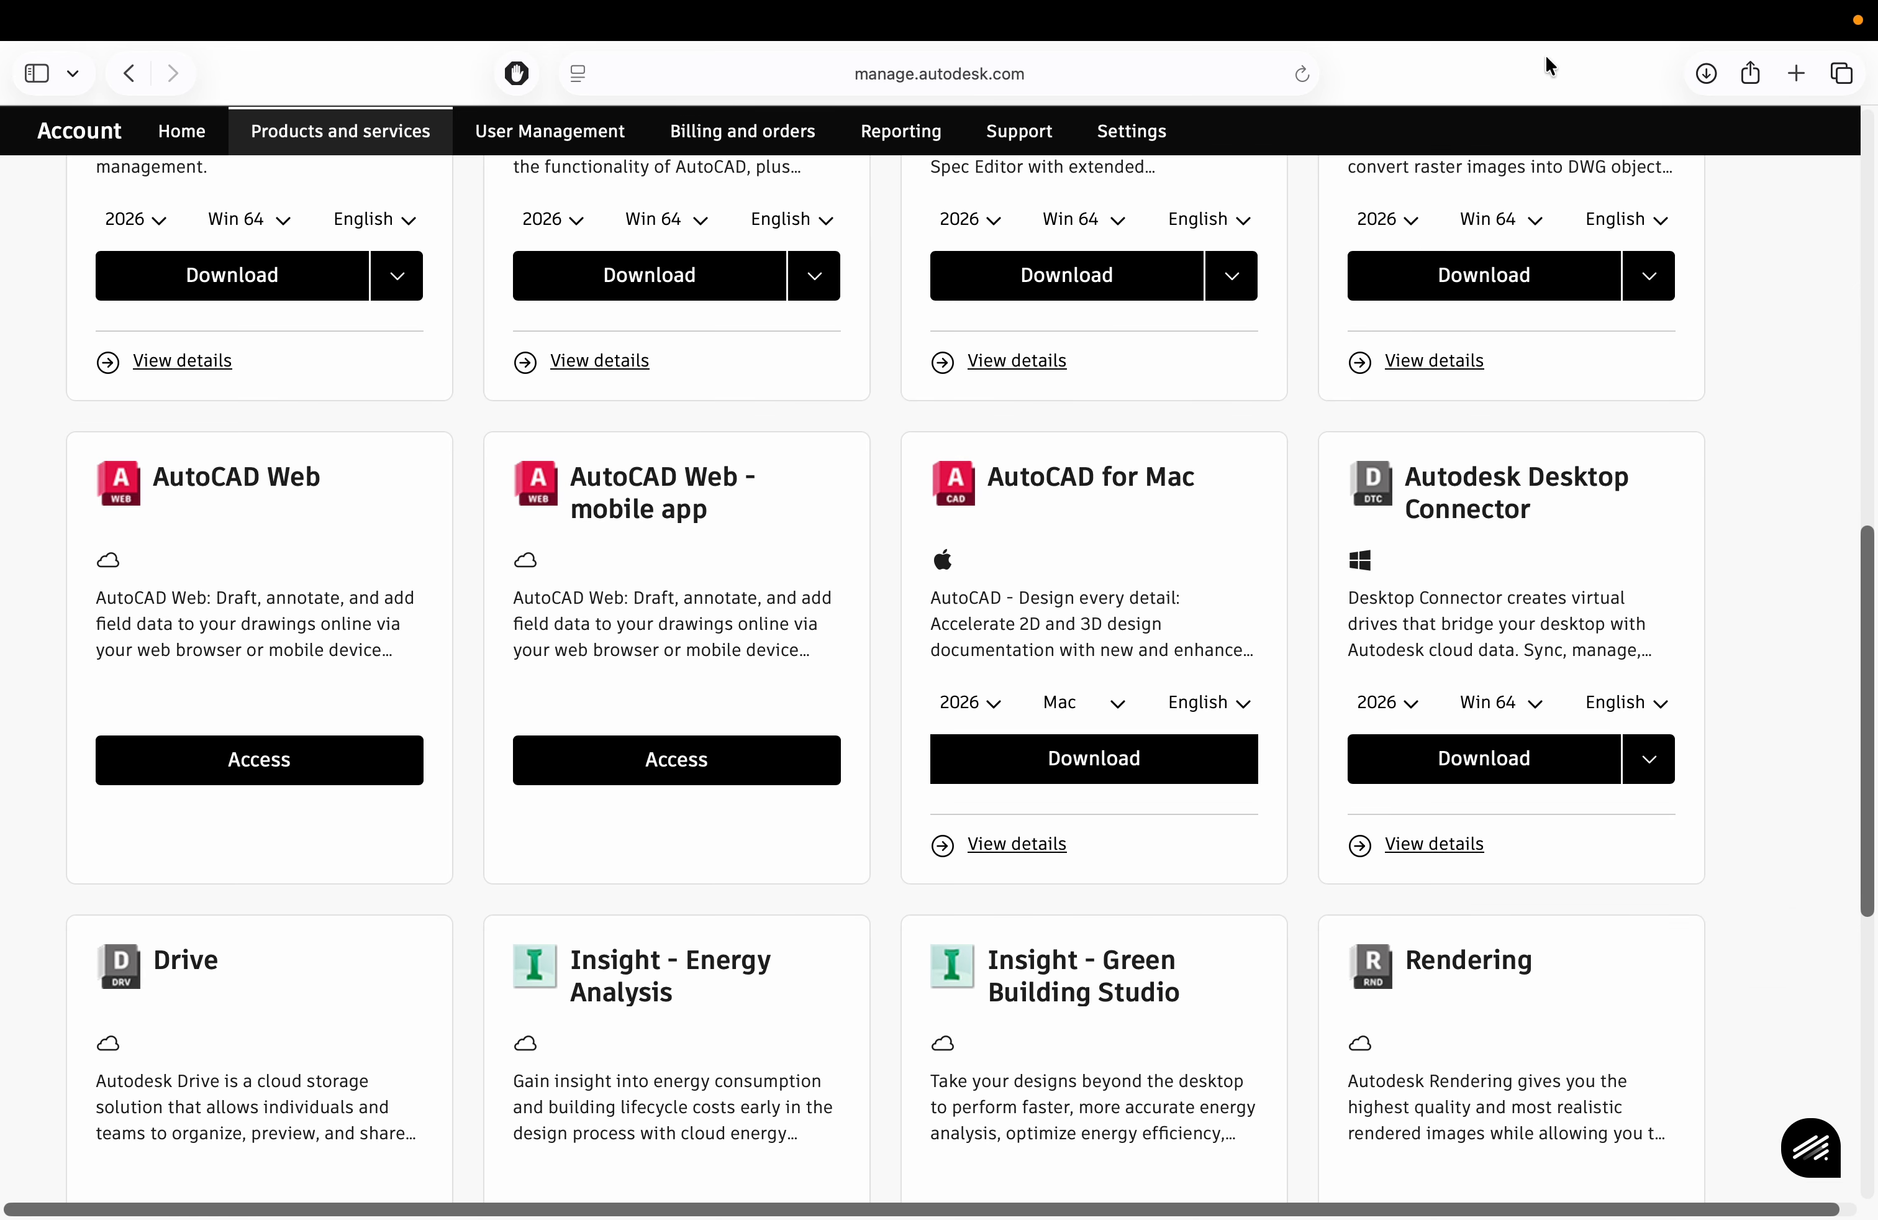
- Open the downloaded disk image Autodesk_AutoCAD_2026.1_macOS.dmg and reposition its window on the desktop
click(1706, 74)
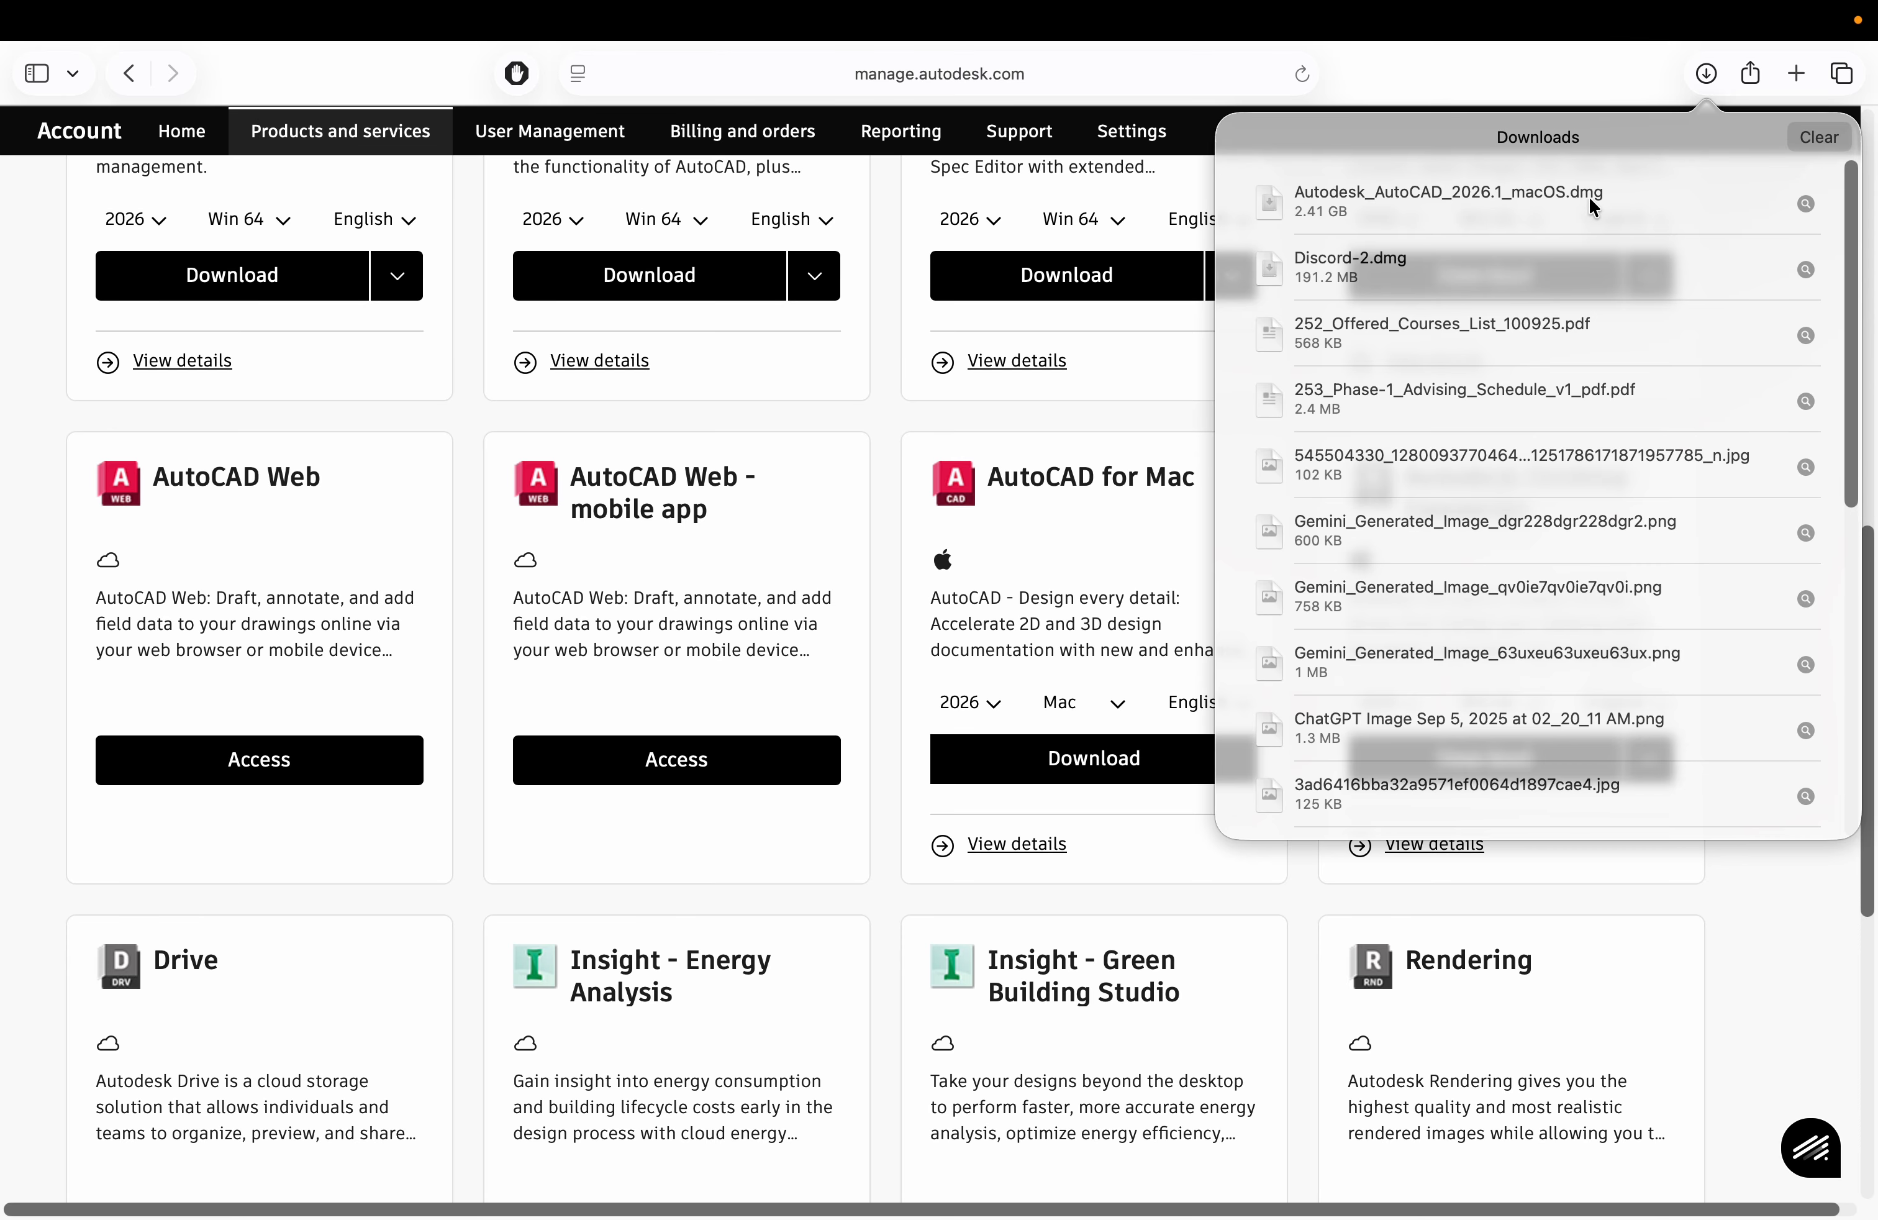
double_click(1438, 198)
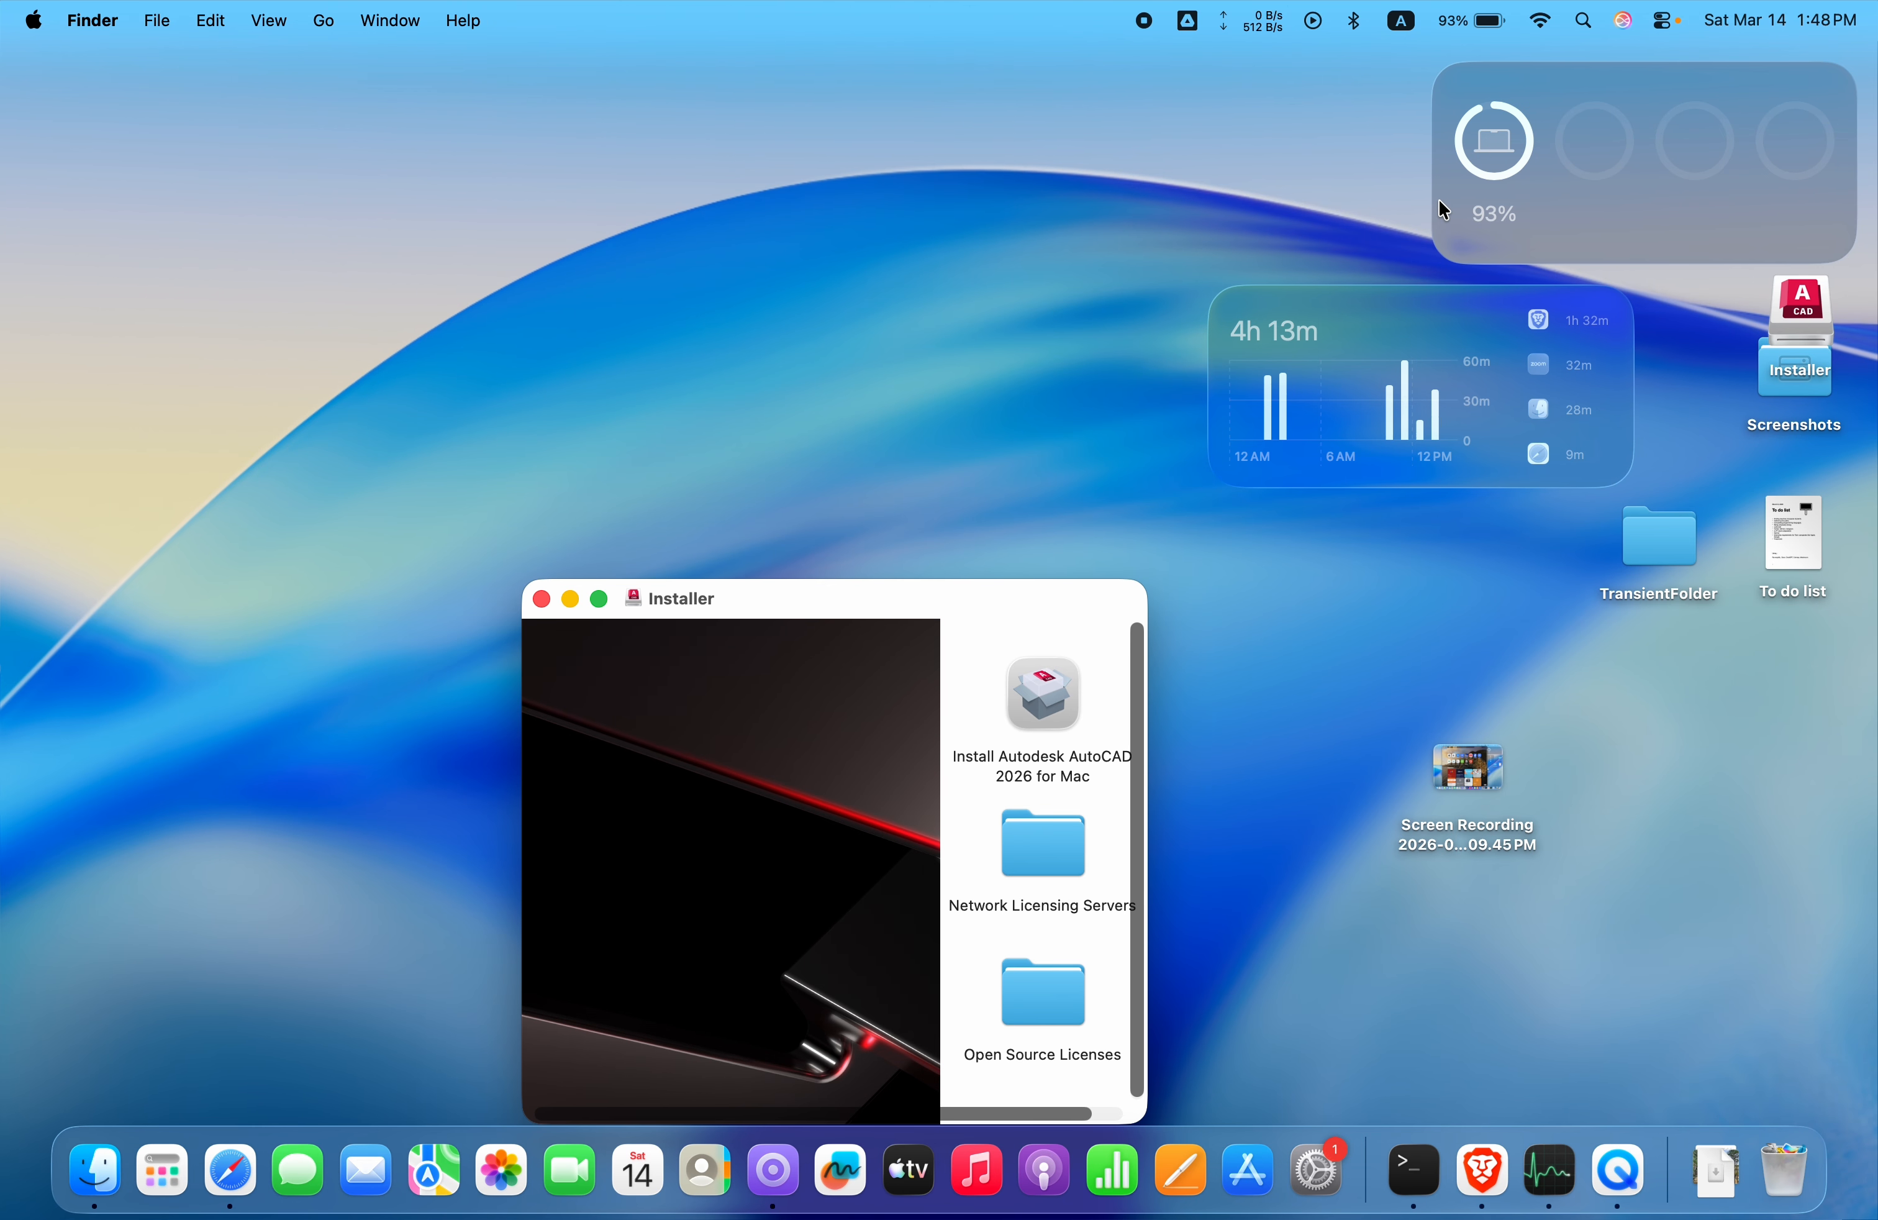
drag(768, 600, 736, 296)
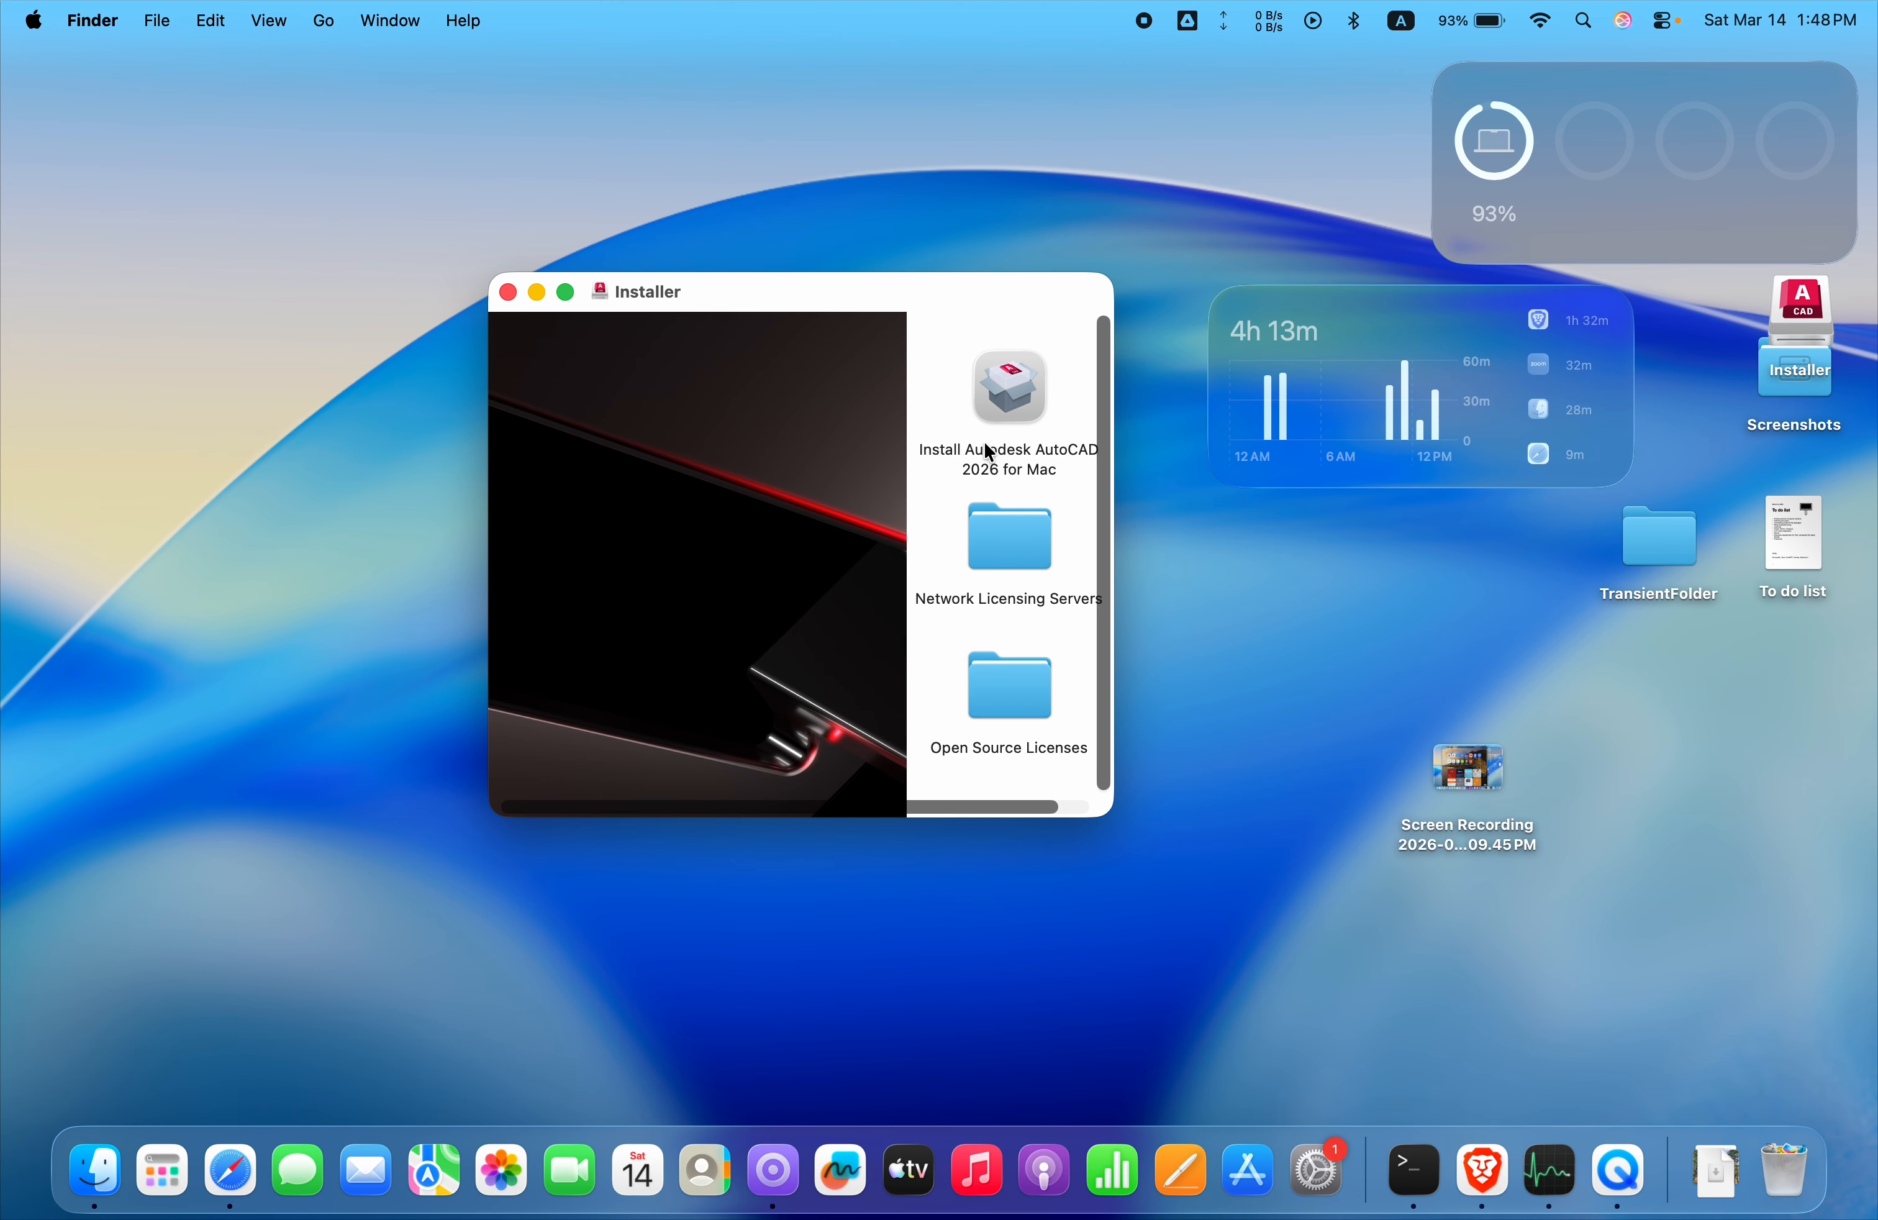
- Launch Install Autodesk AutoCAD 2026 for Mac, confirm opening it, and allow it to access the Downloads folder
double_click(1020, 389)
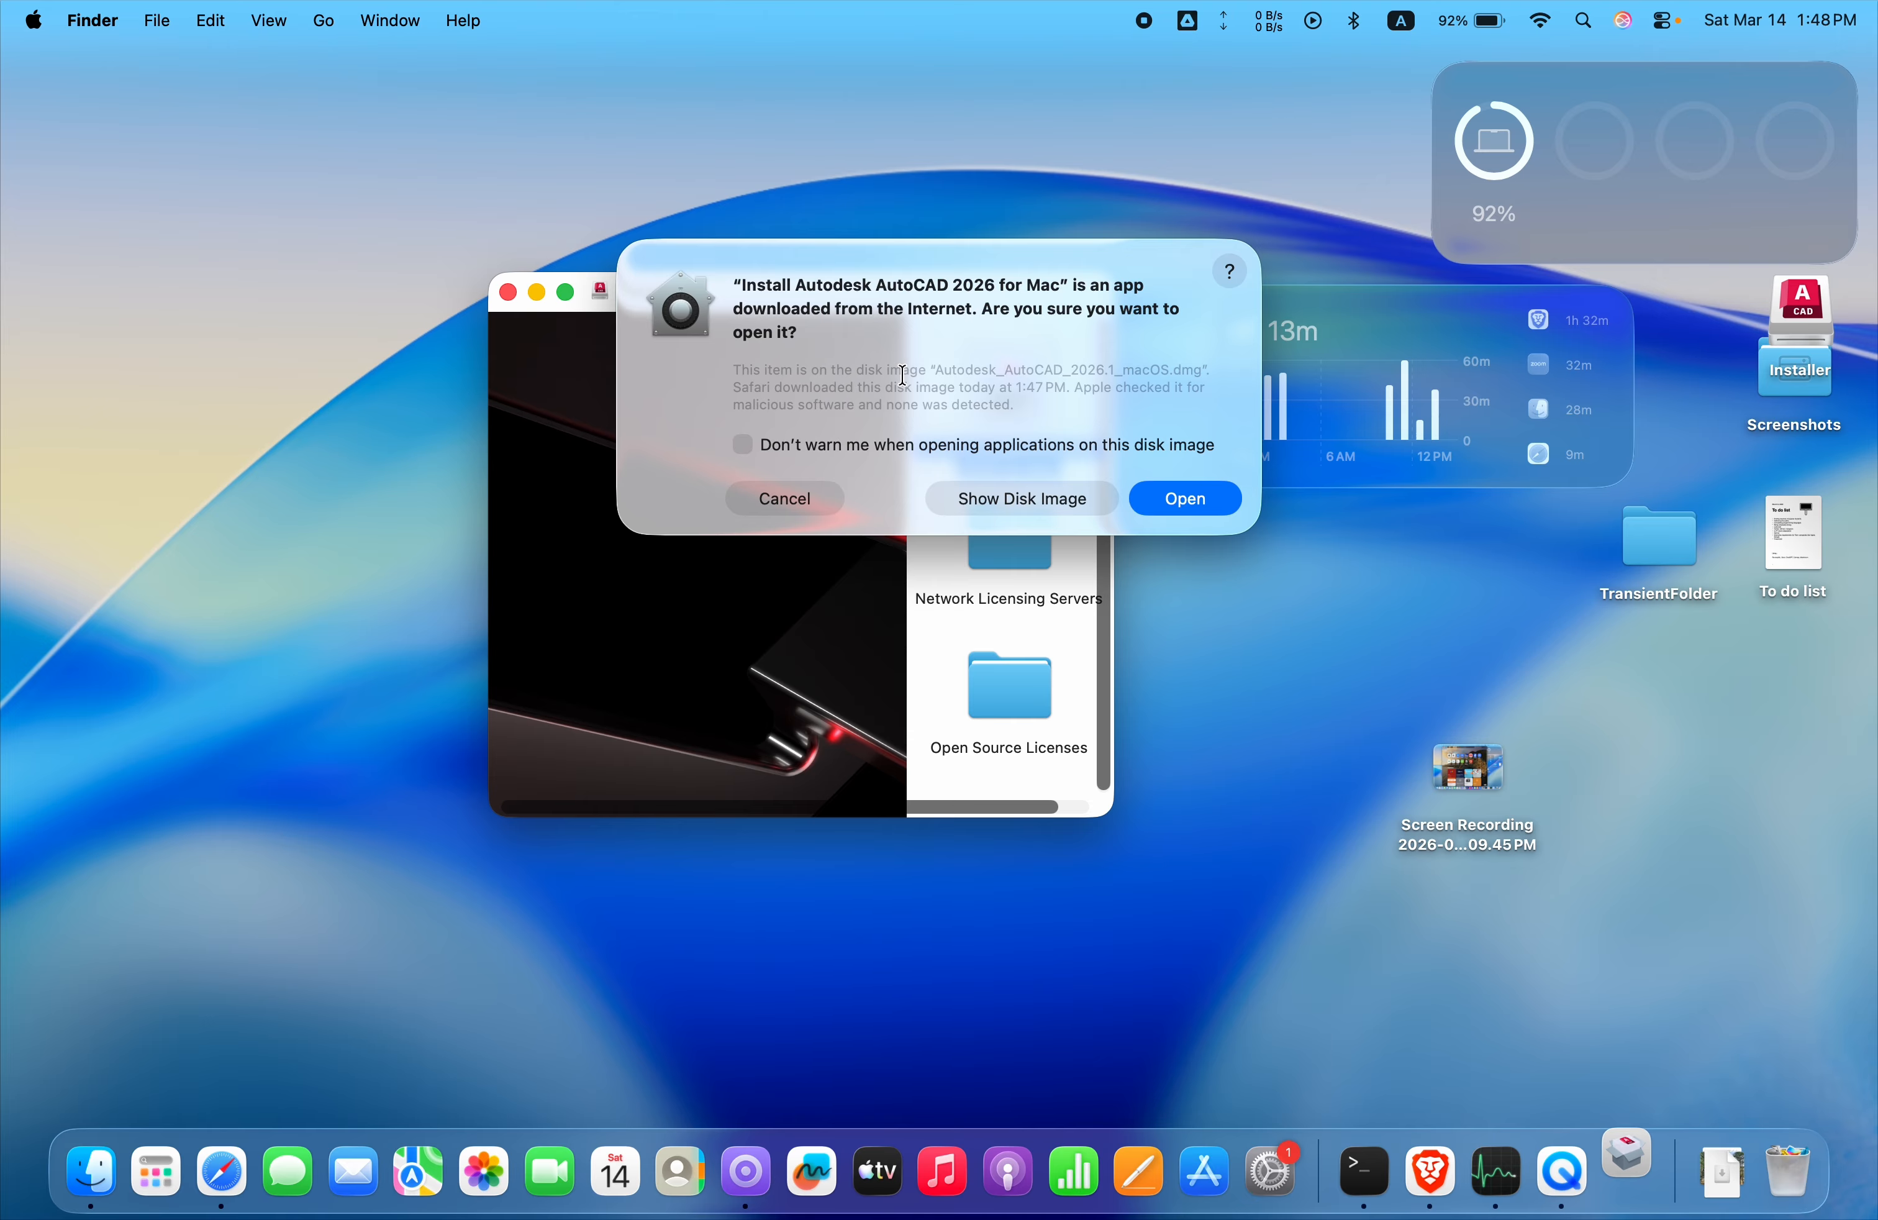
click(1175, 505)
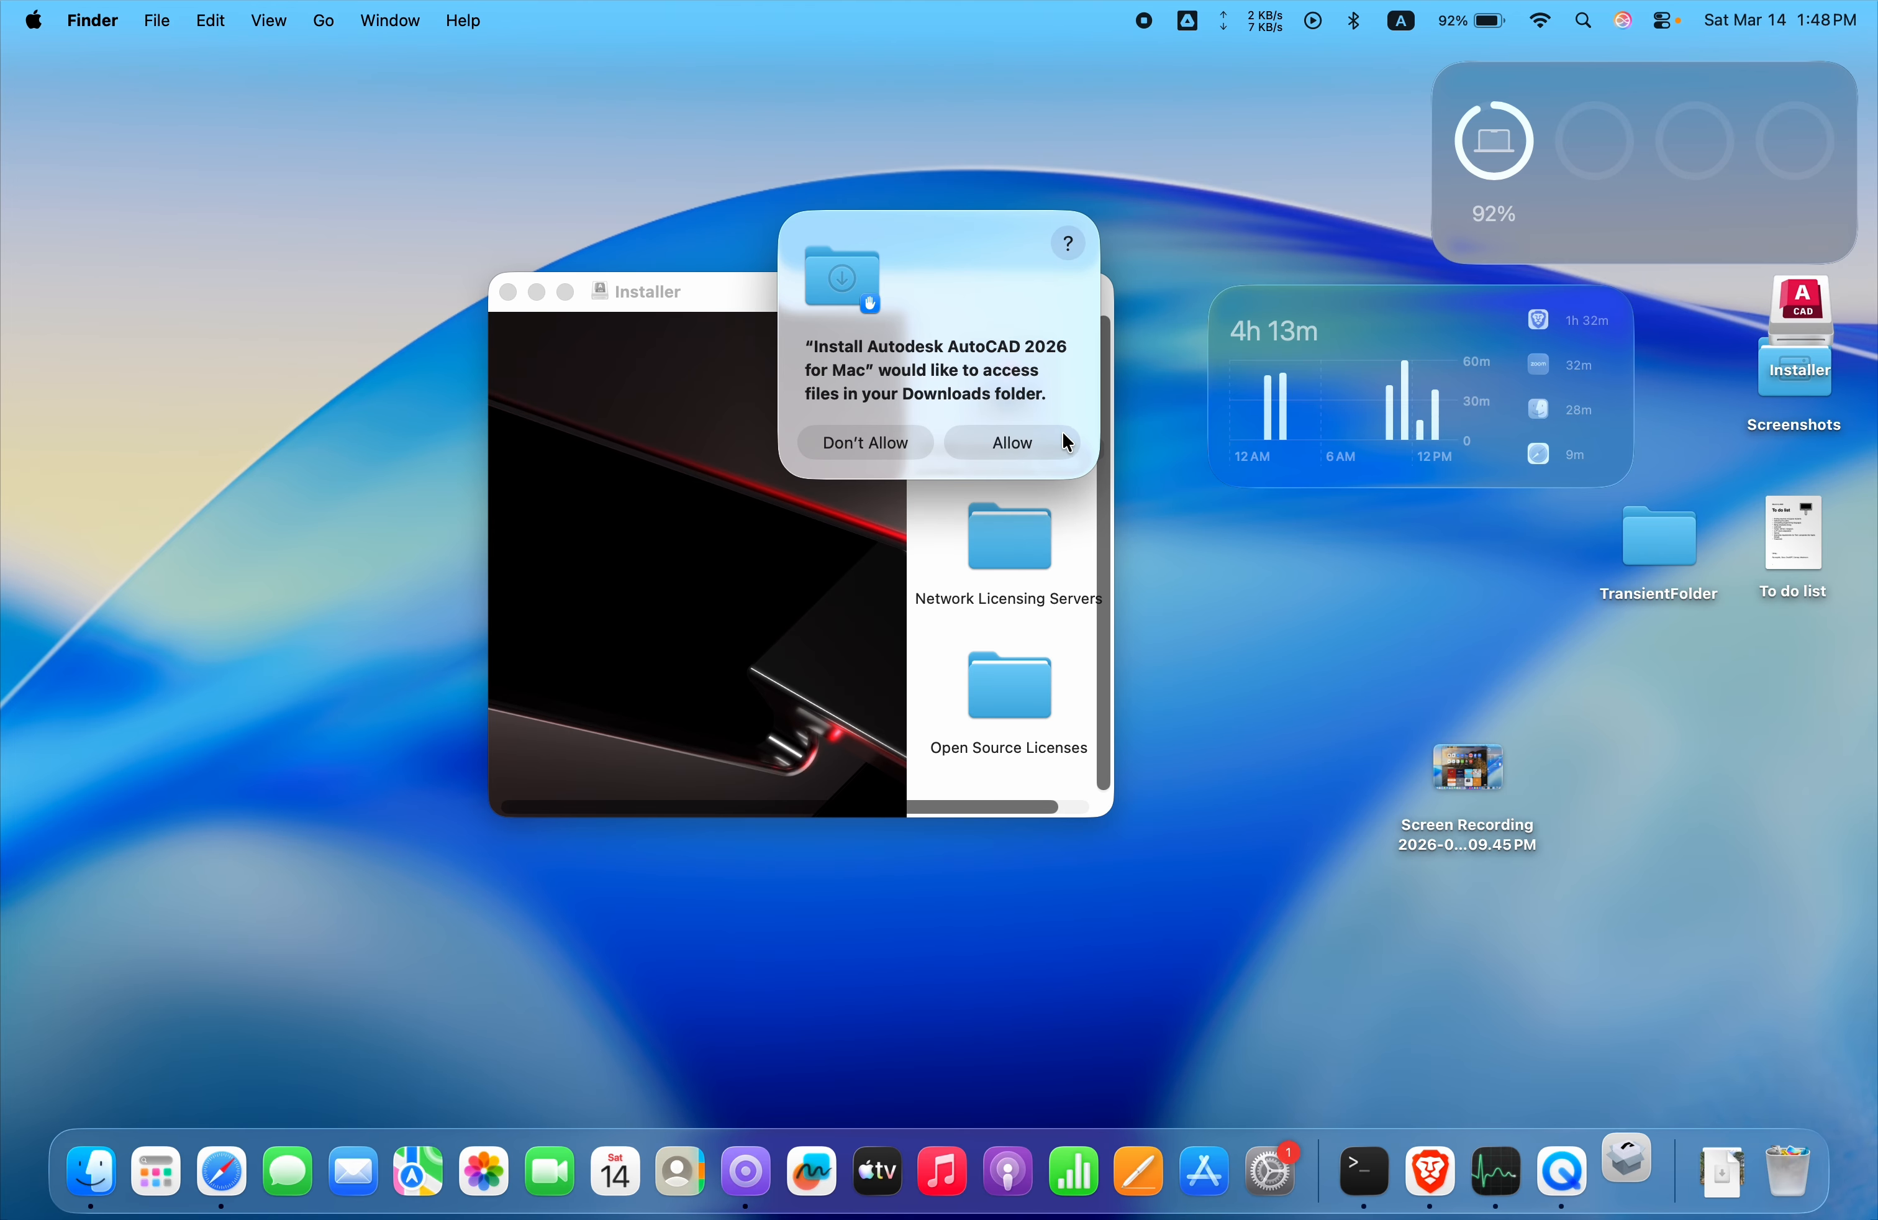
click(1021, 440)
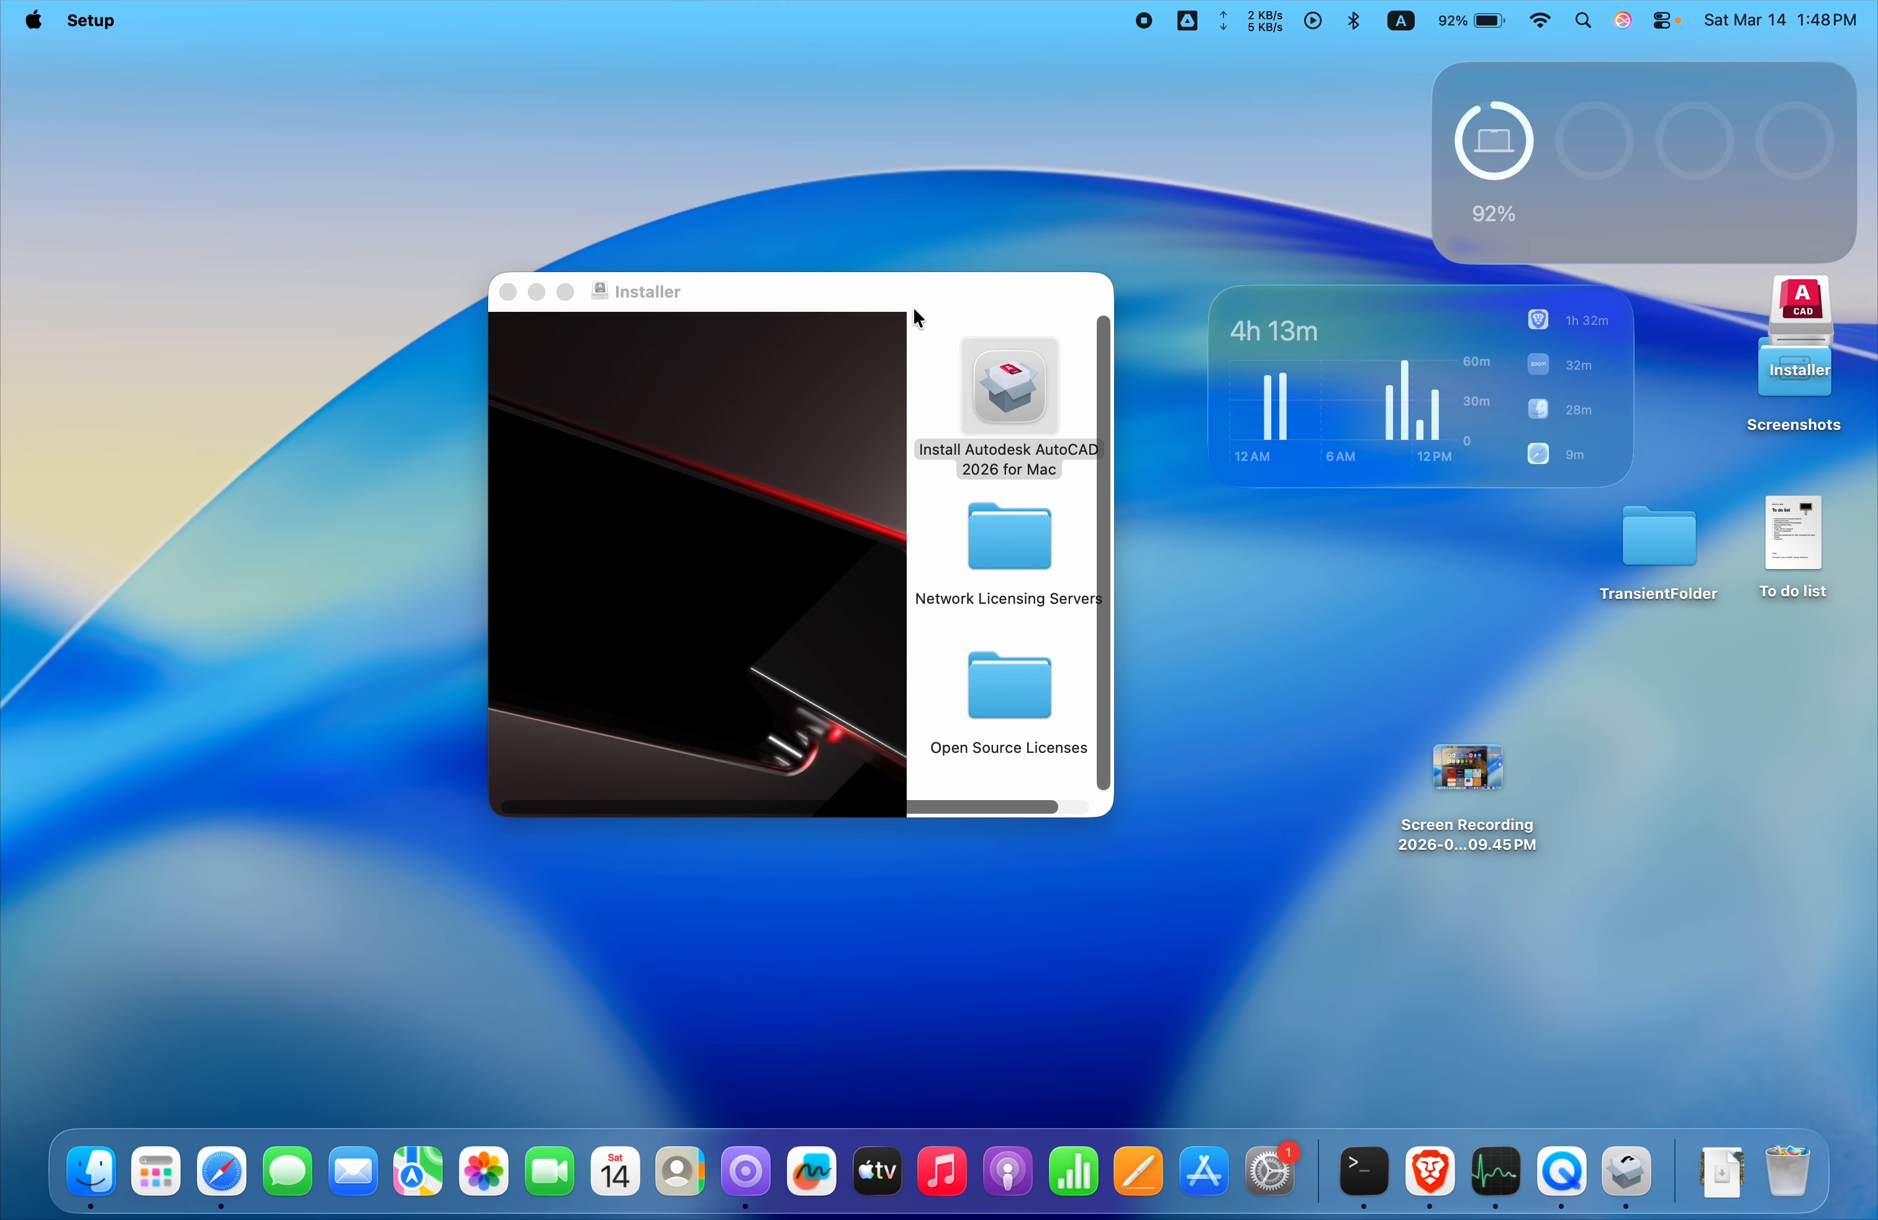
drag(913, 305, 850, 379)
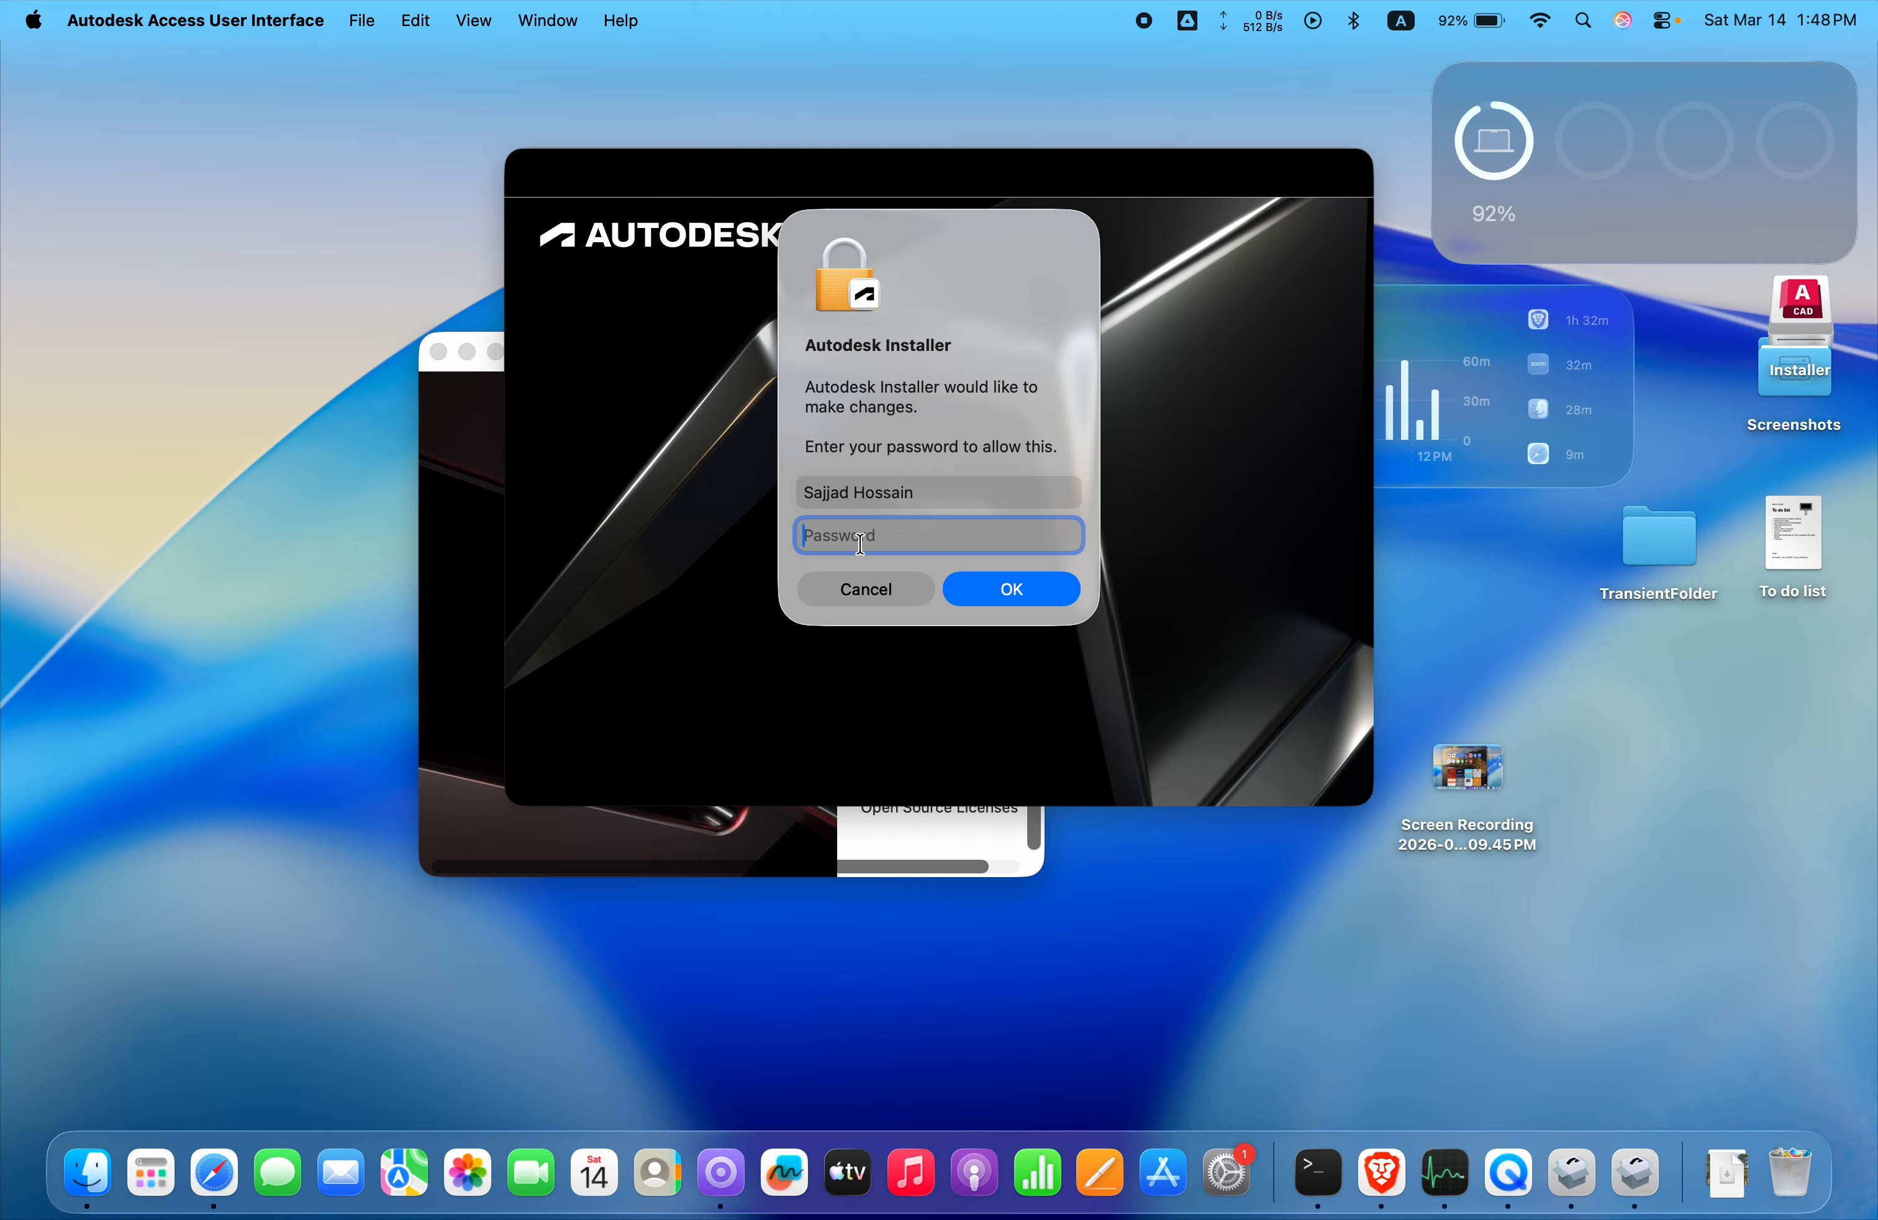
- Enter the Mac user password to authorize the Autodesk Installer to make changes
text(••••••••••••)
key(Return)
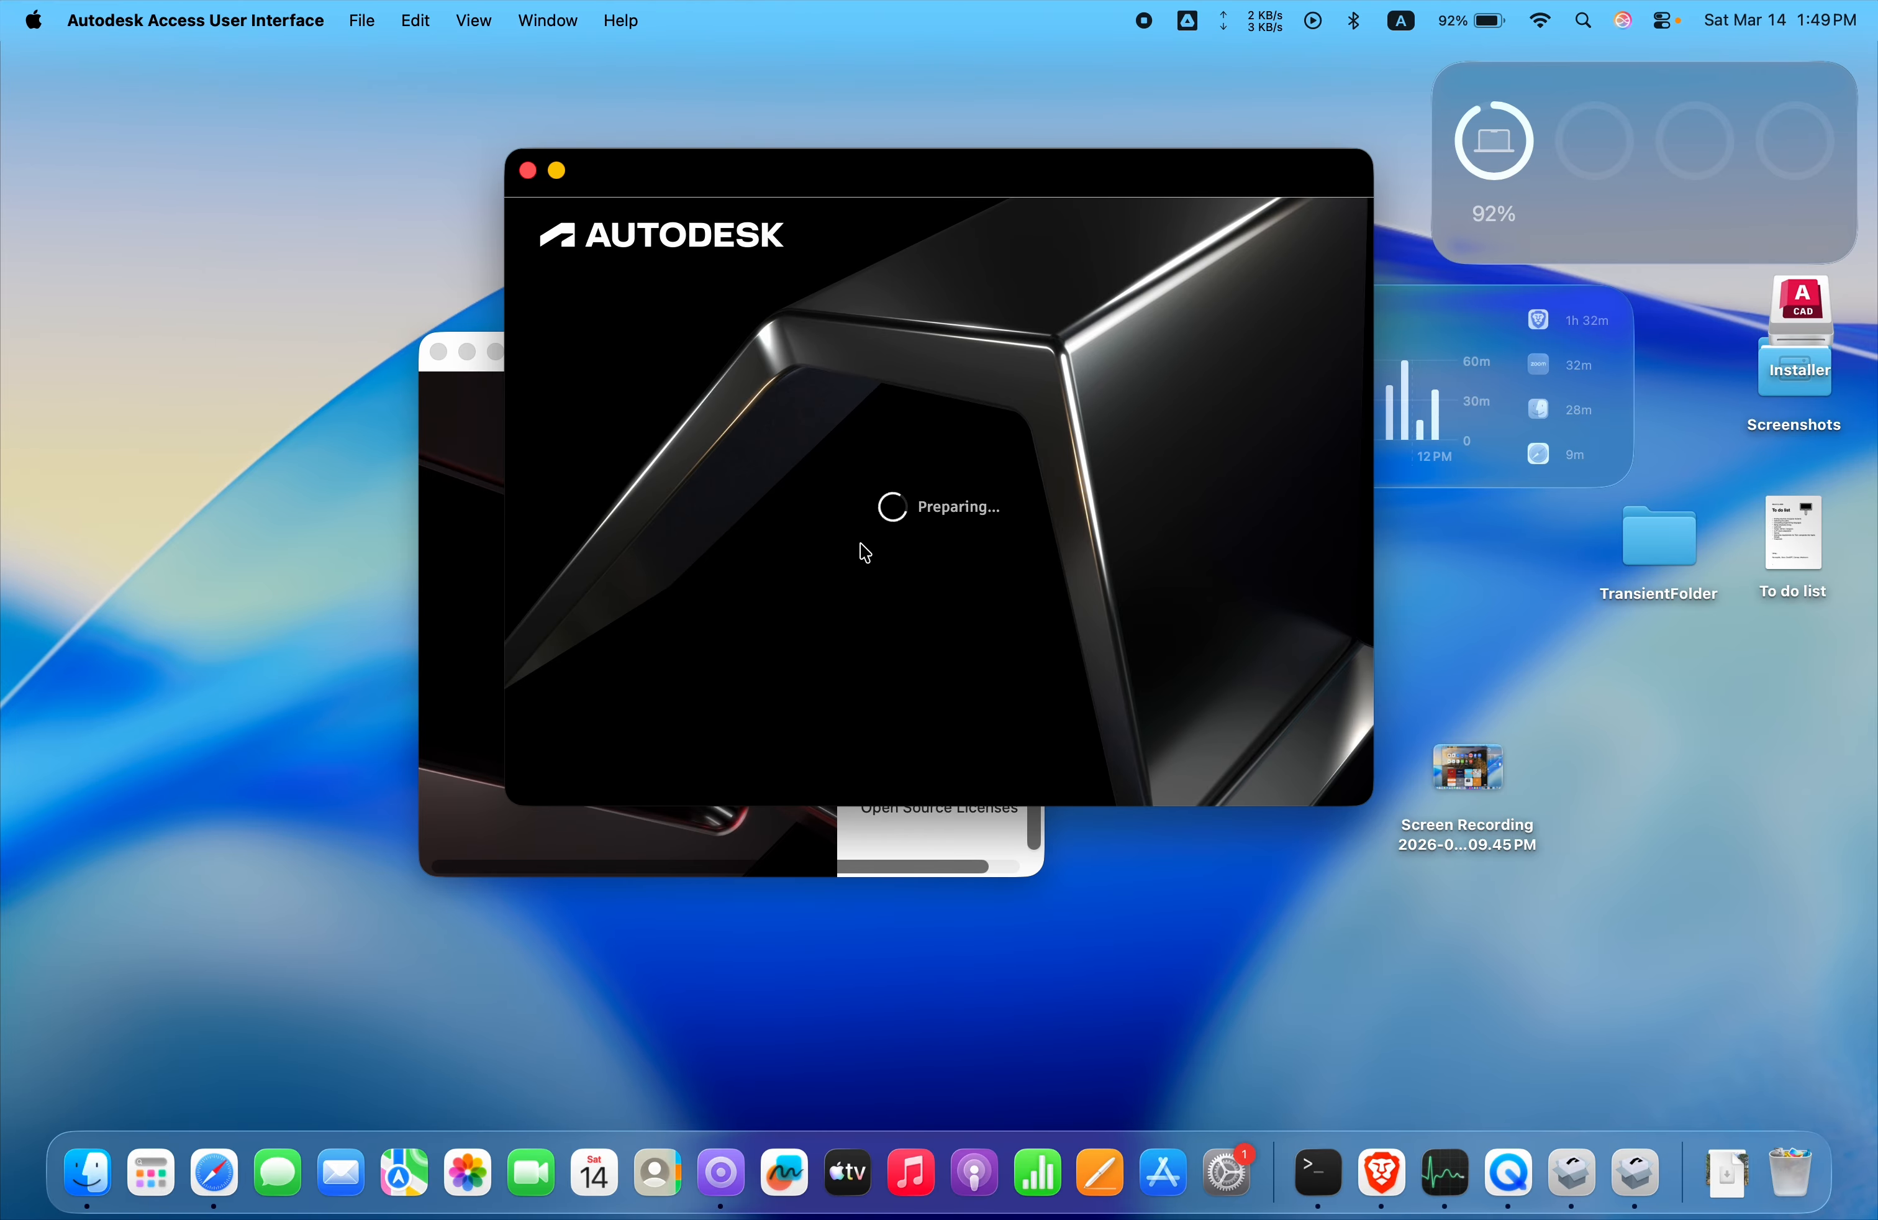
drag(849, 185, 869, 185)
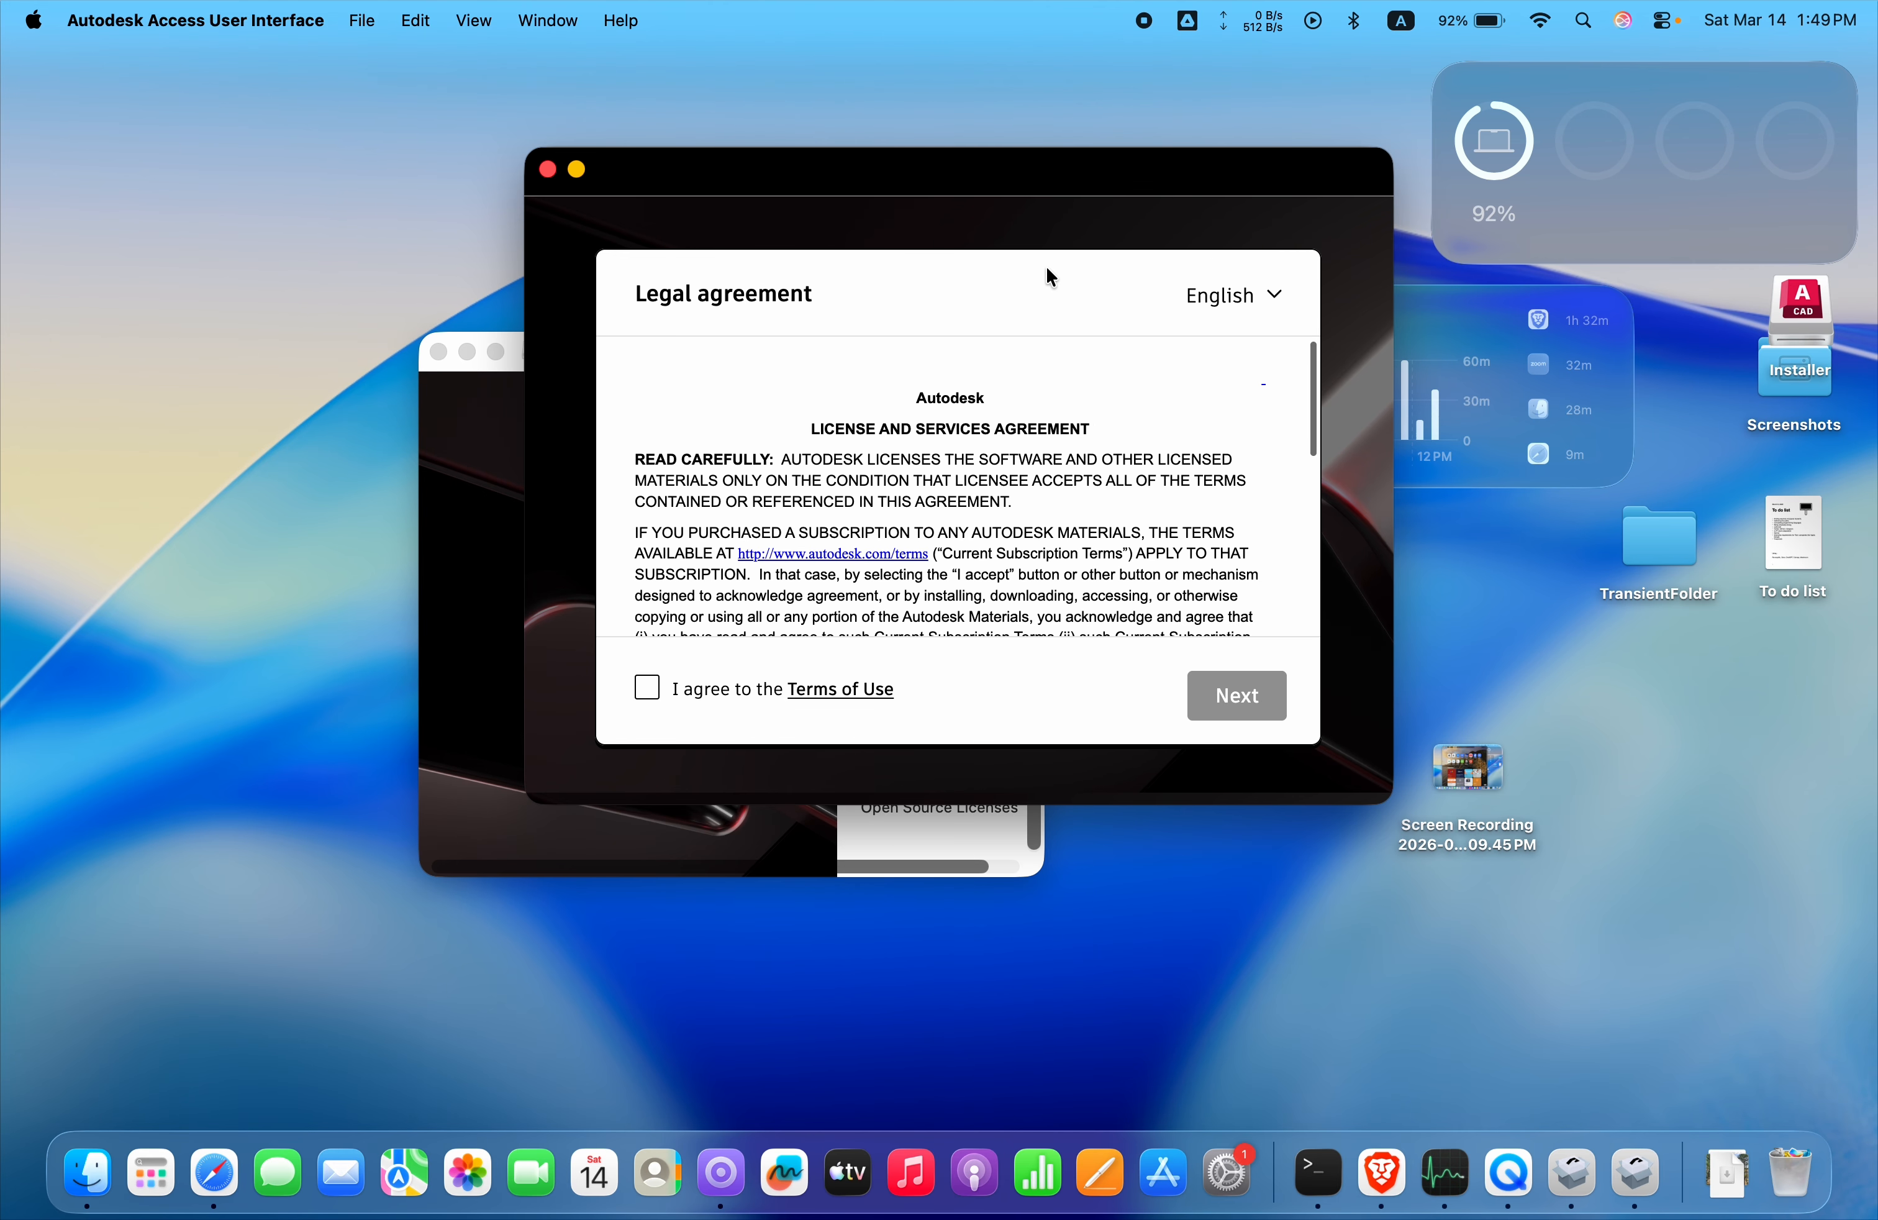
- Read through the English legal agreement to its end, agree to the Terms of Use, and continue
scroll(948, 491, down, 15)
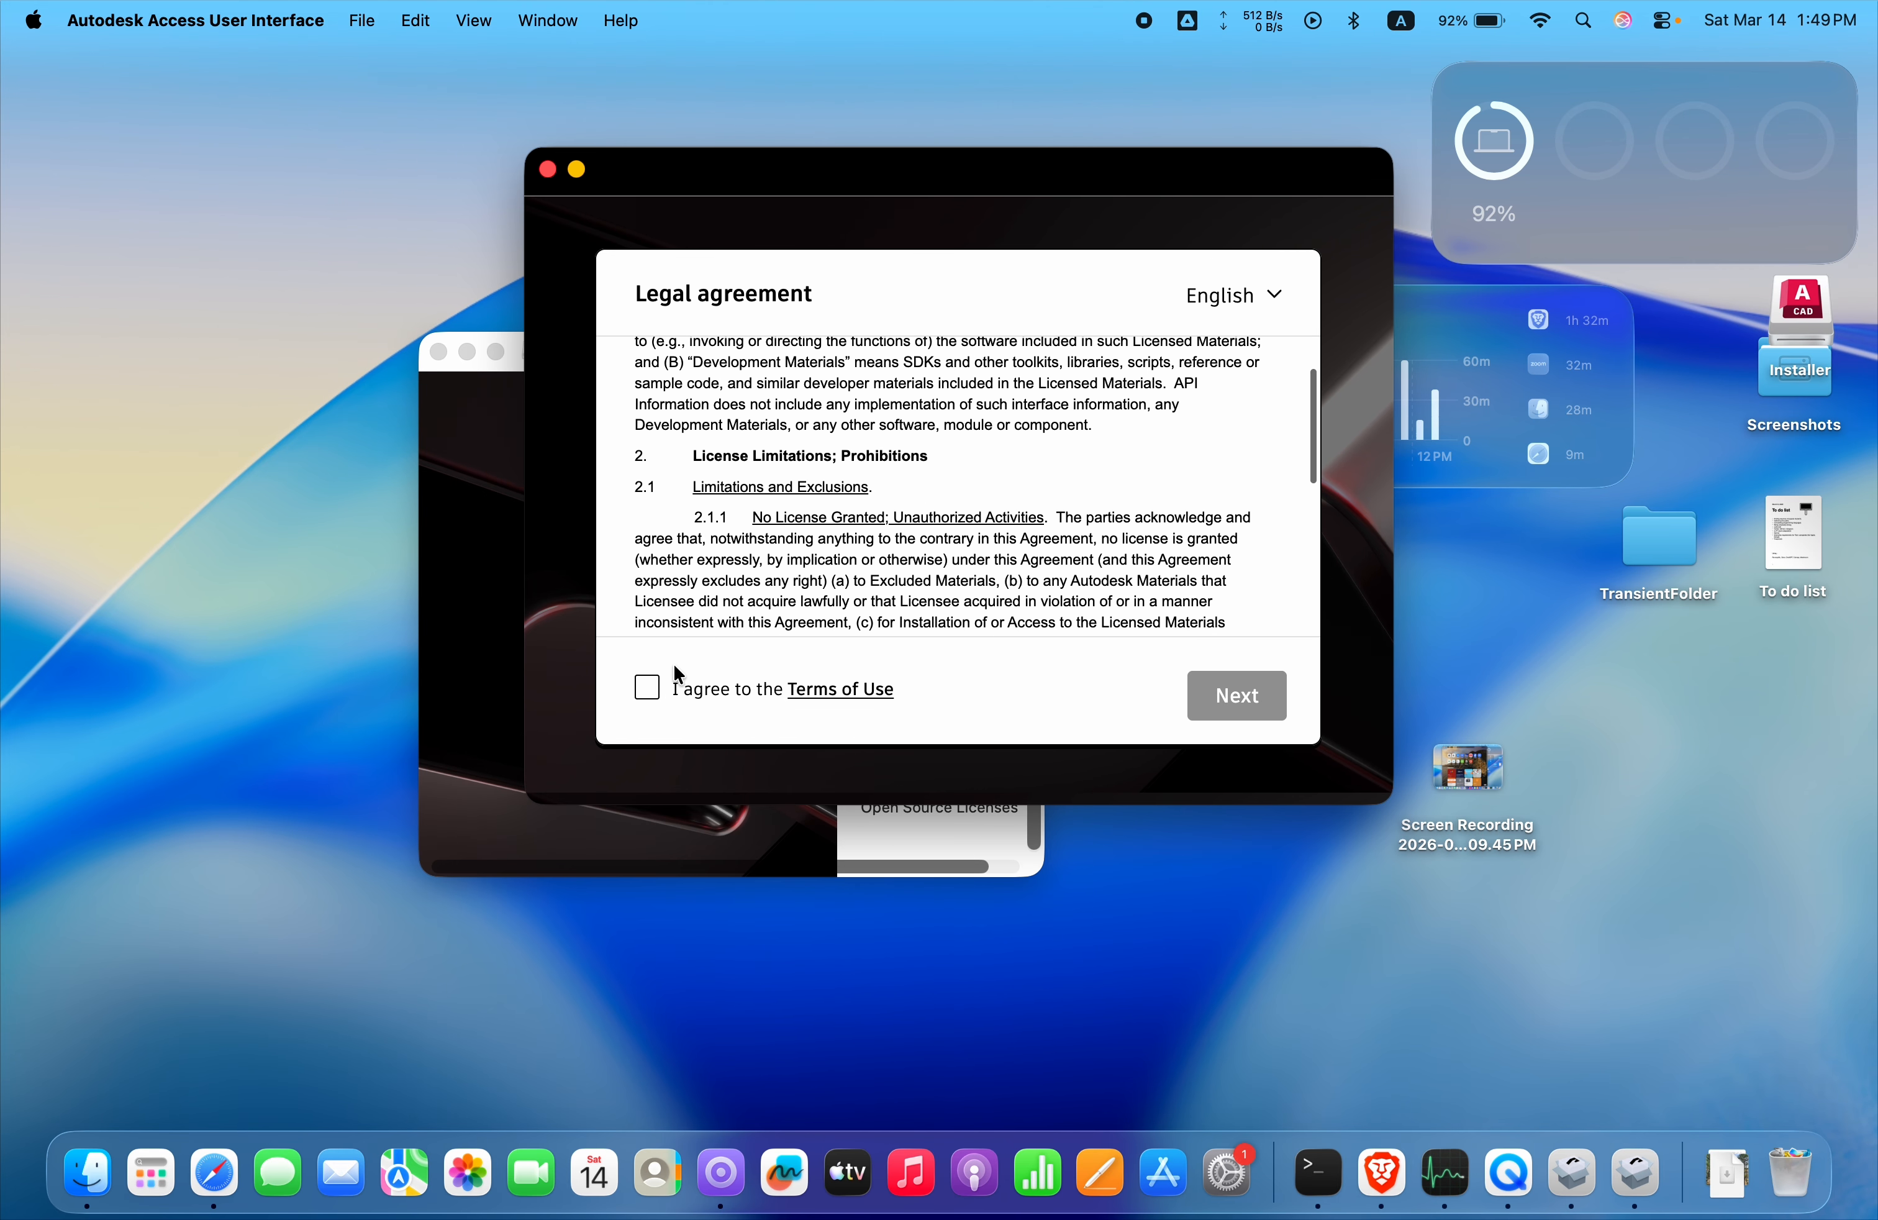
scroll(796, 538, down, 20)
scroll(794, 525, down, 15)
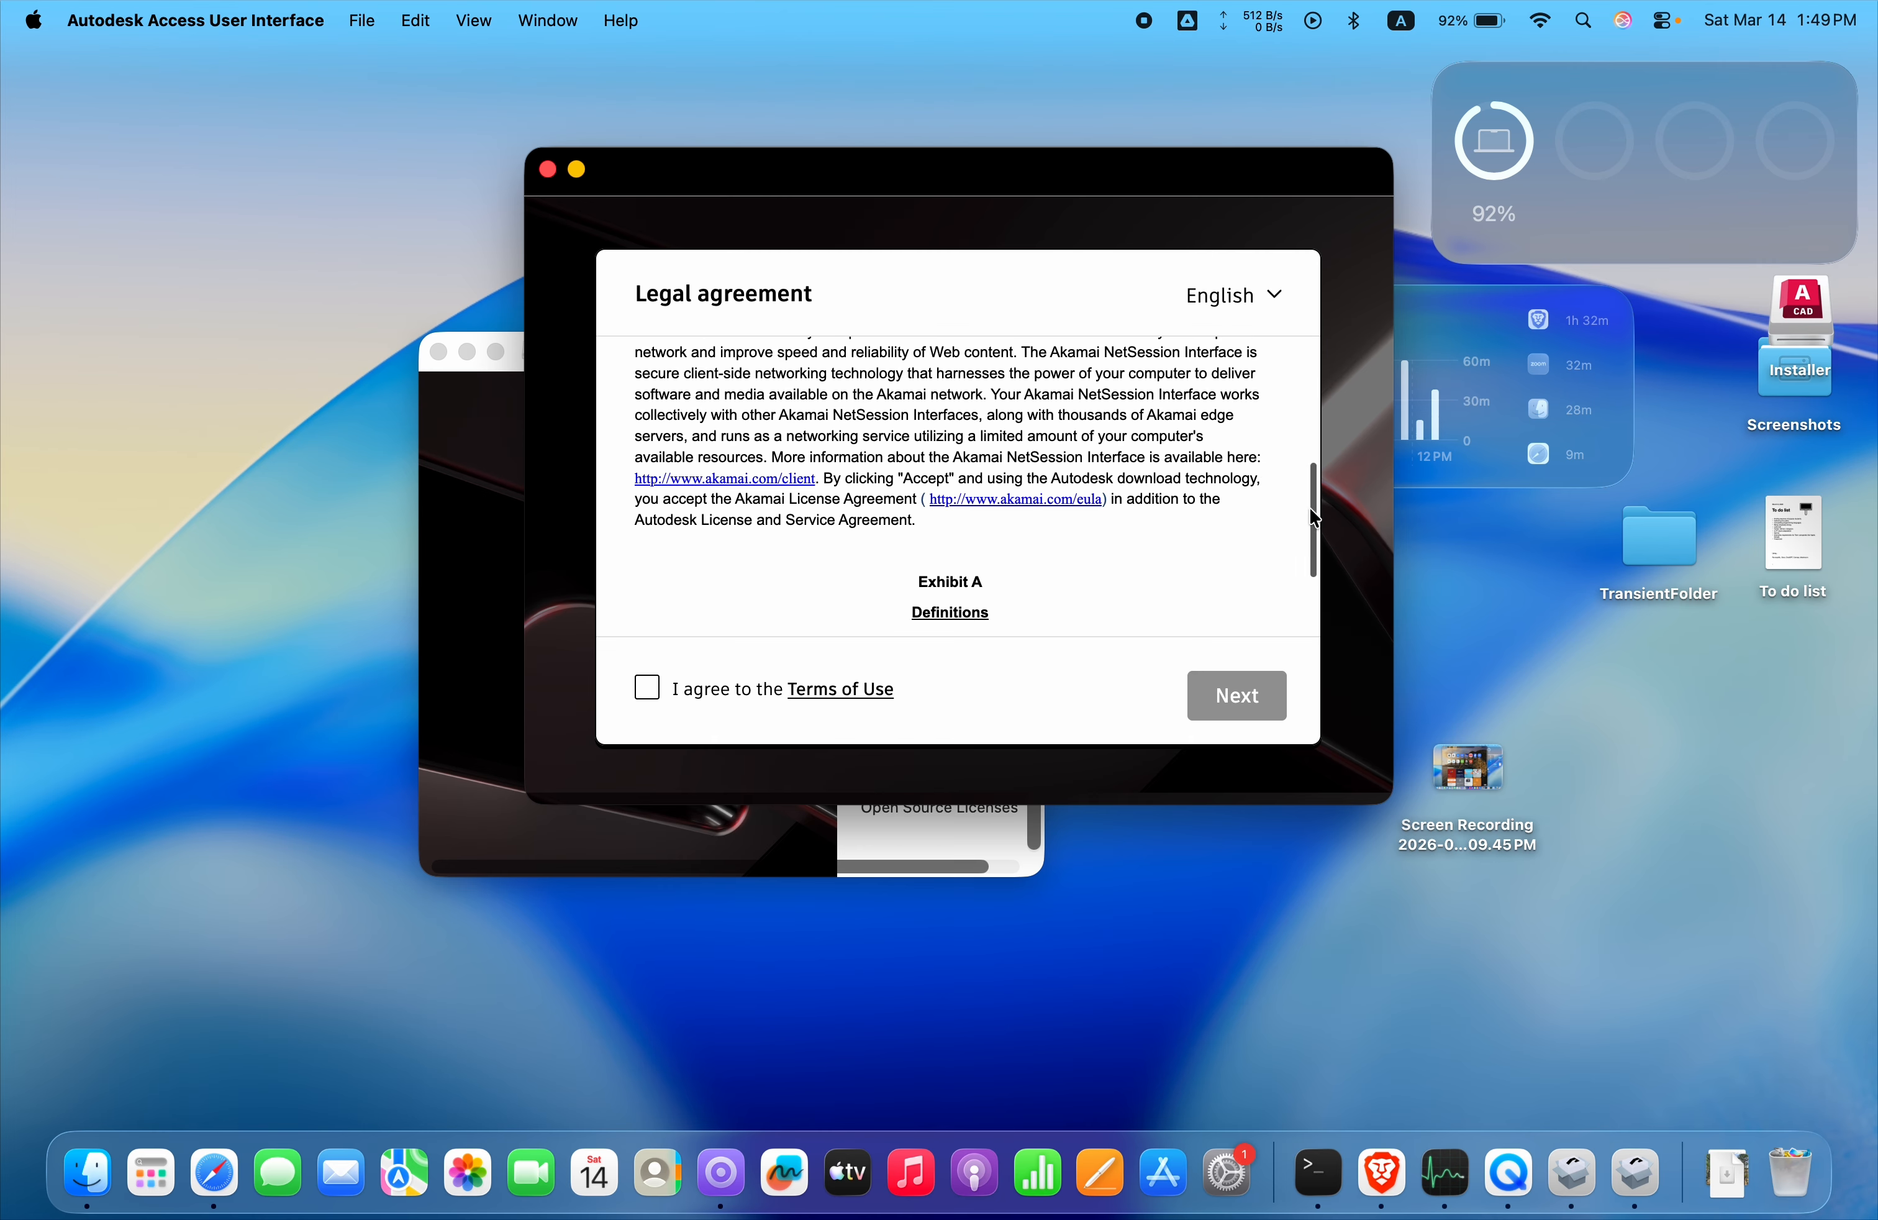
drag(1310, 513, 1320, 629)
click(647, 687)
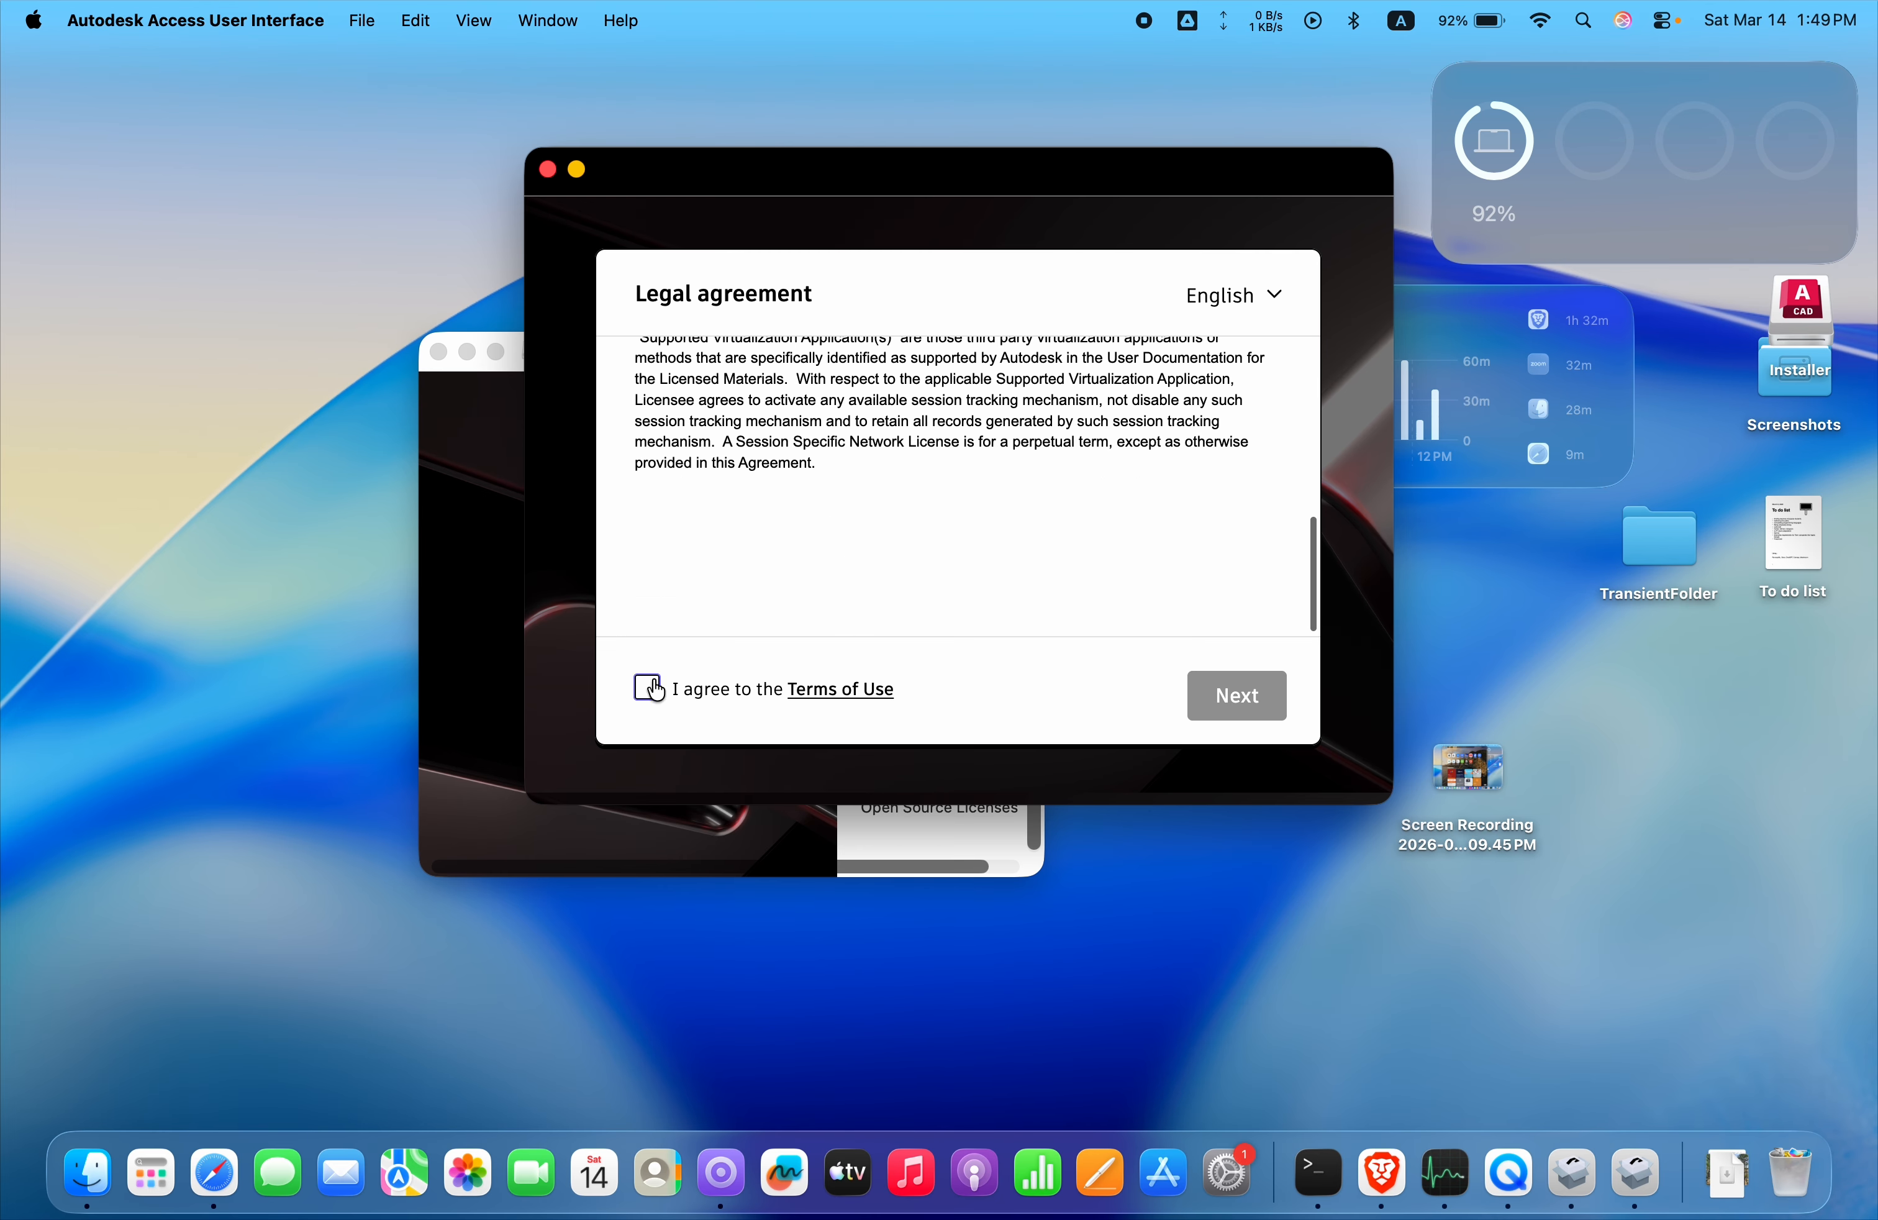
click(1239, 697)
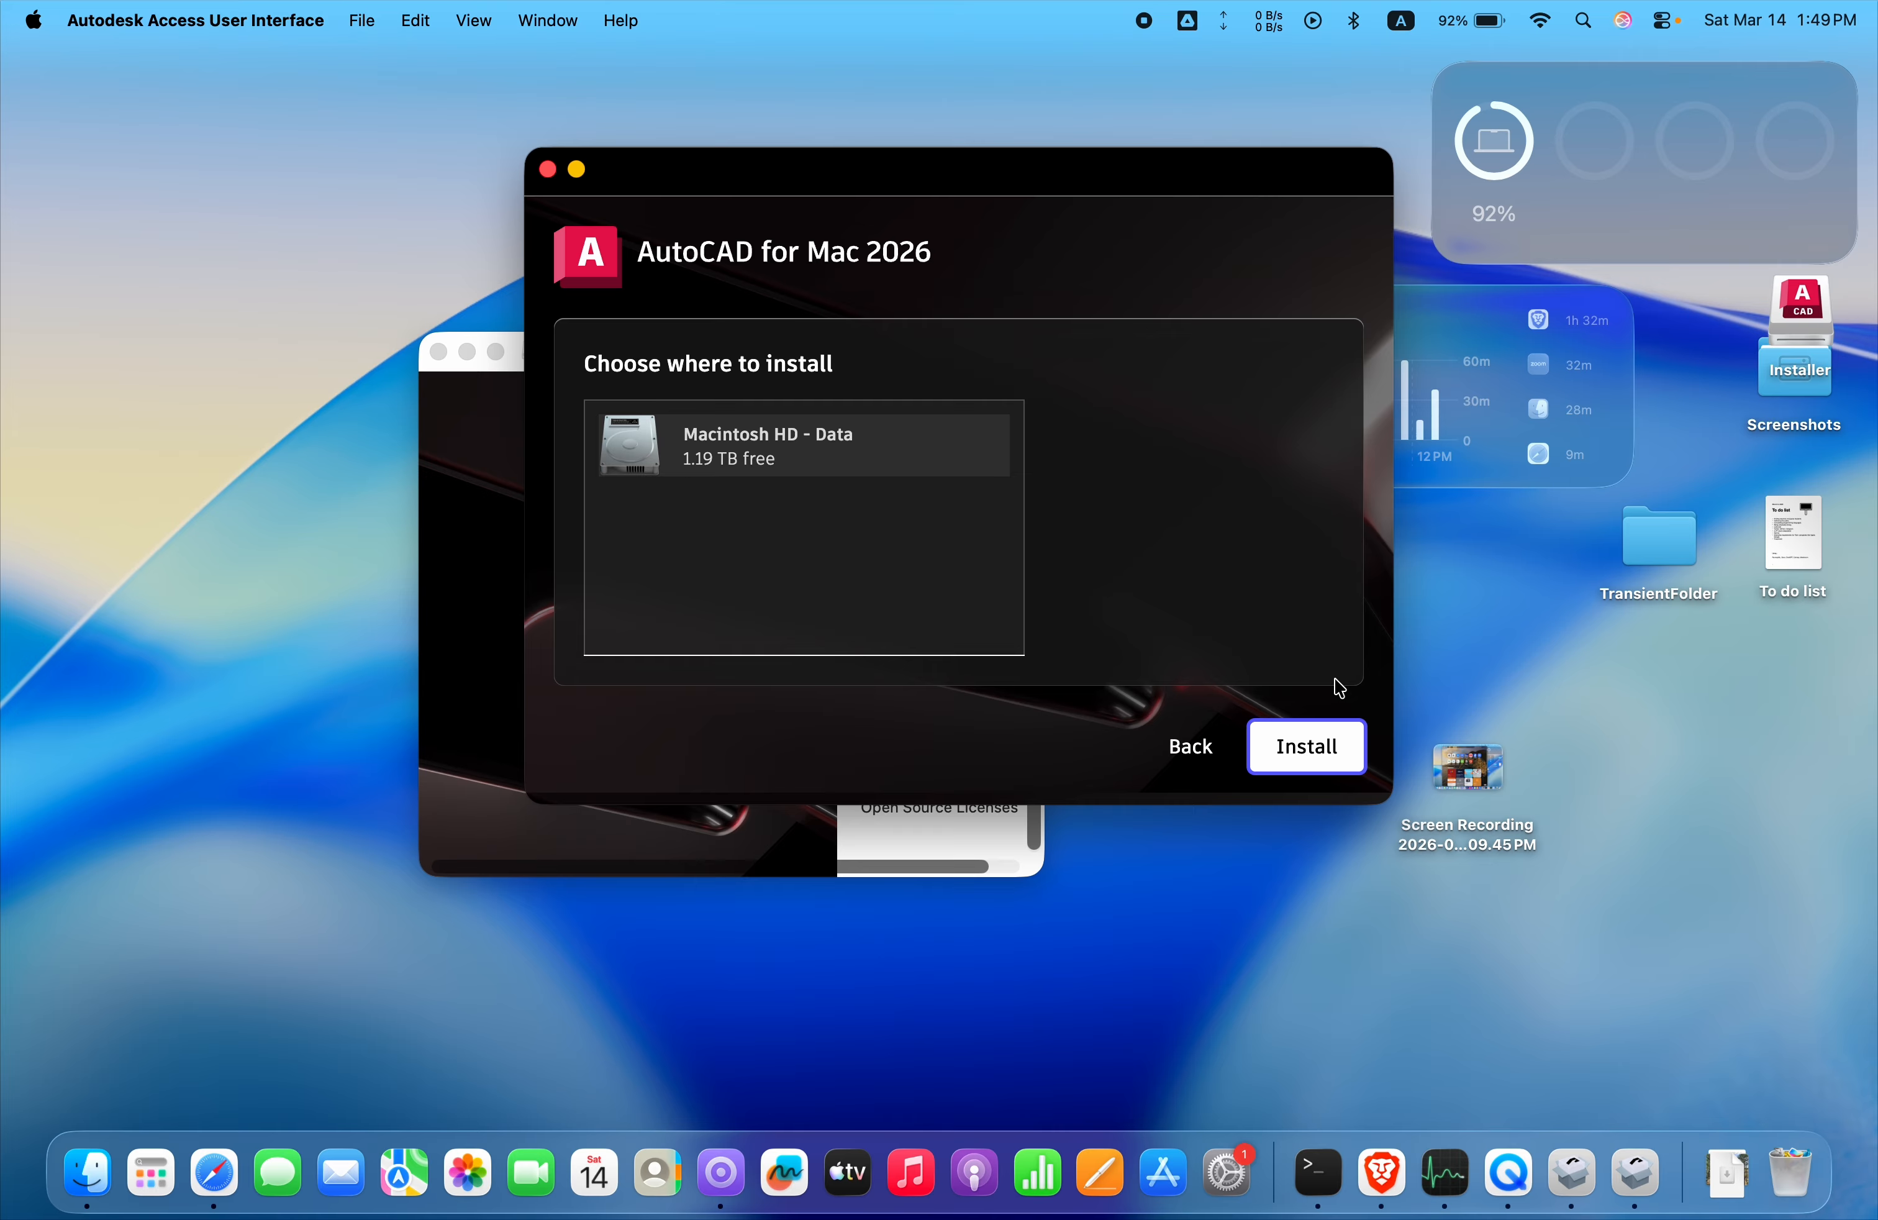
- Install AutoCAD for Mac 2026 on Macintosh HD - Data and start the program once installation finishes
click(1293, 754)
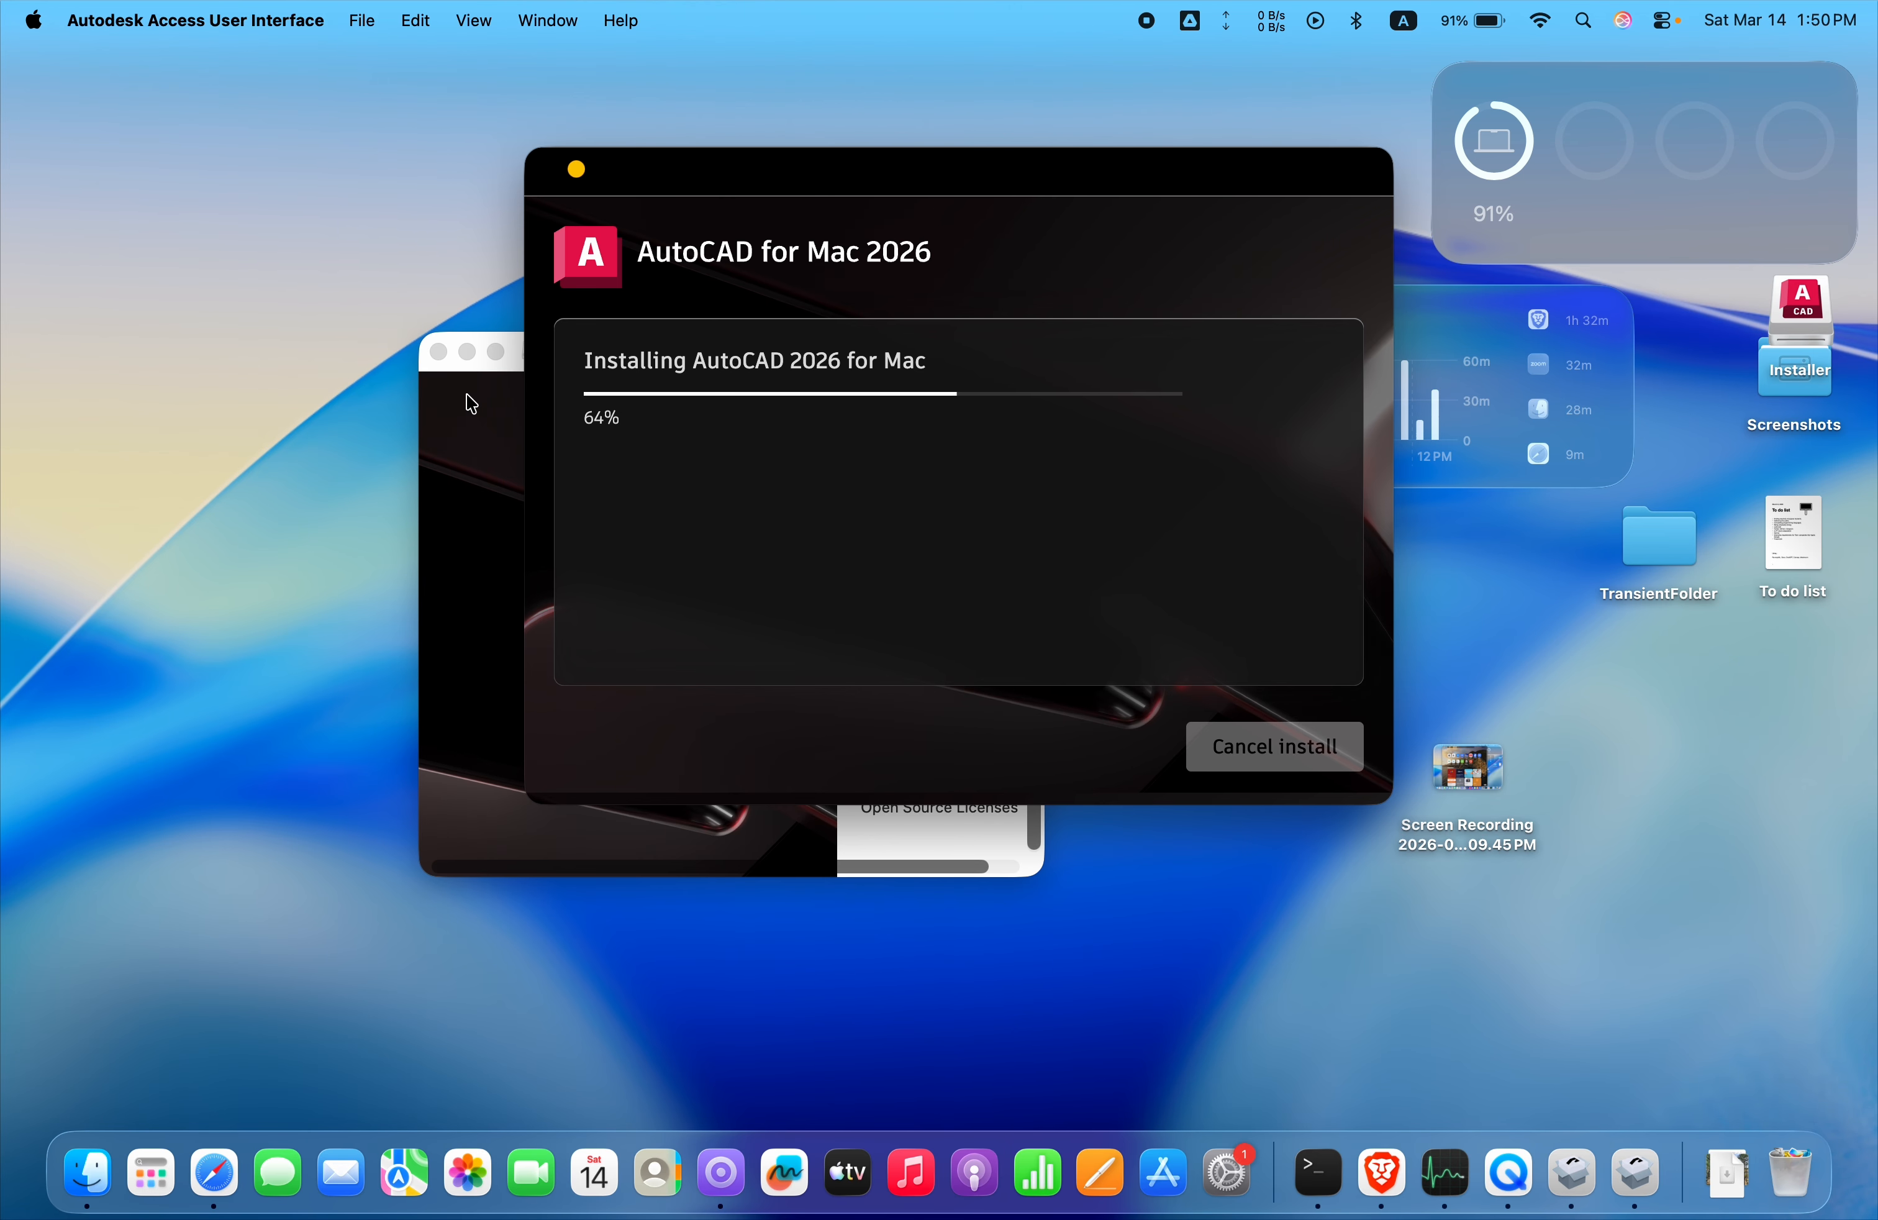
drag(837, 189, 876, 182)
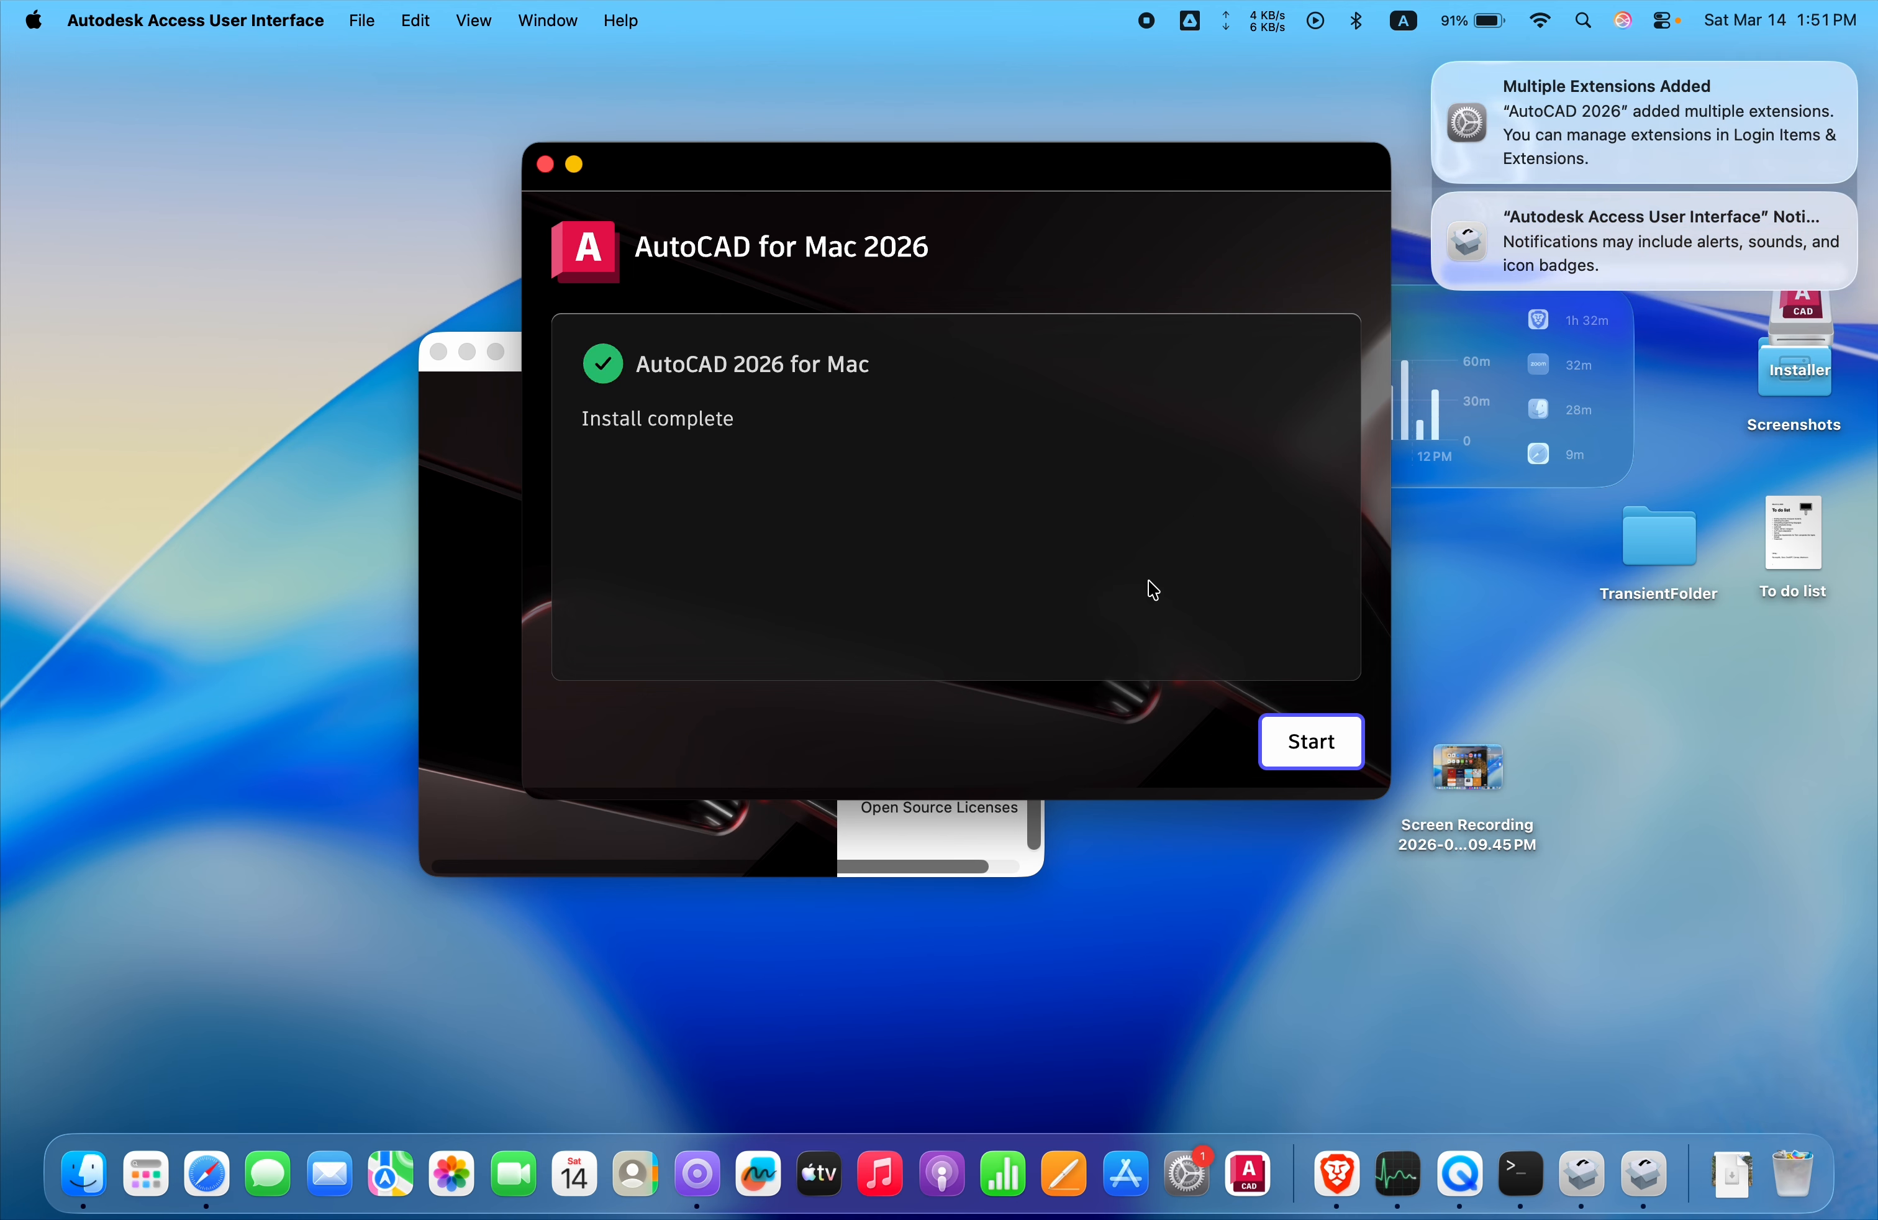
click(1306, 756)
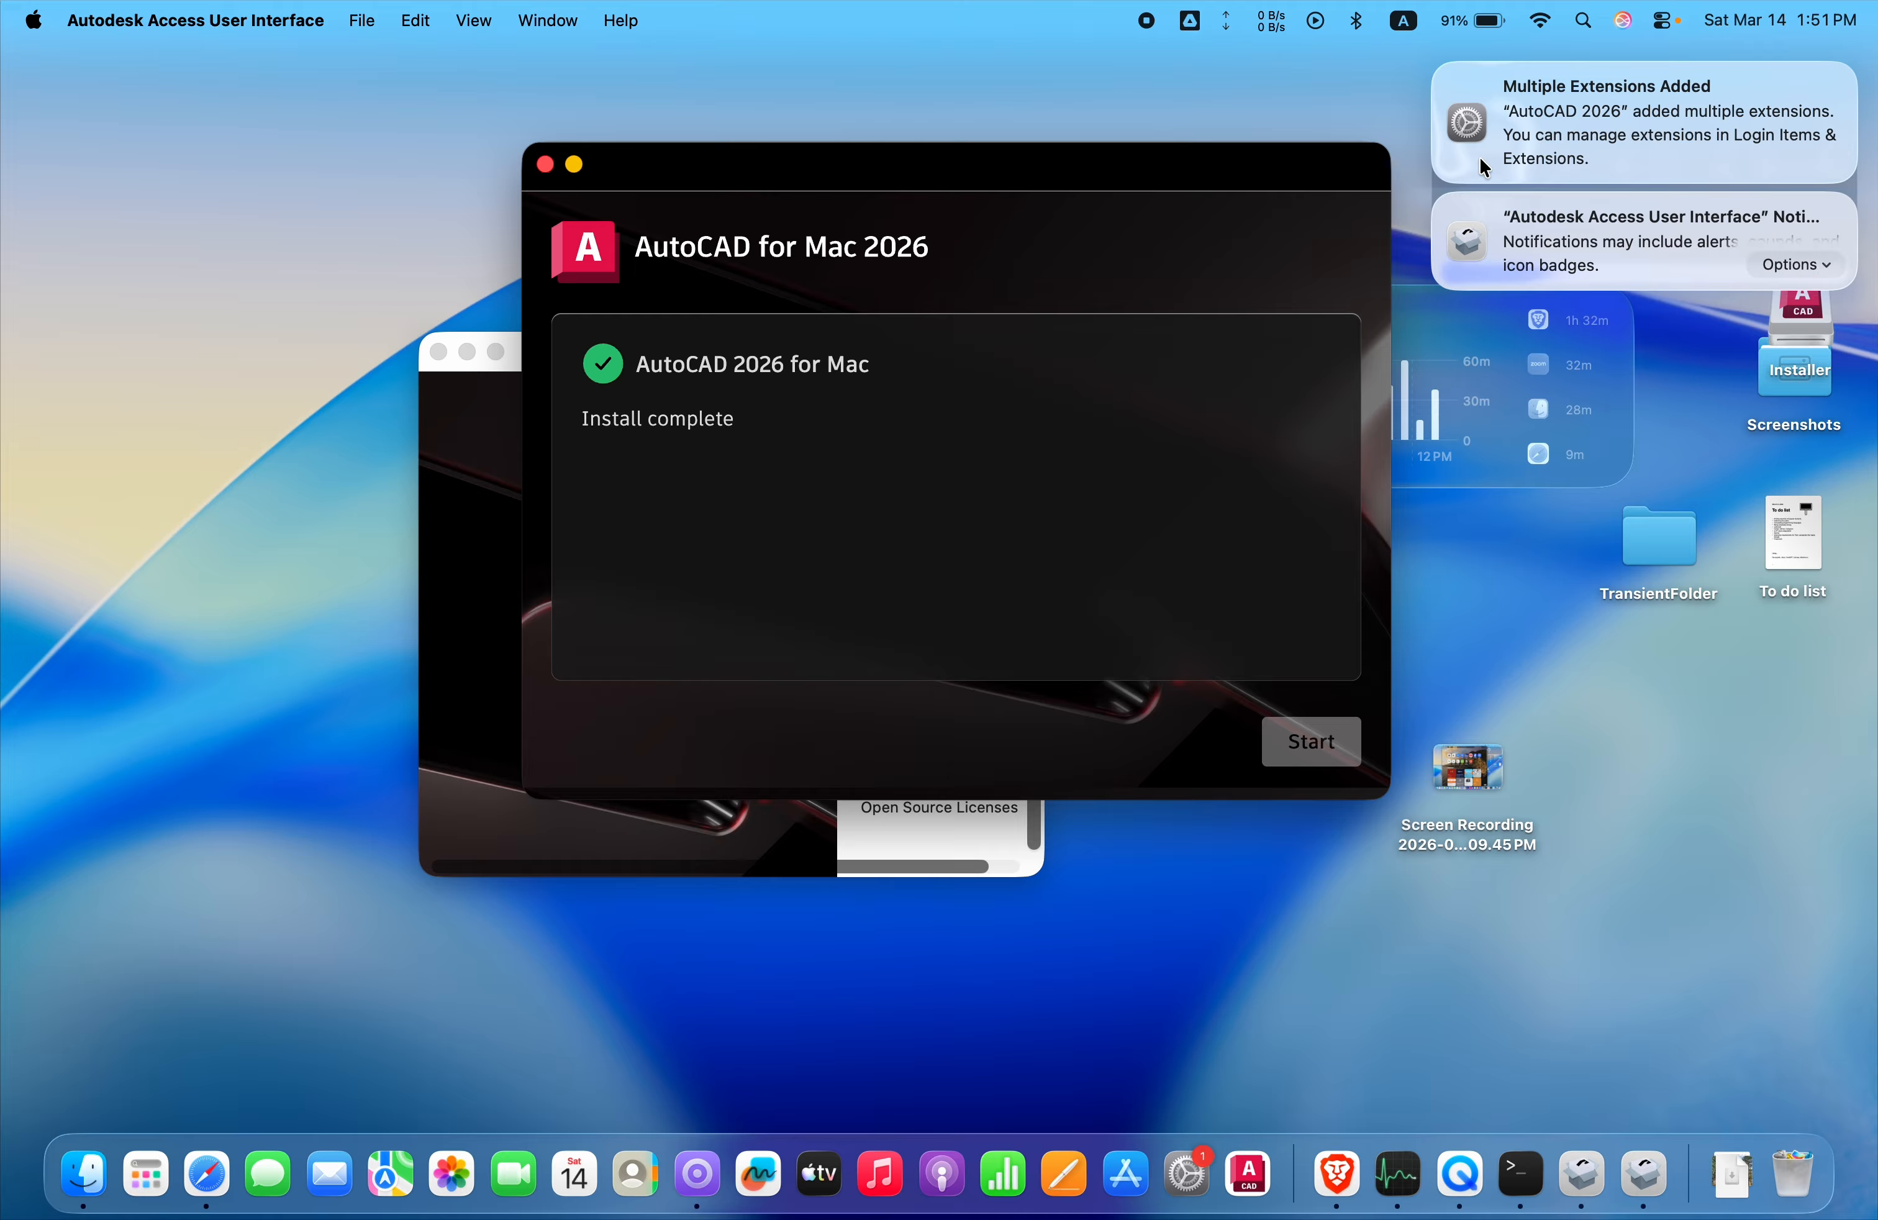
- Dismiss the extensions and Autodesk Access notifications, and minimize the Installer window
mouse_move(1431, 67)
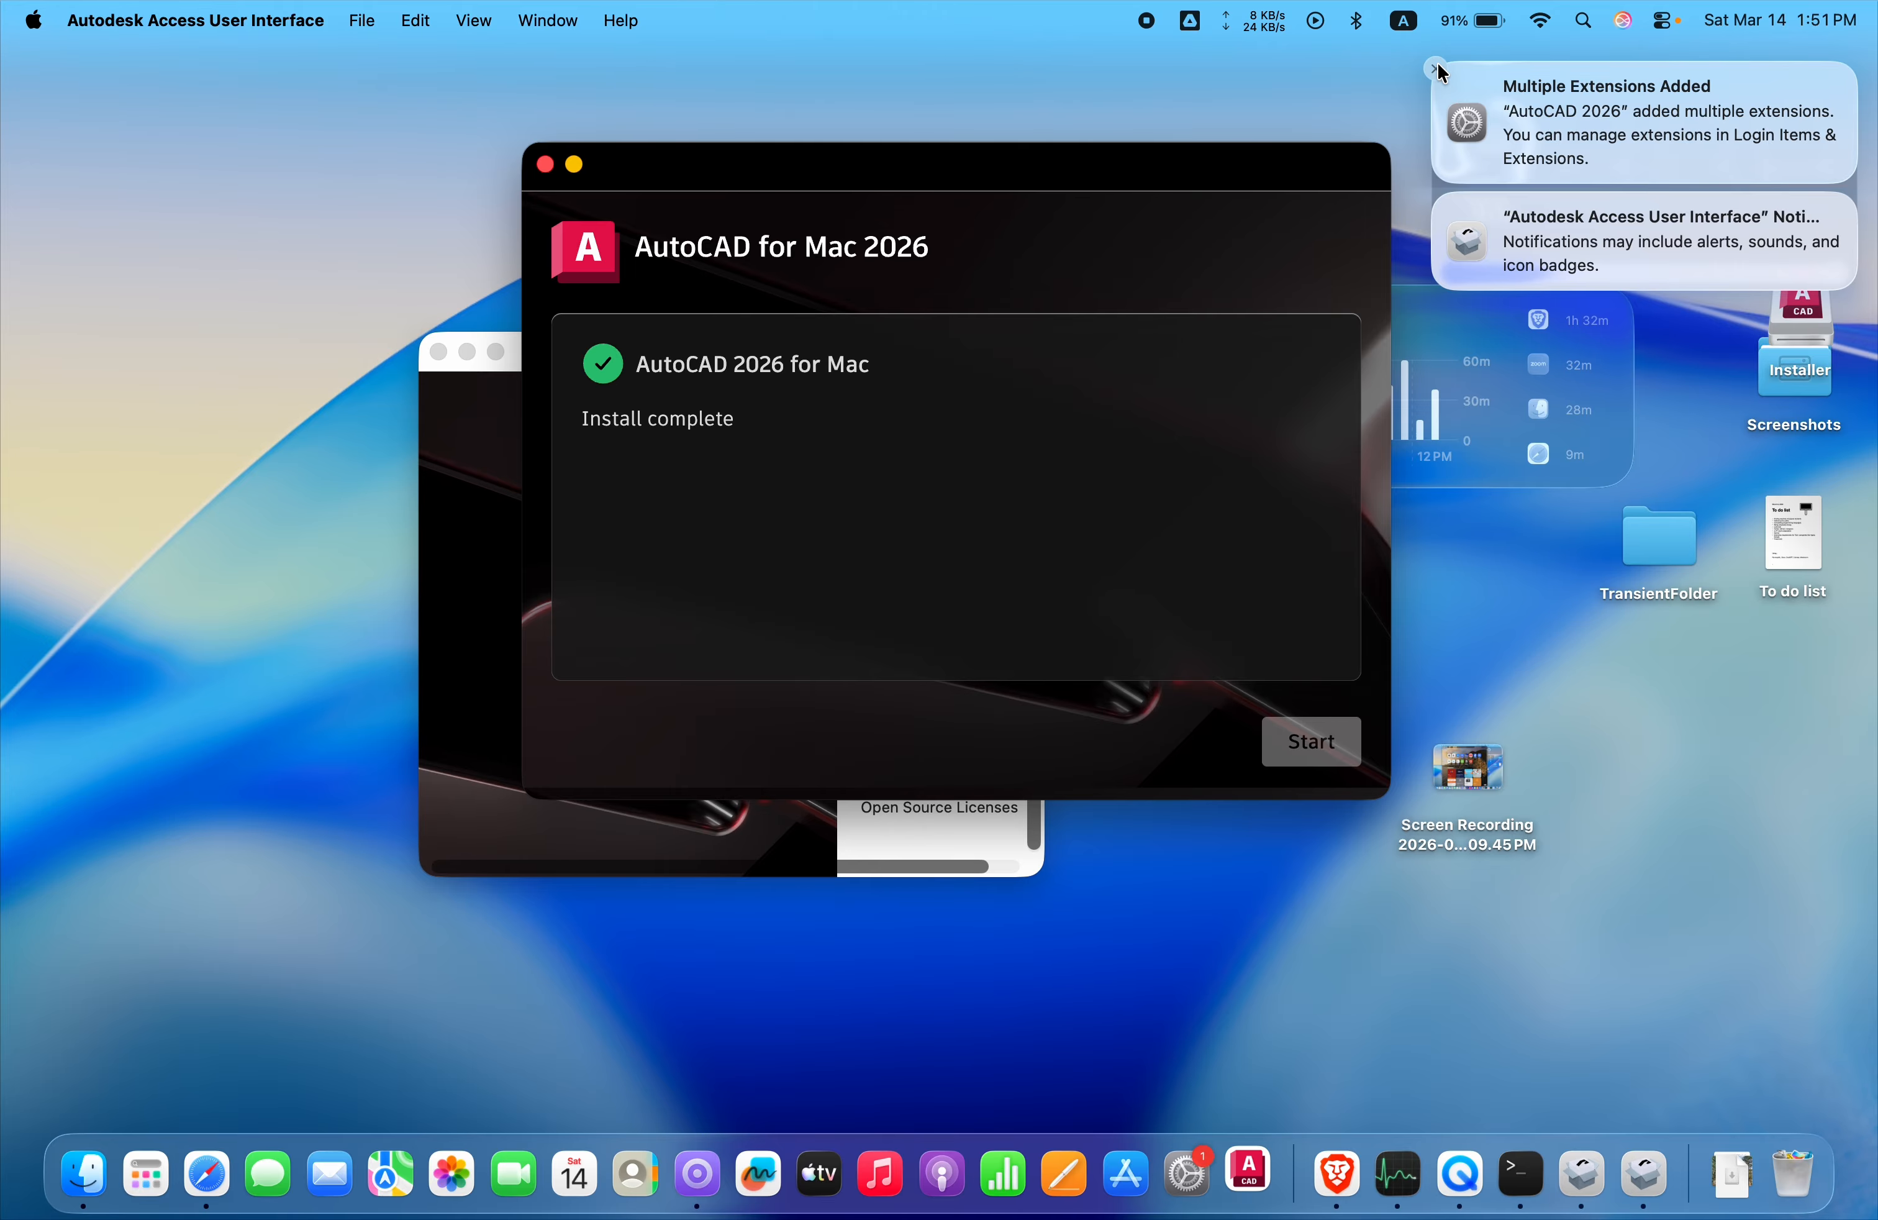
click(1435, 67)
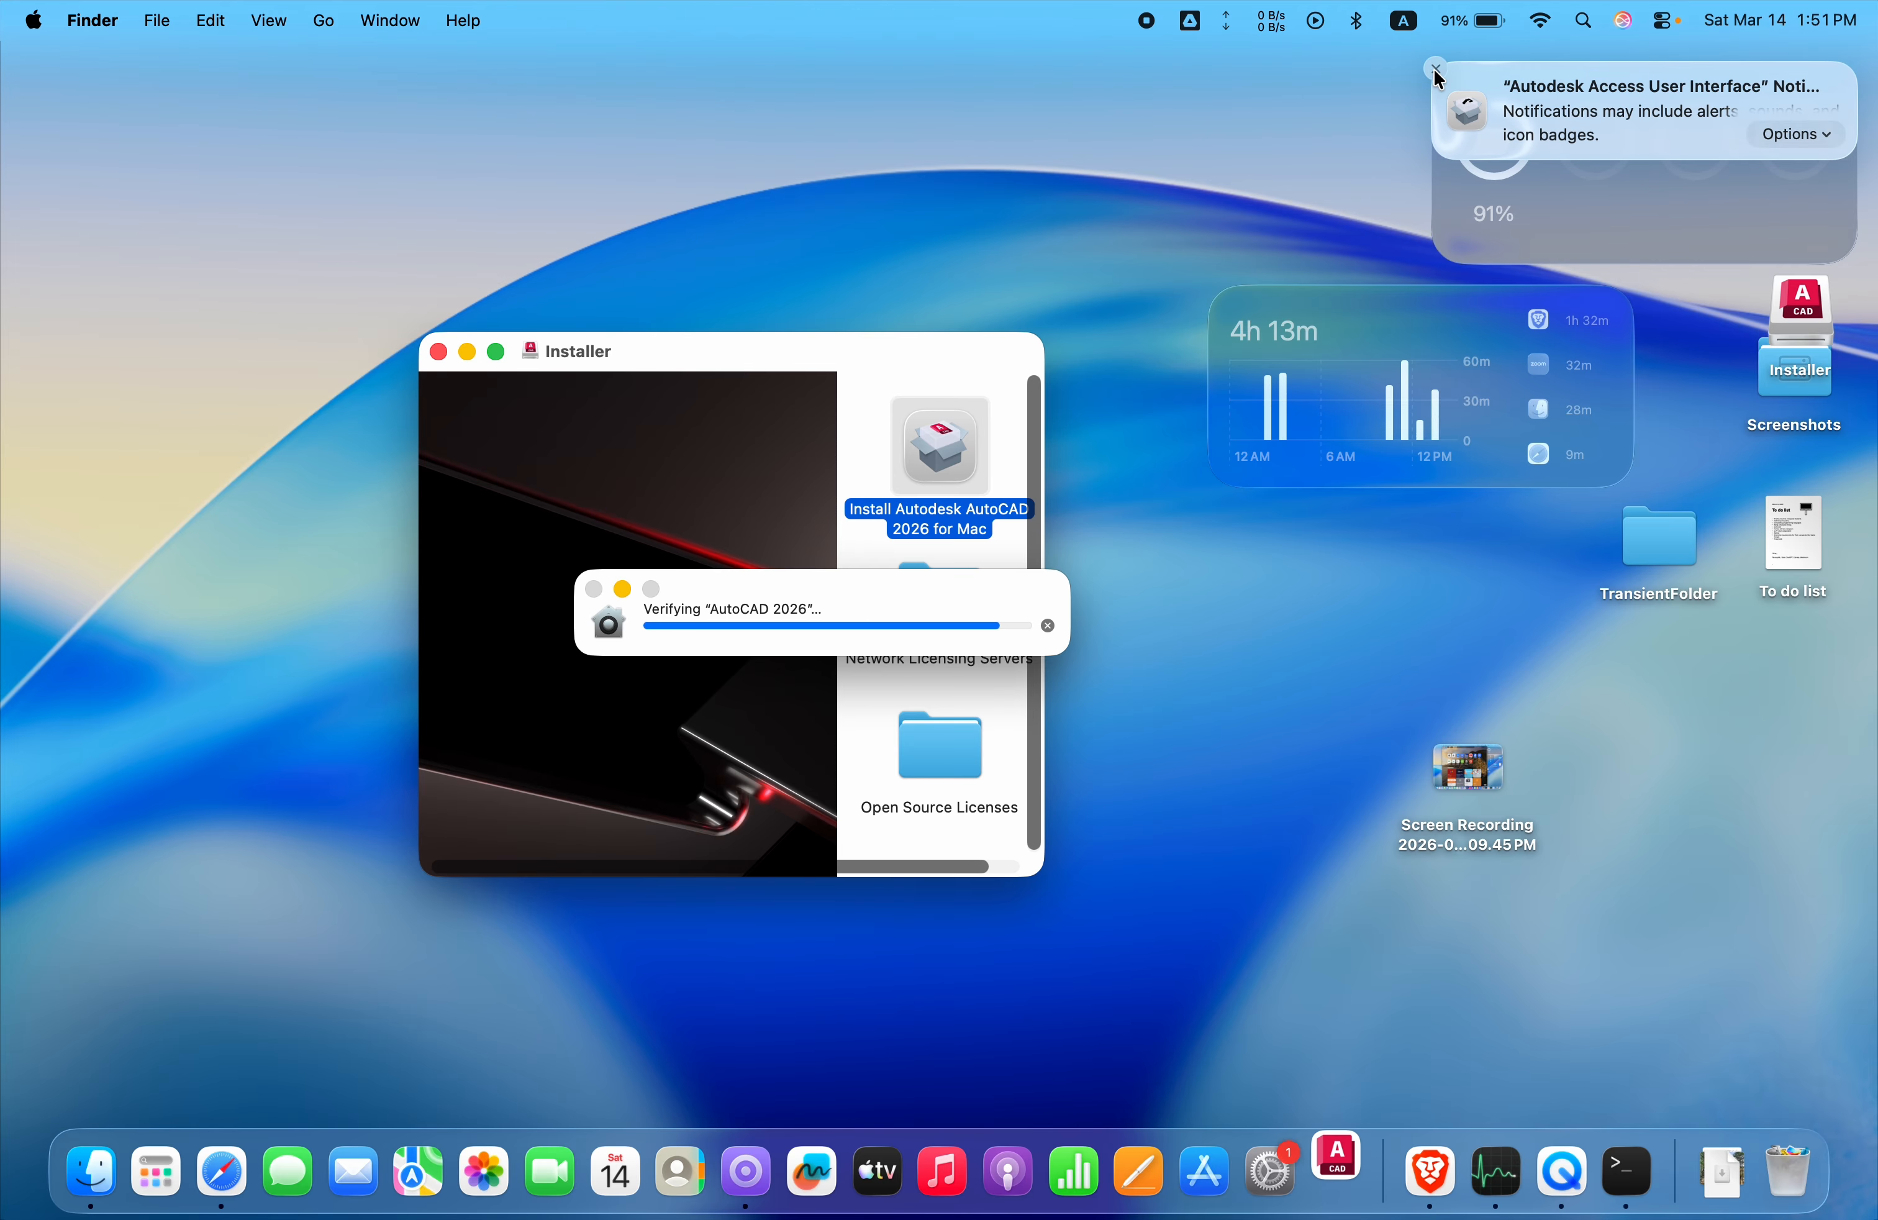
click(1434, 69)
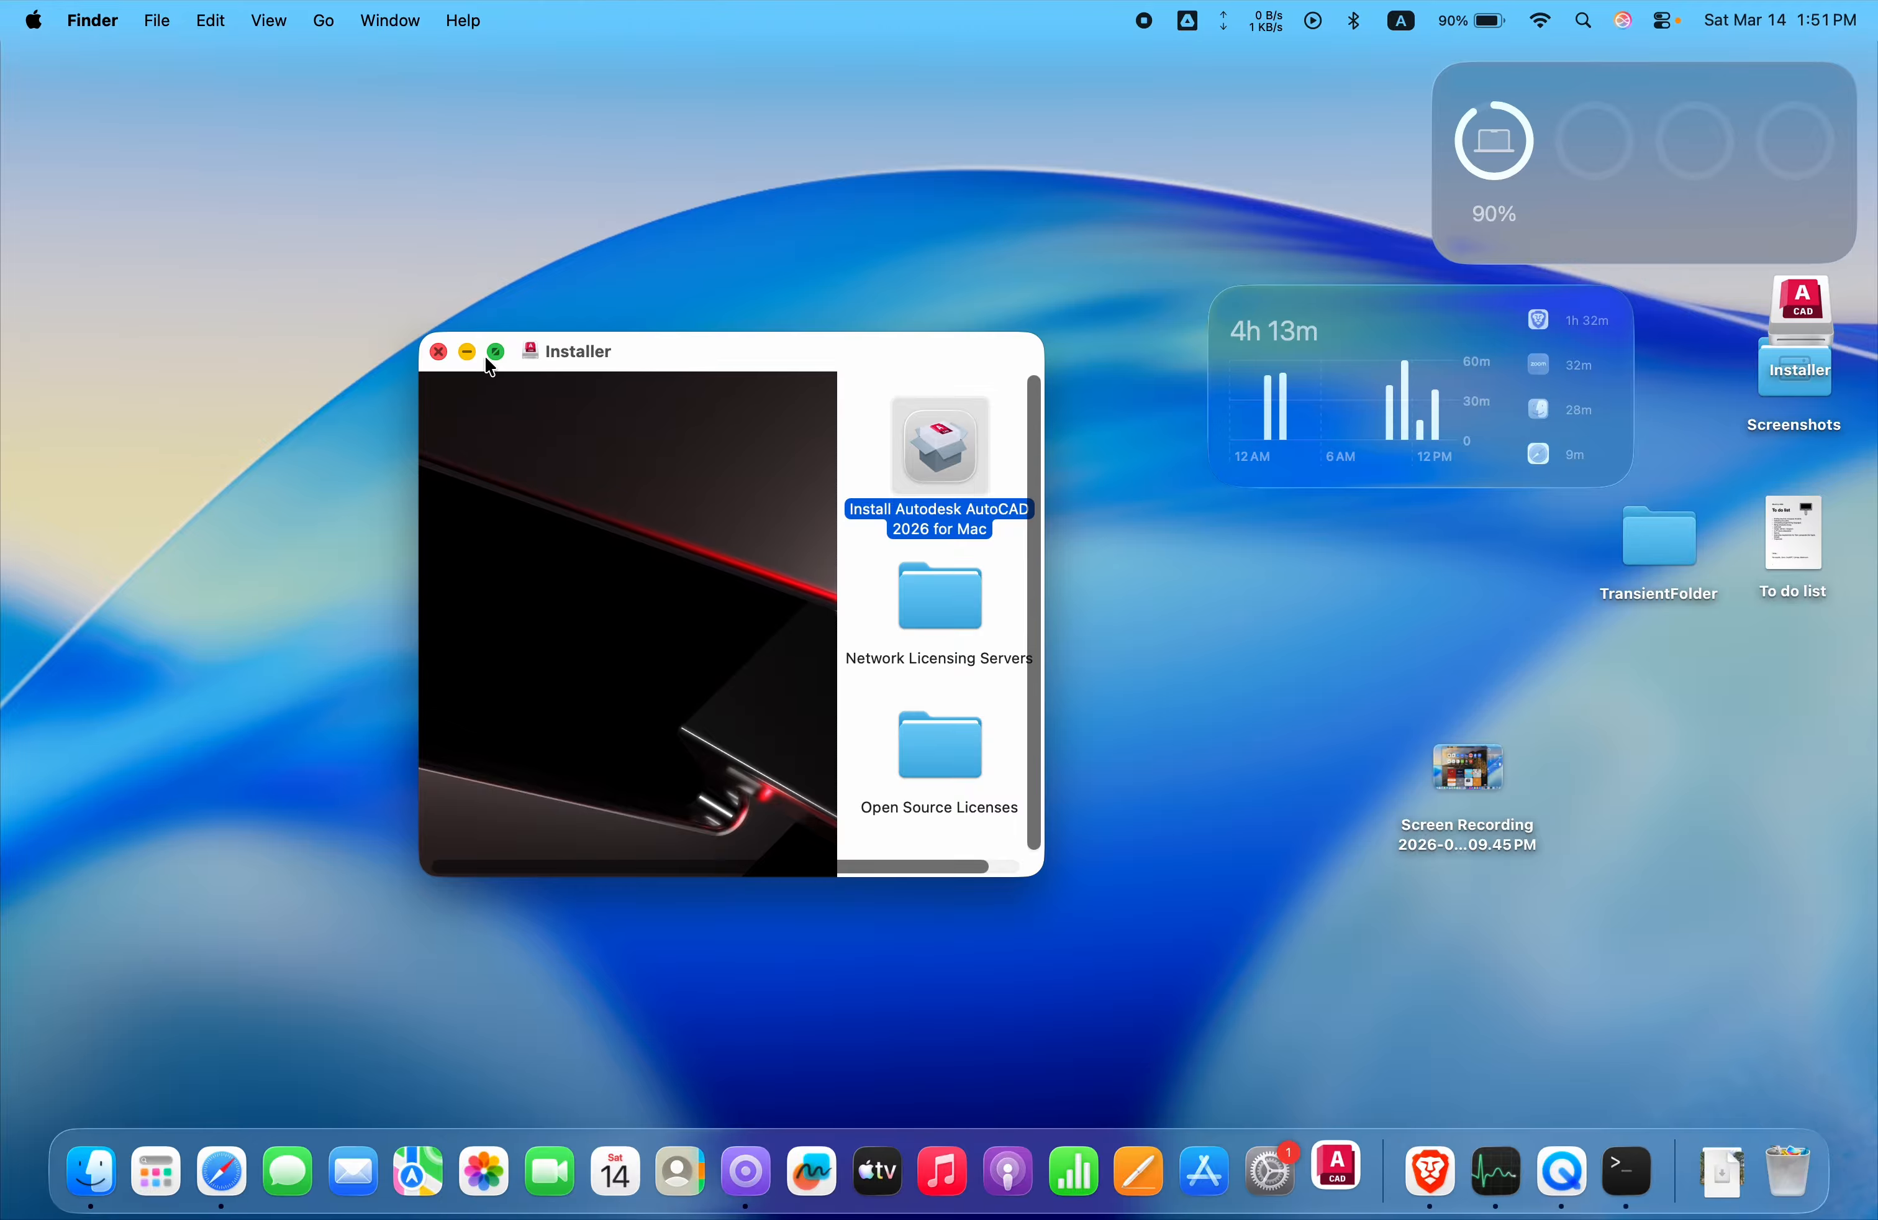
click(467, 351)
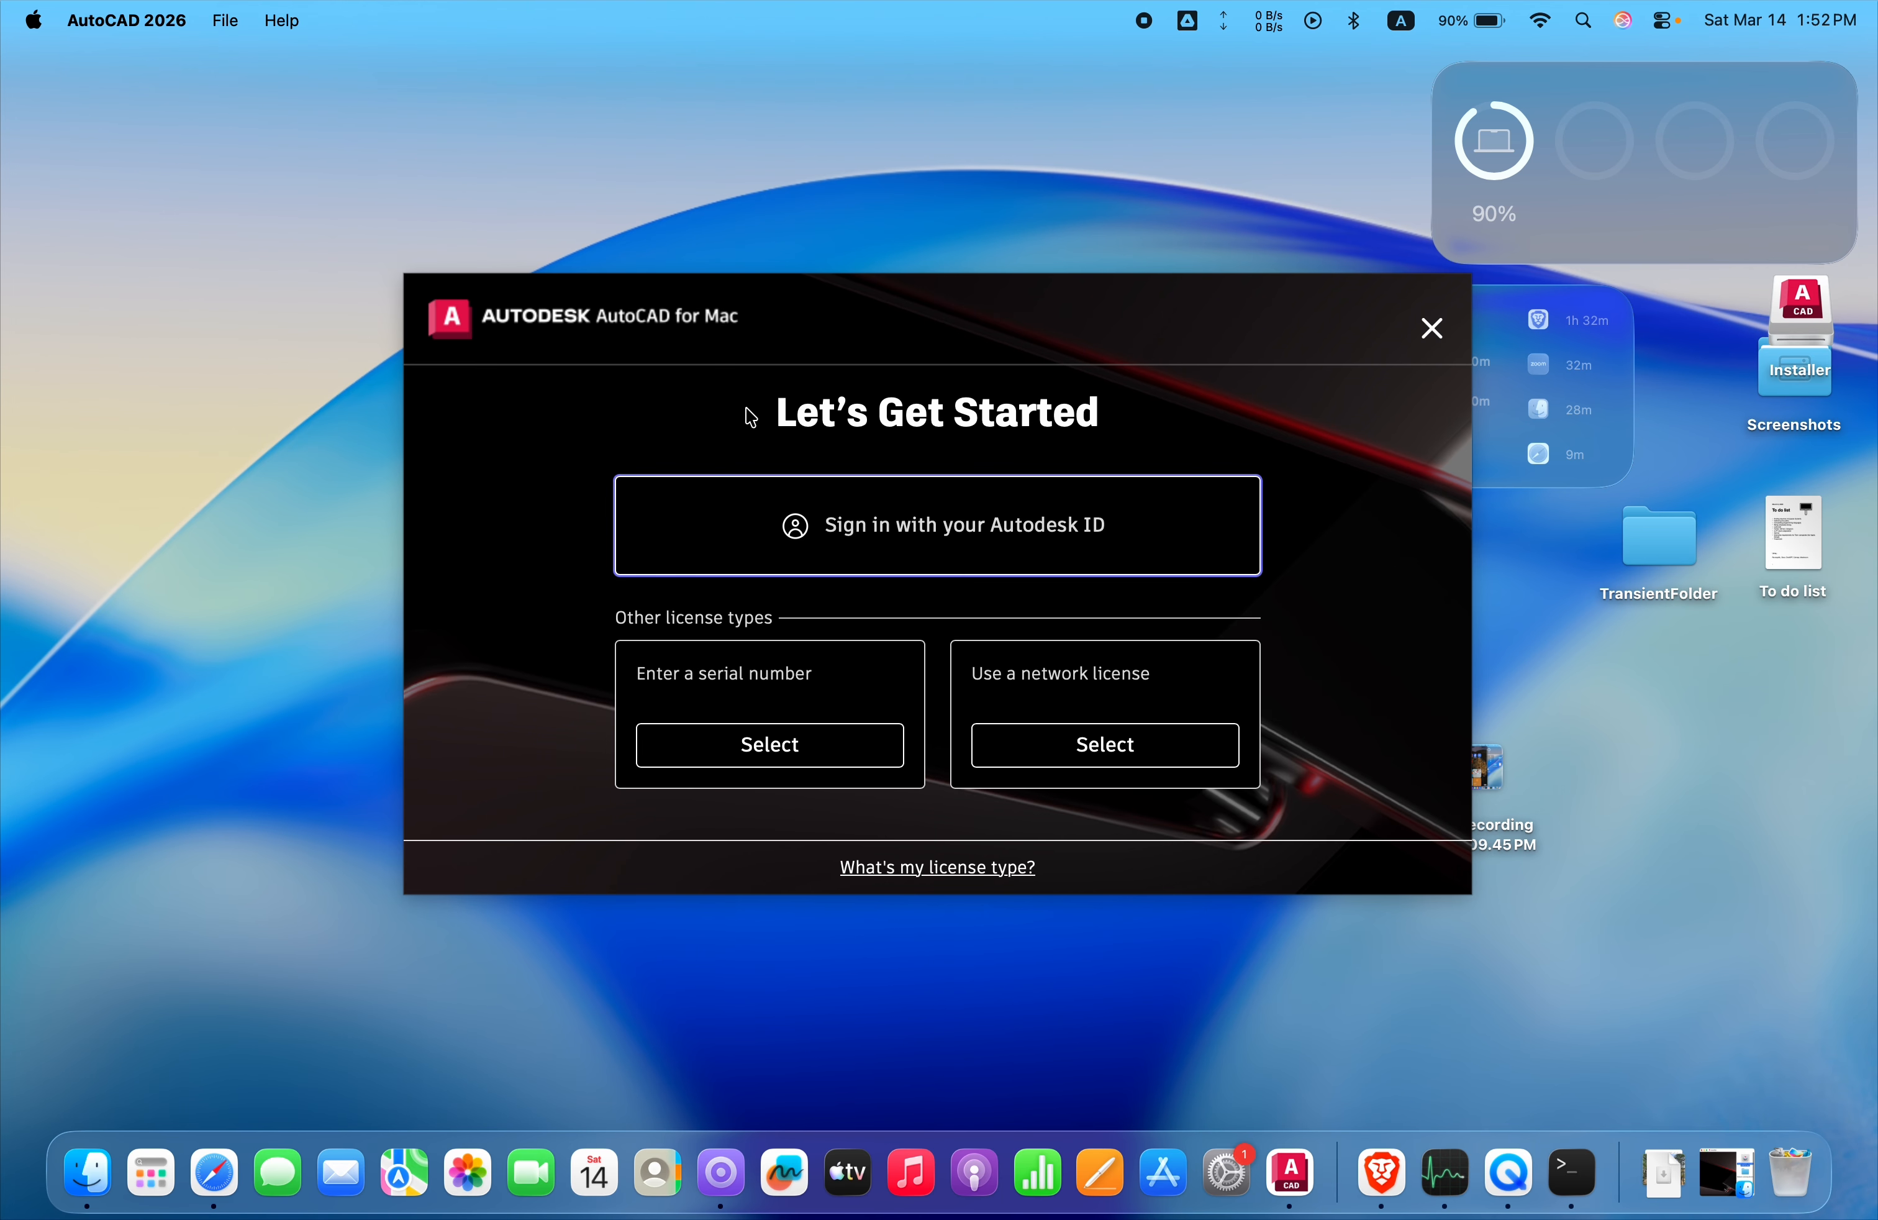
- Choose to sign in with an Autodesk ID and submit the account's e-mail address in the browser
click(898, 523)
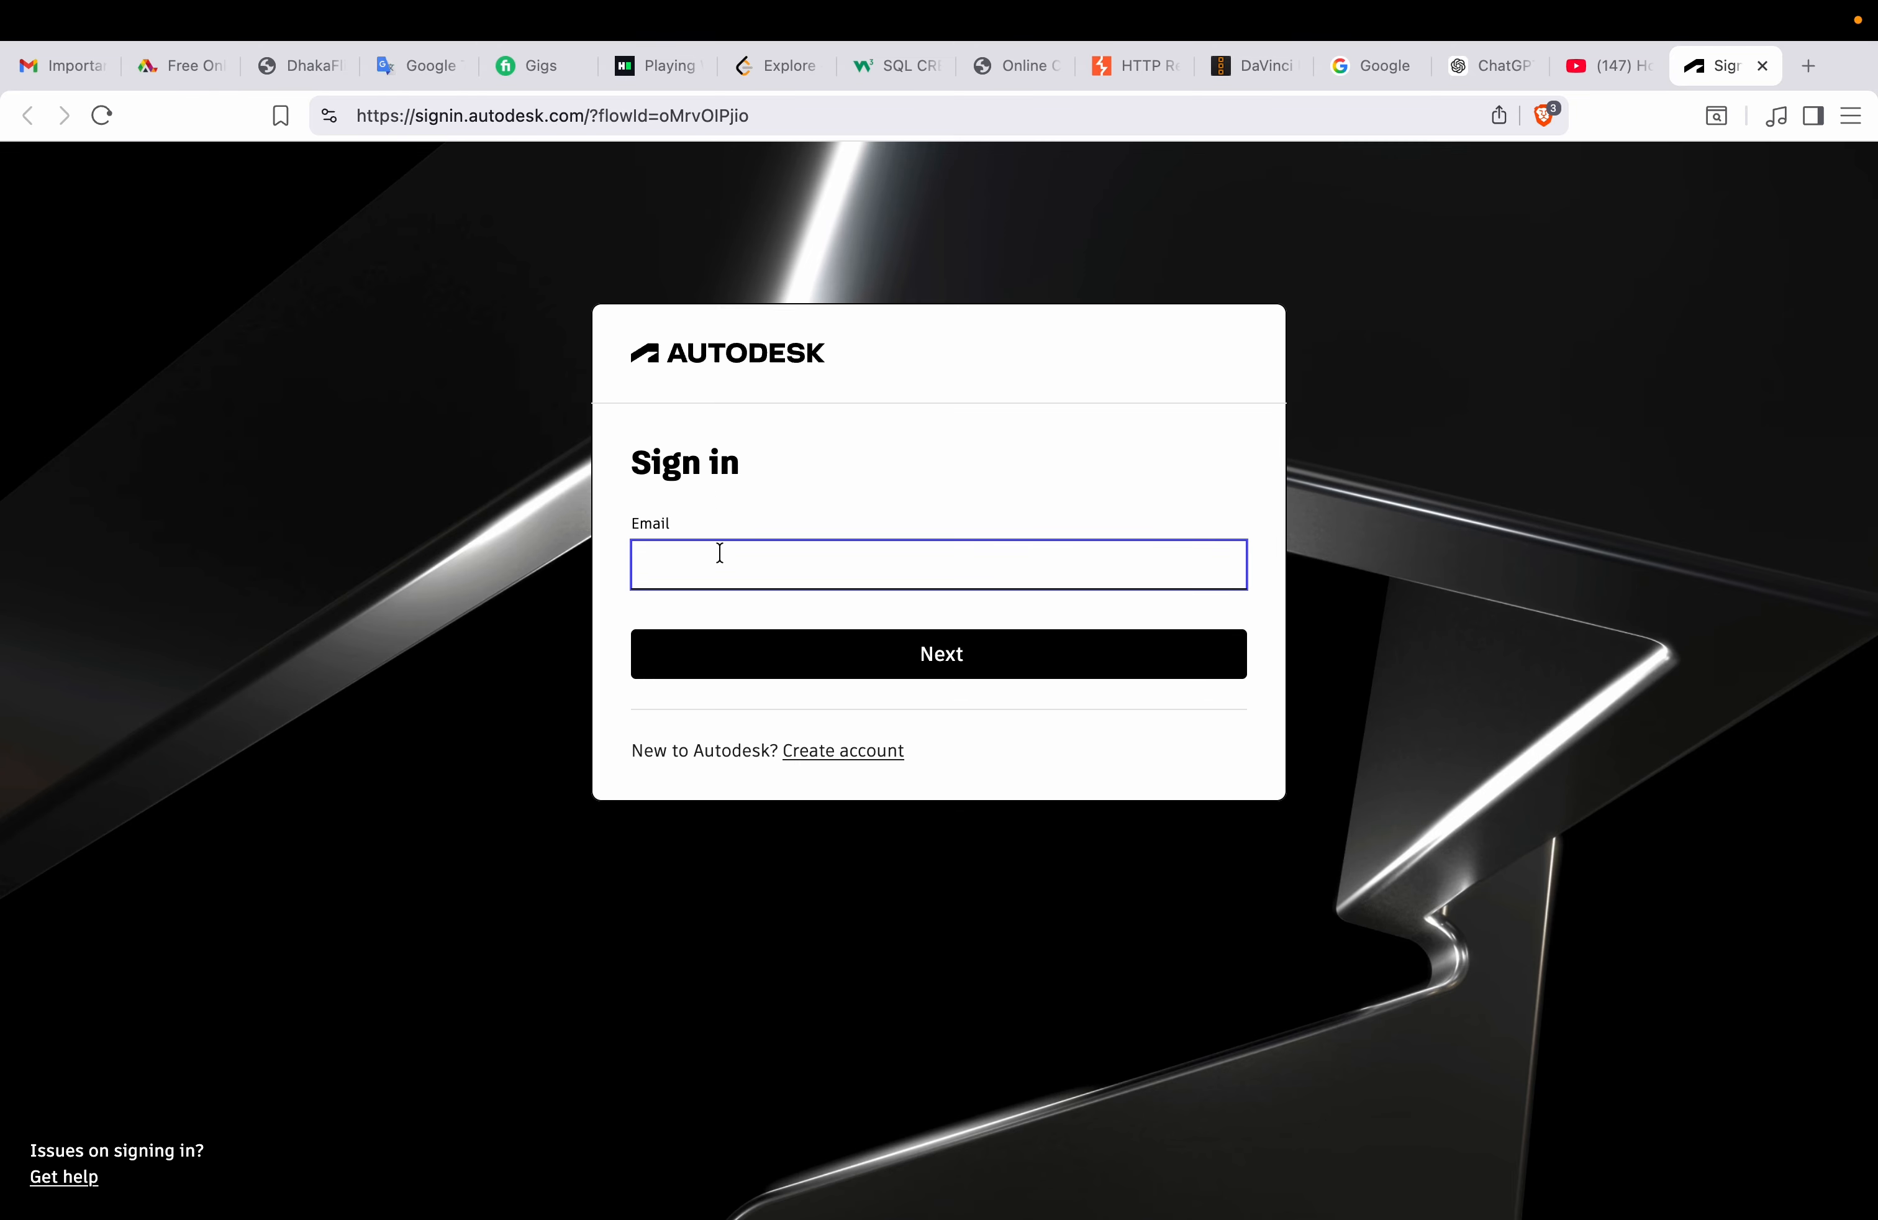
click(706, 562)
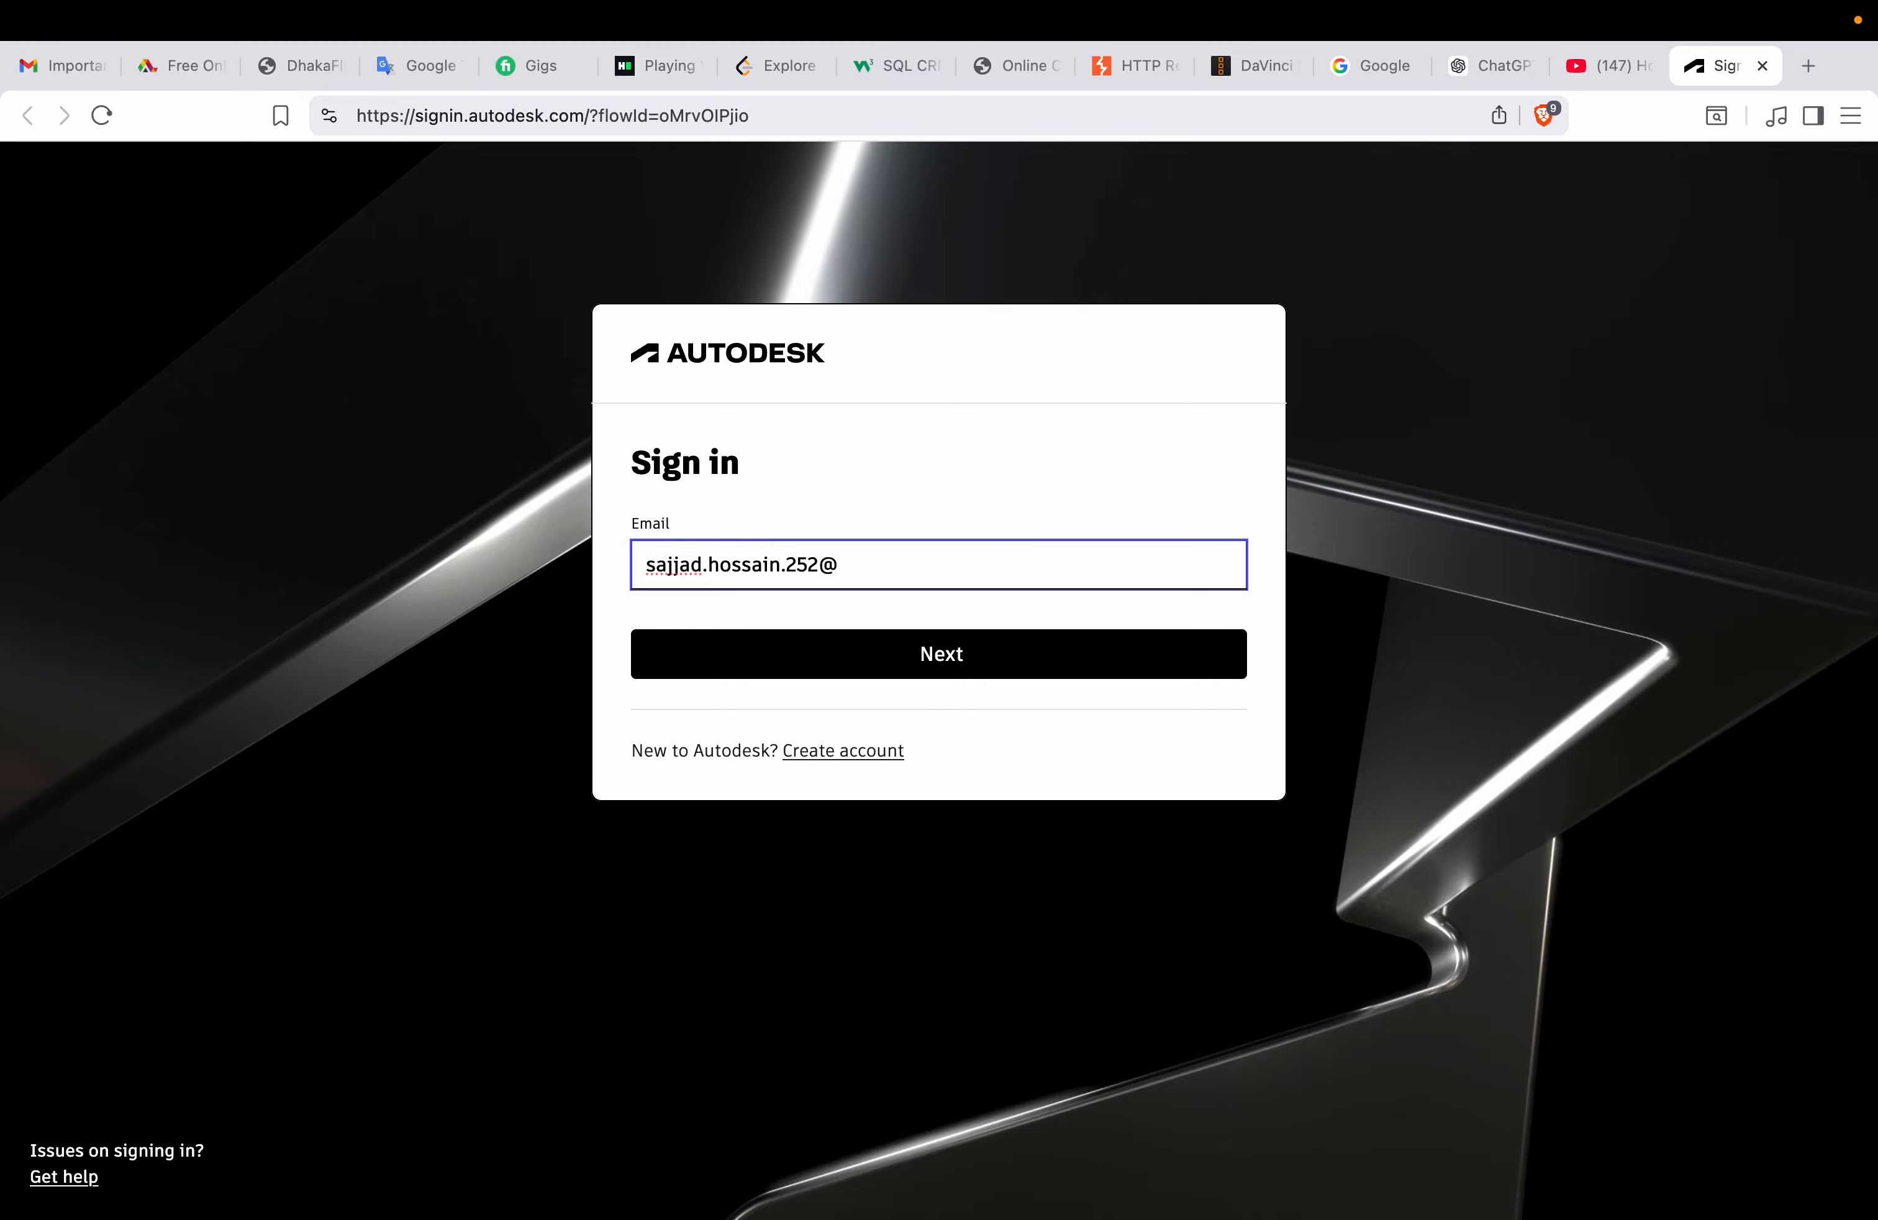
key(Return)
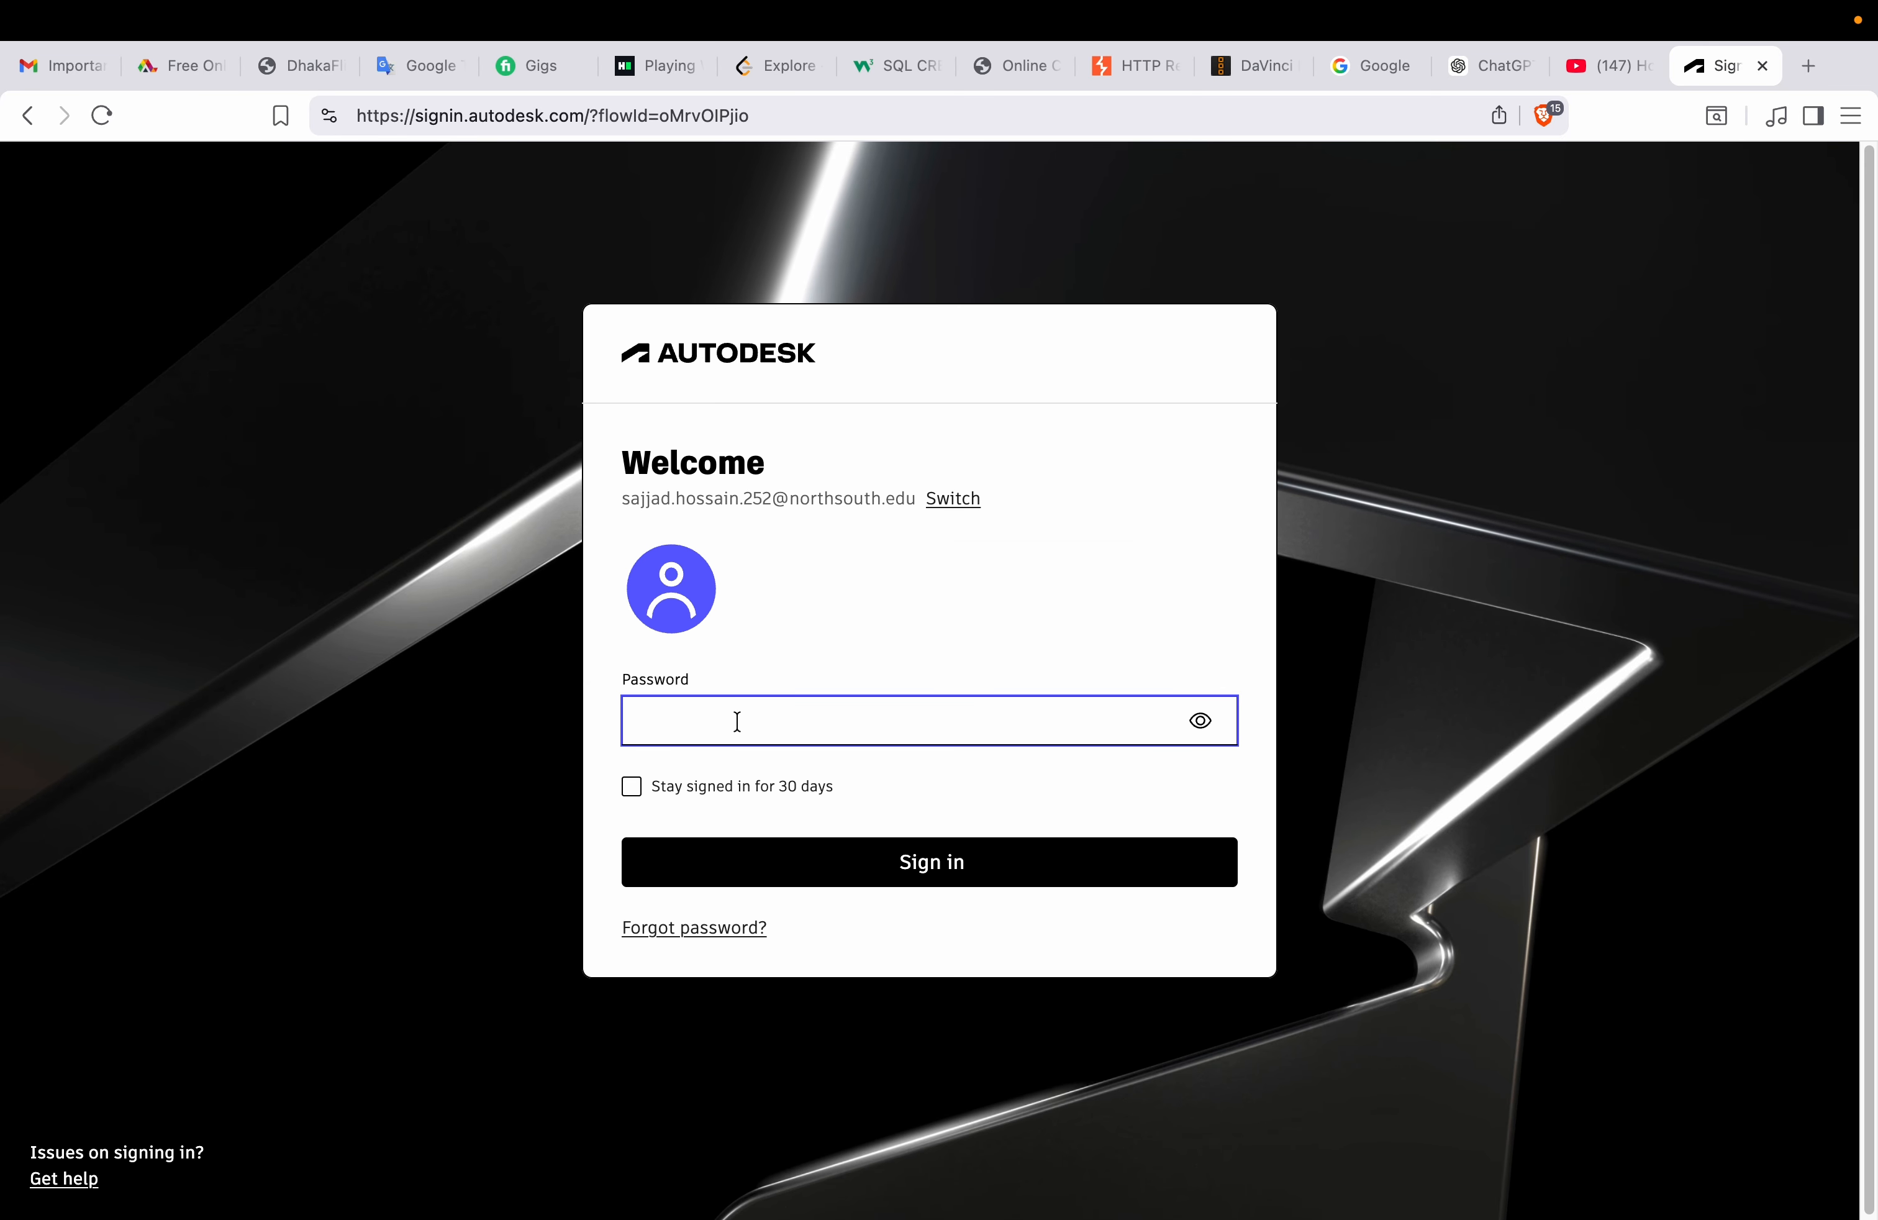
- Fill in the saved Autodesk account password and sign in
click(694, 722)
click(841, 812)
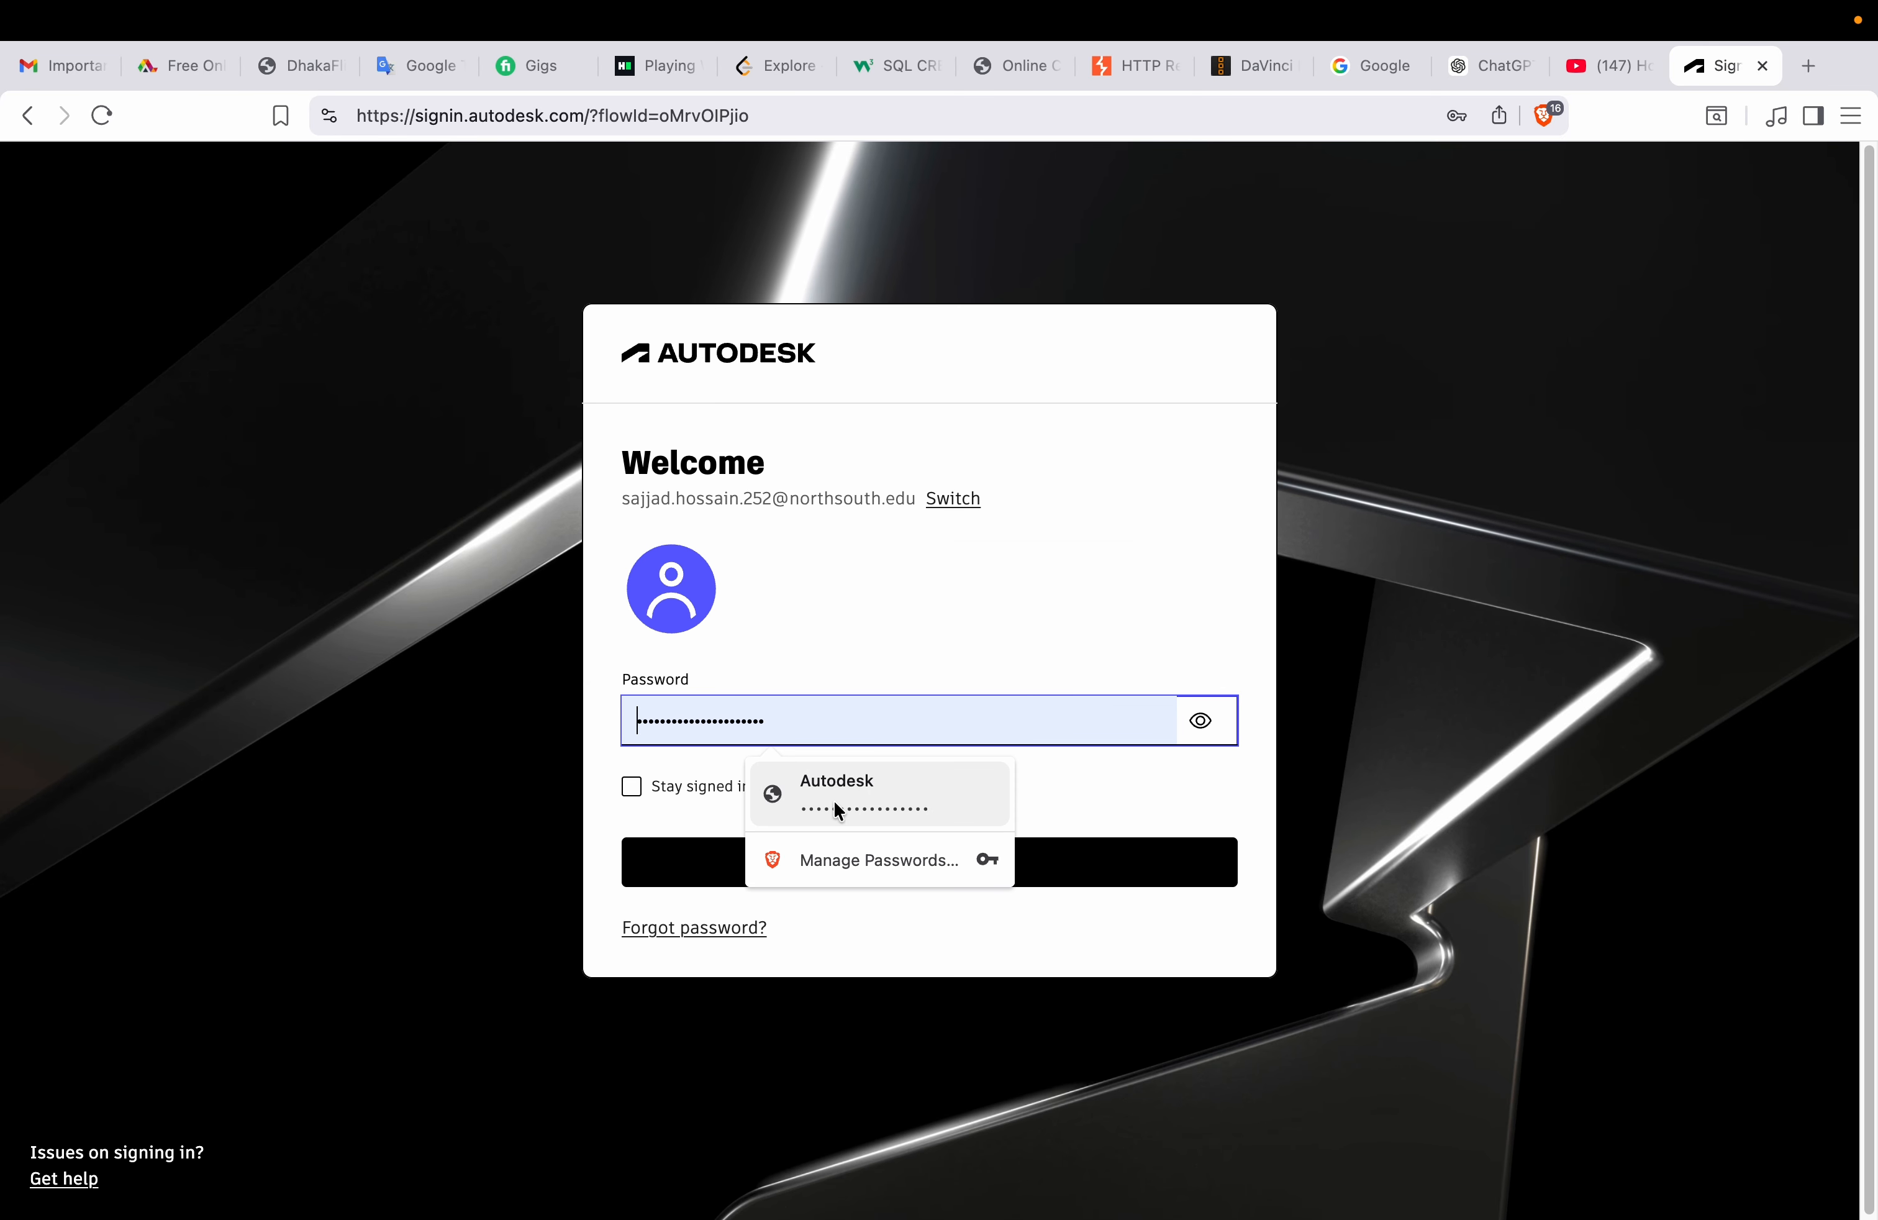
click(837, 808)
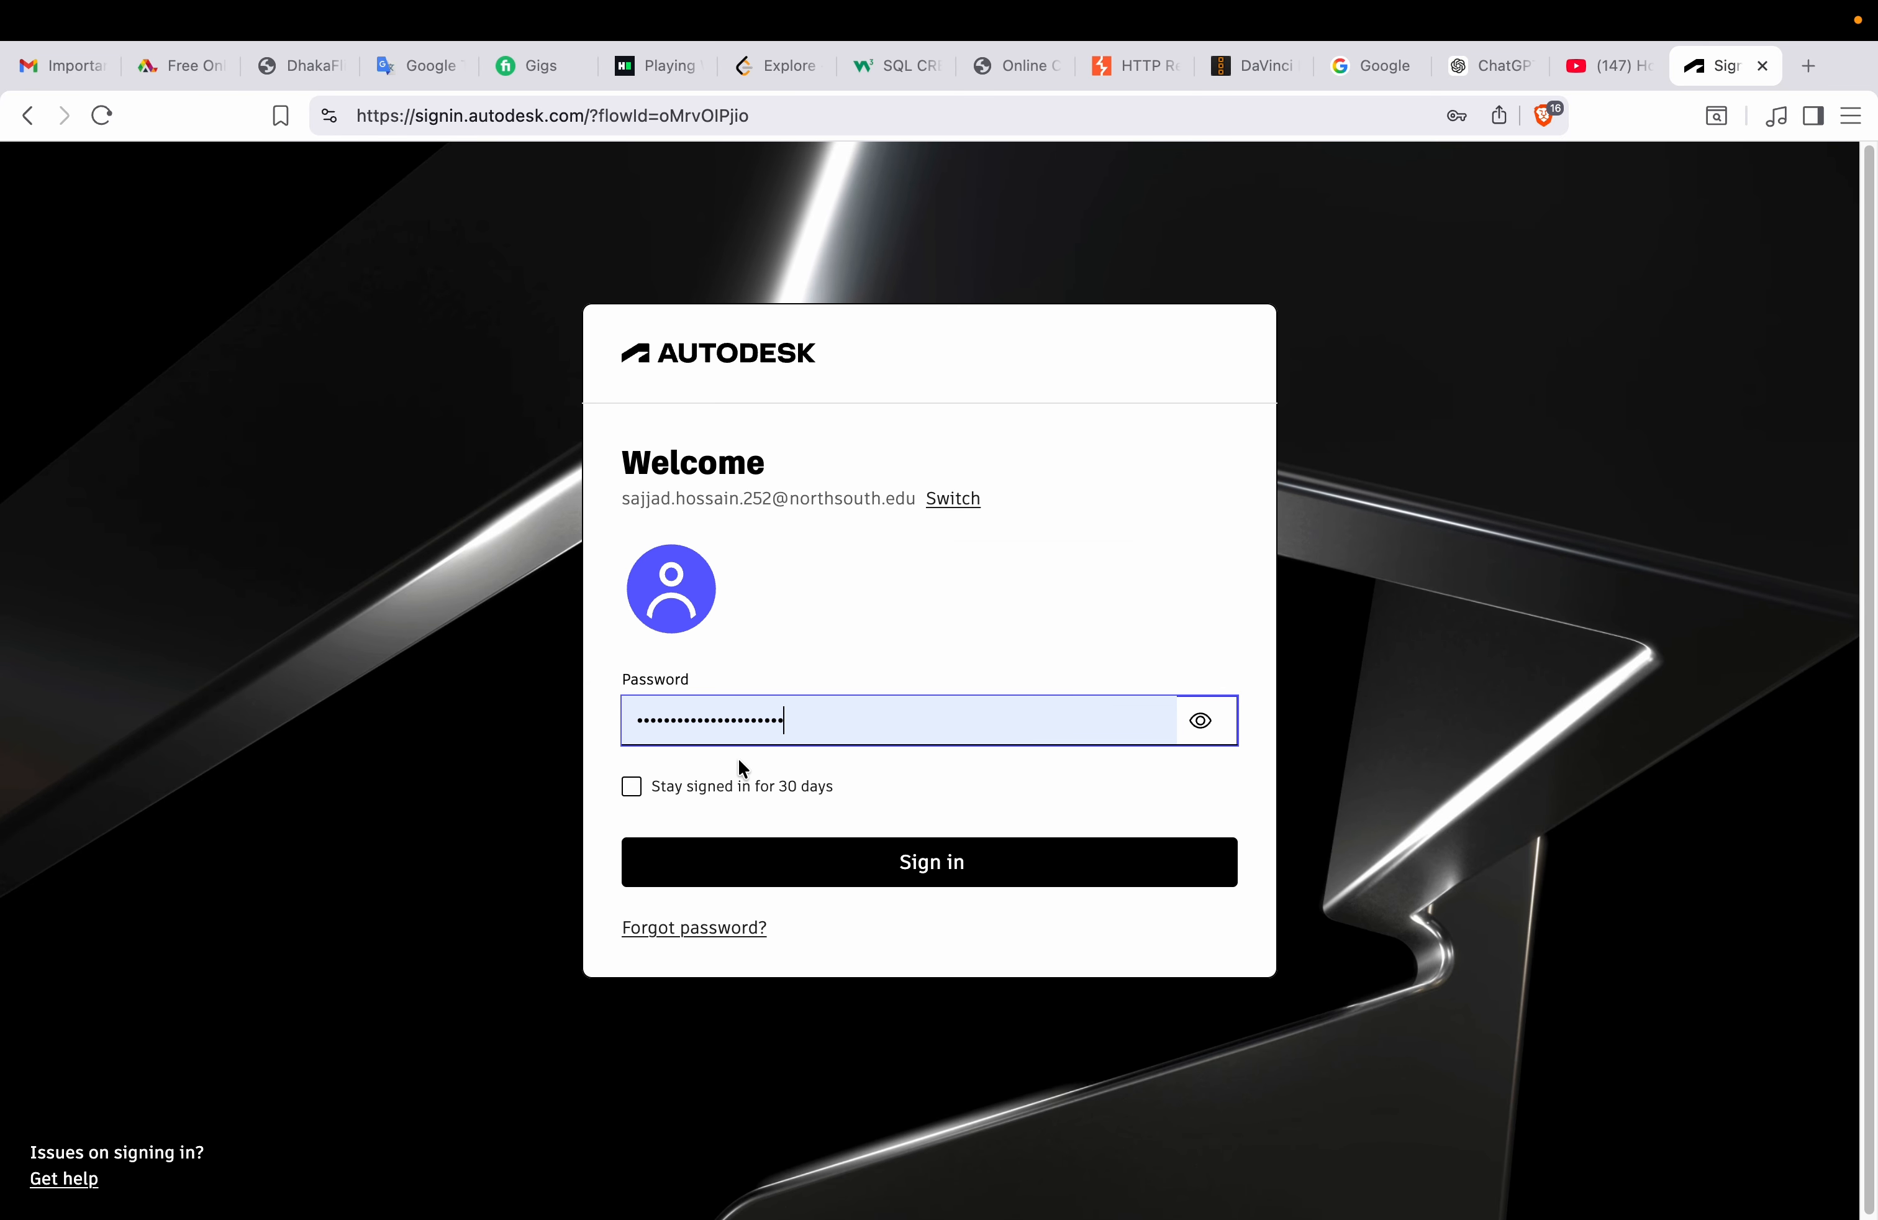
click(820, 851)
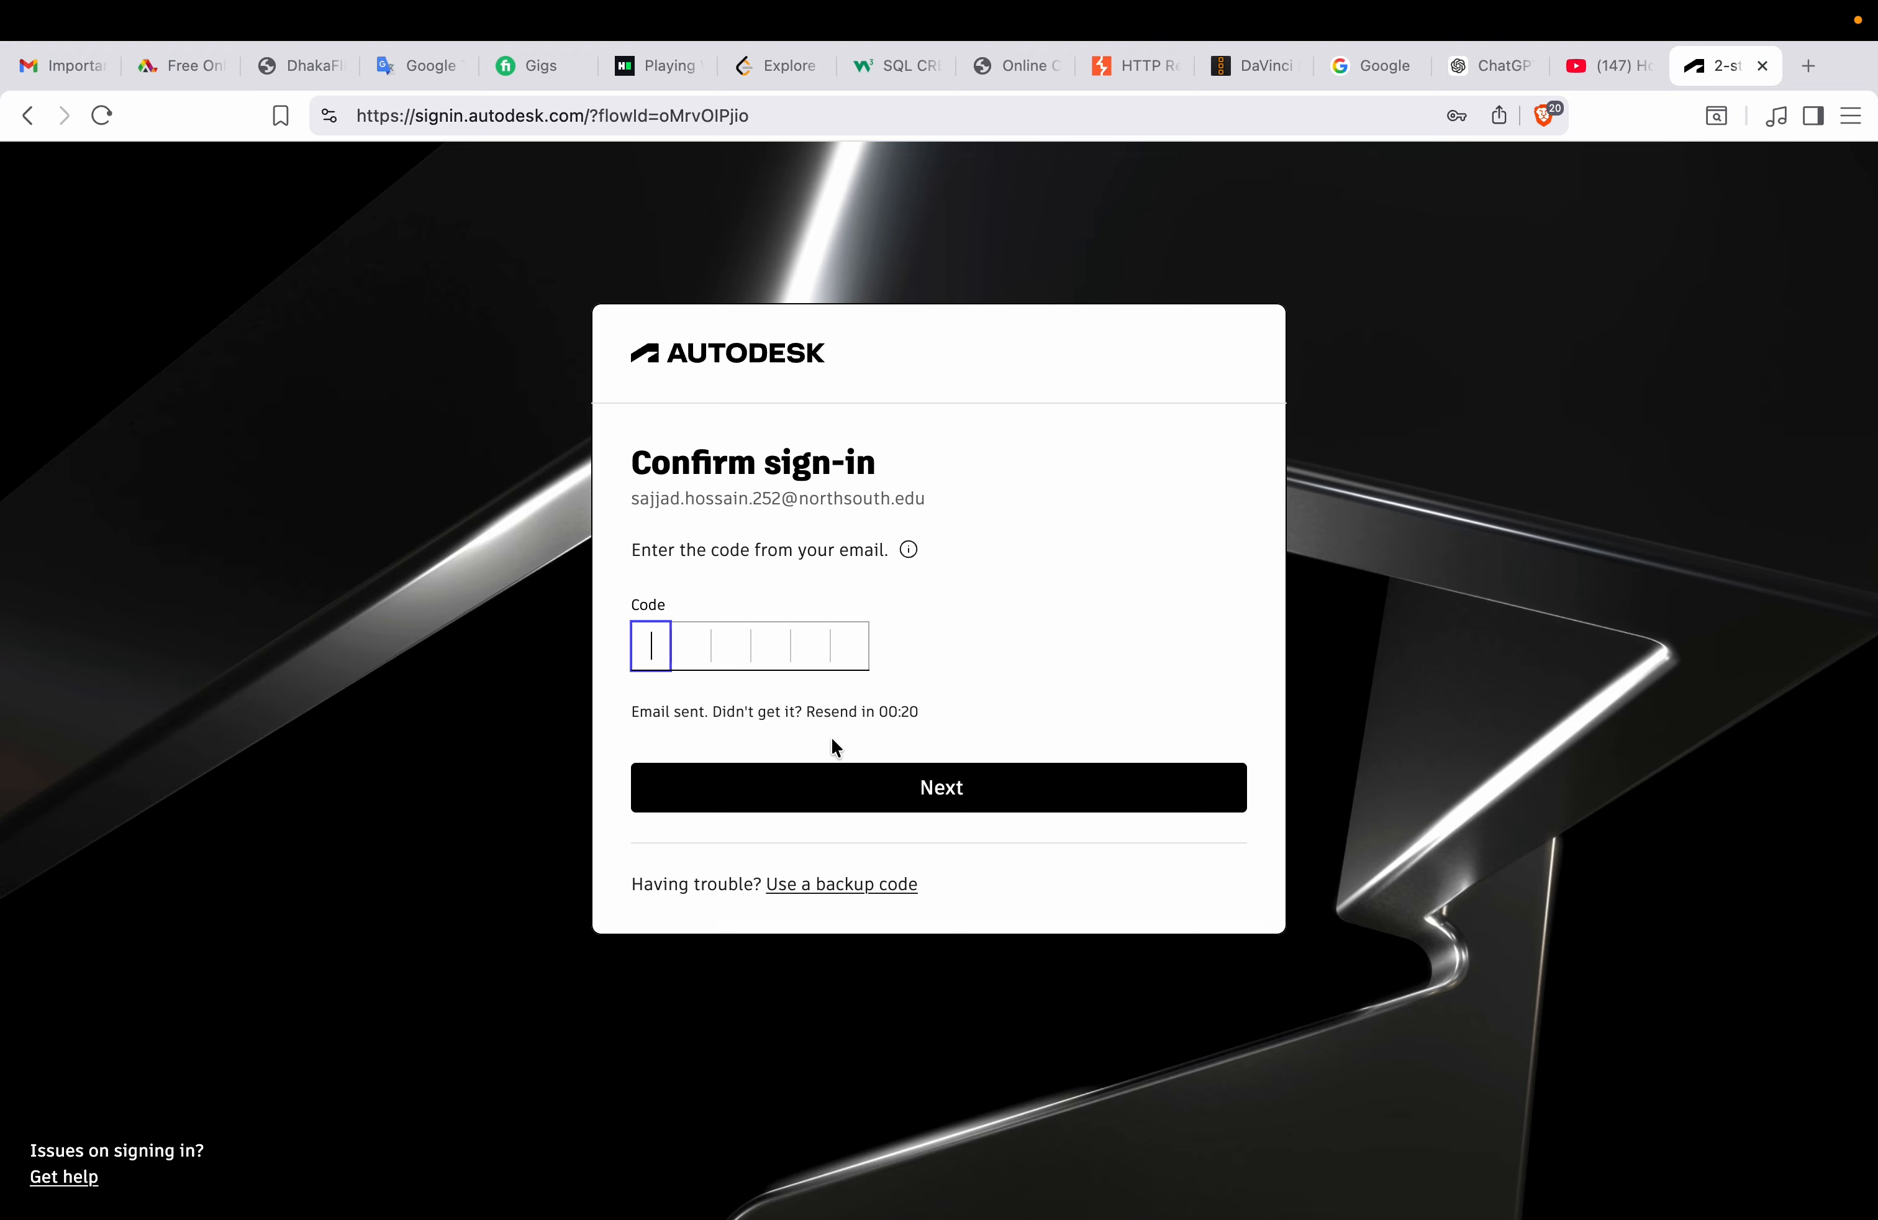
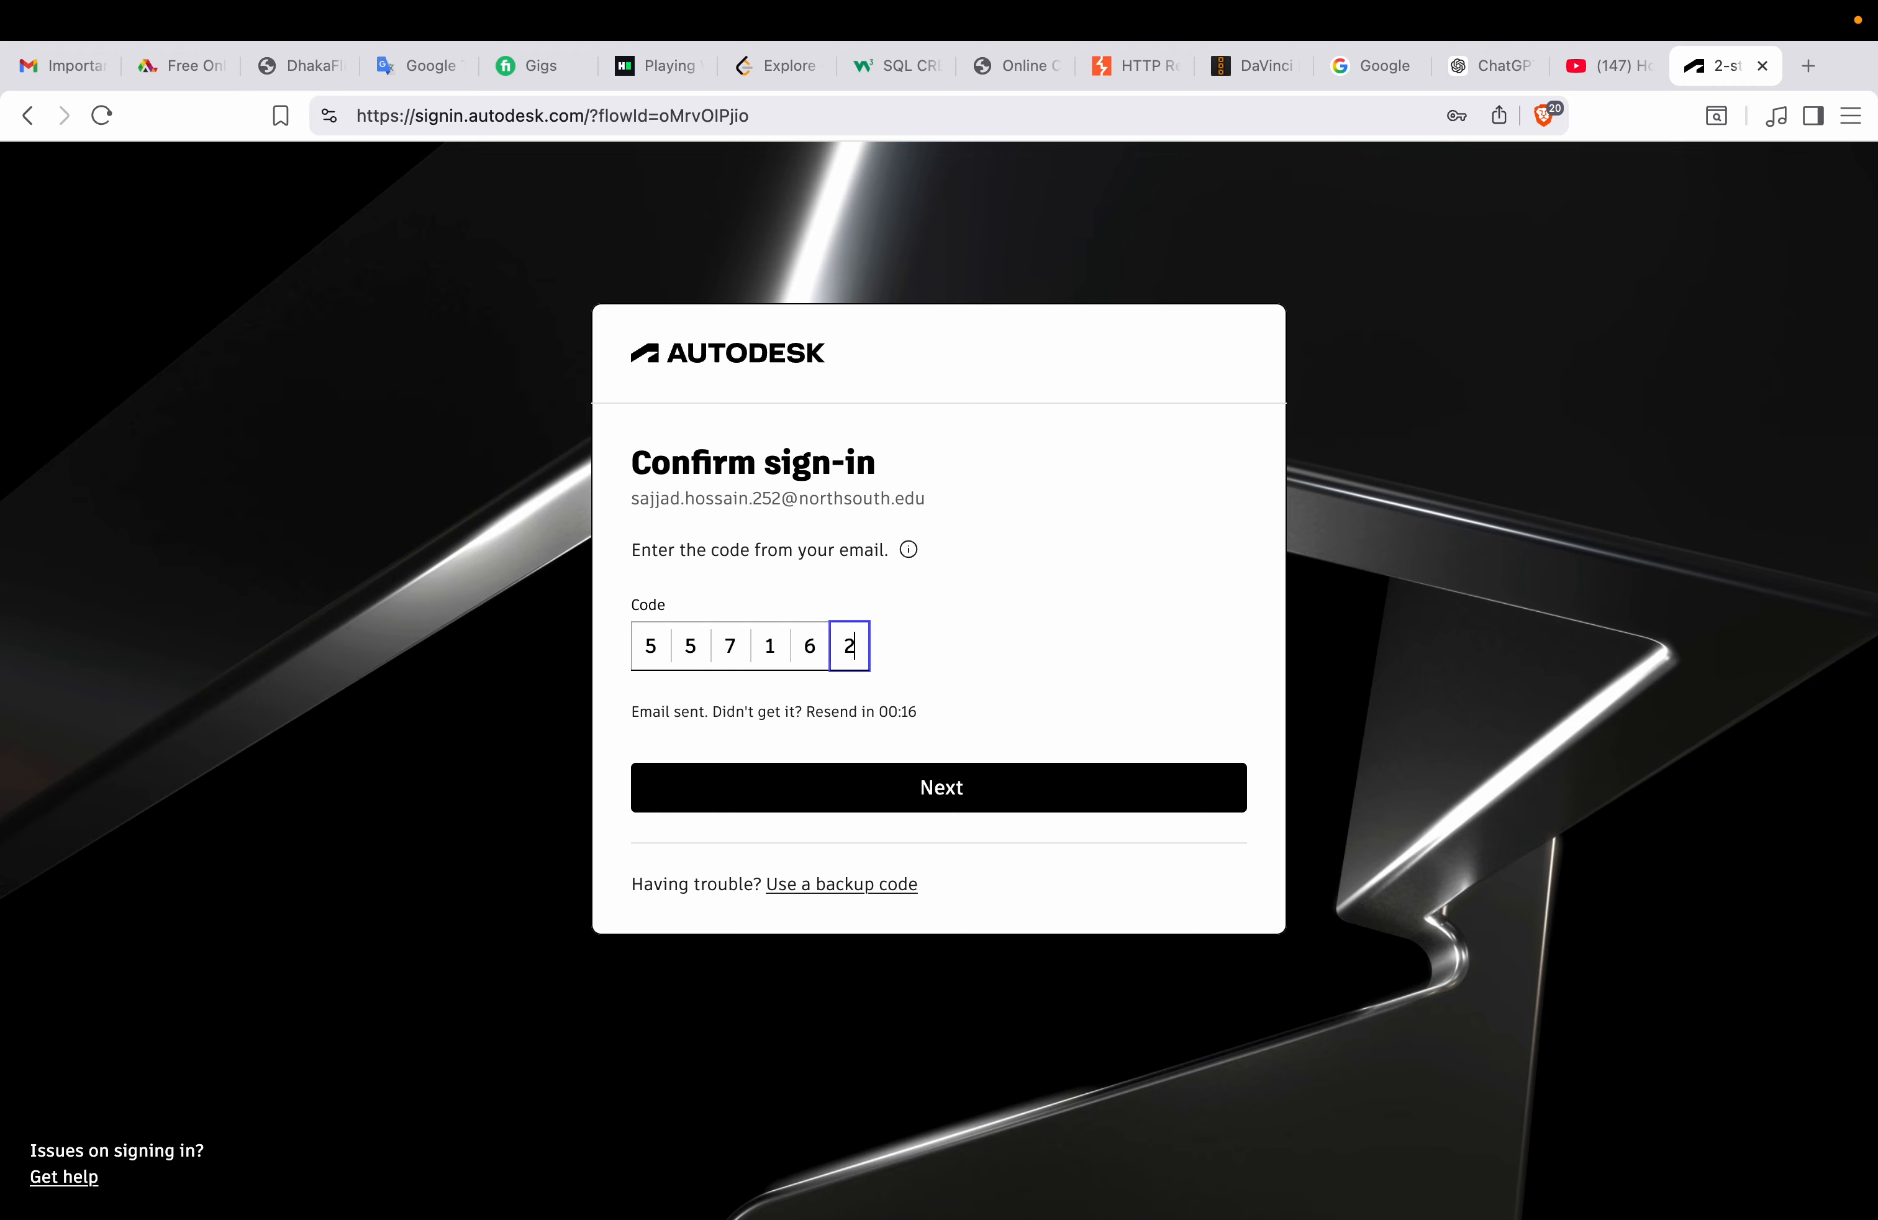
- Enter the emailed verification code to confirm the sign-in, and choose not to trust this device
key(Return)
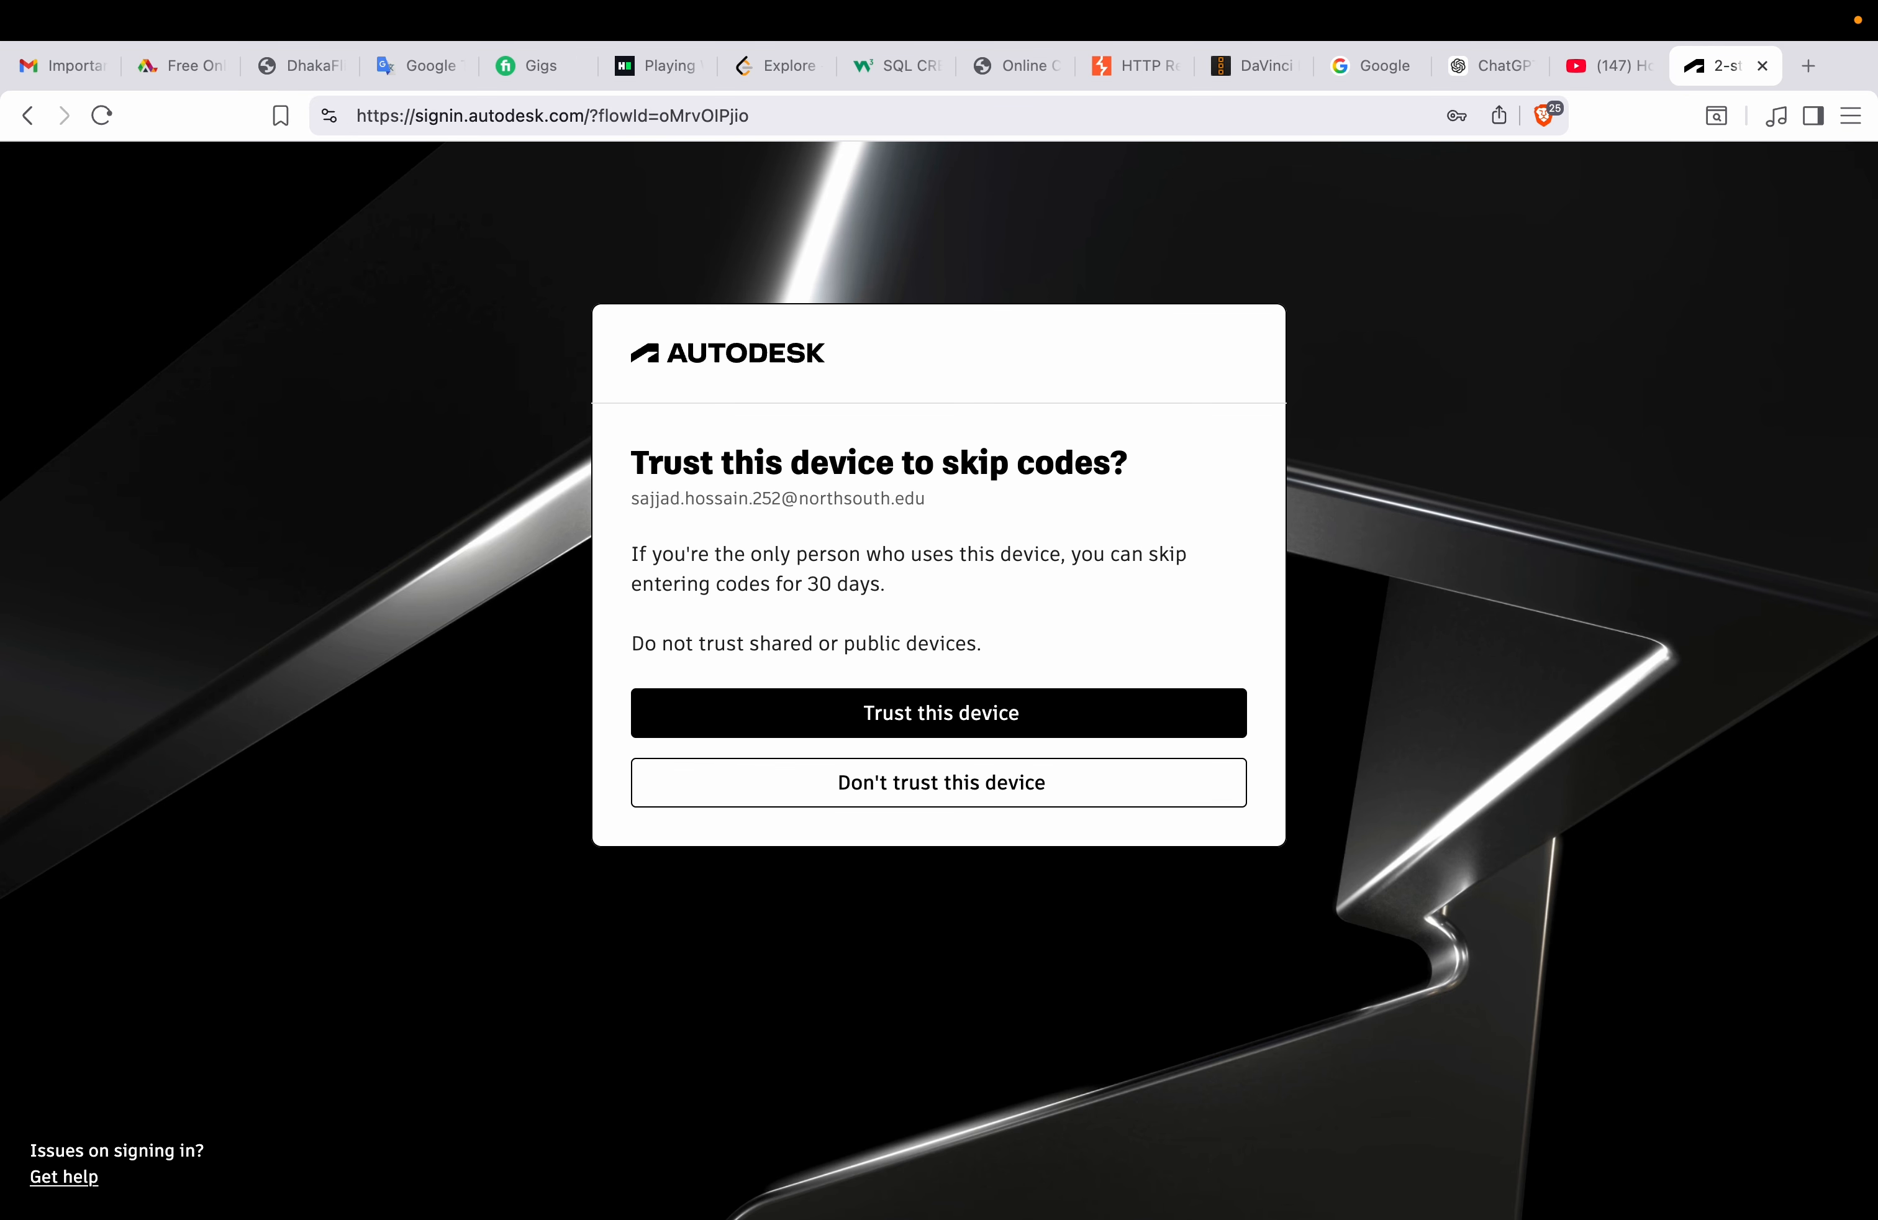
click(846, 768)
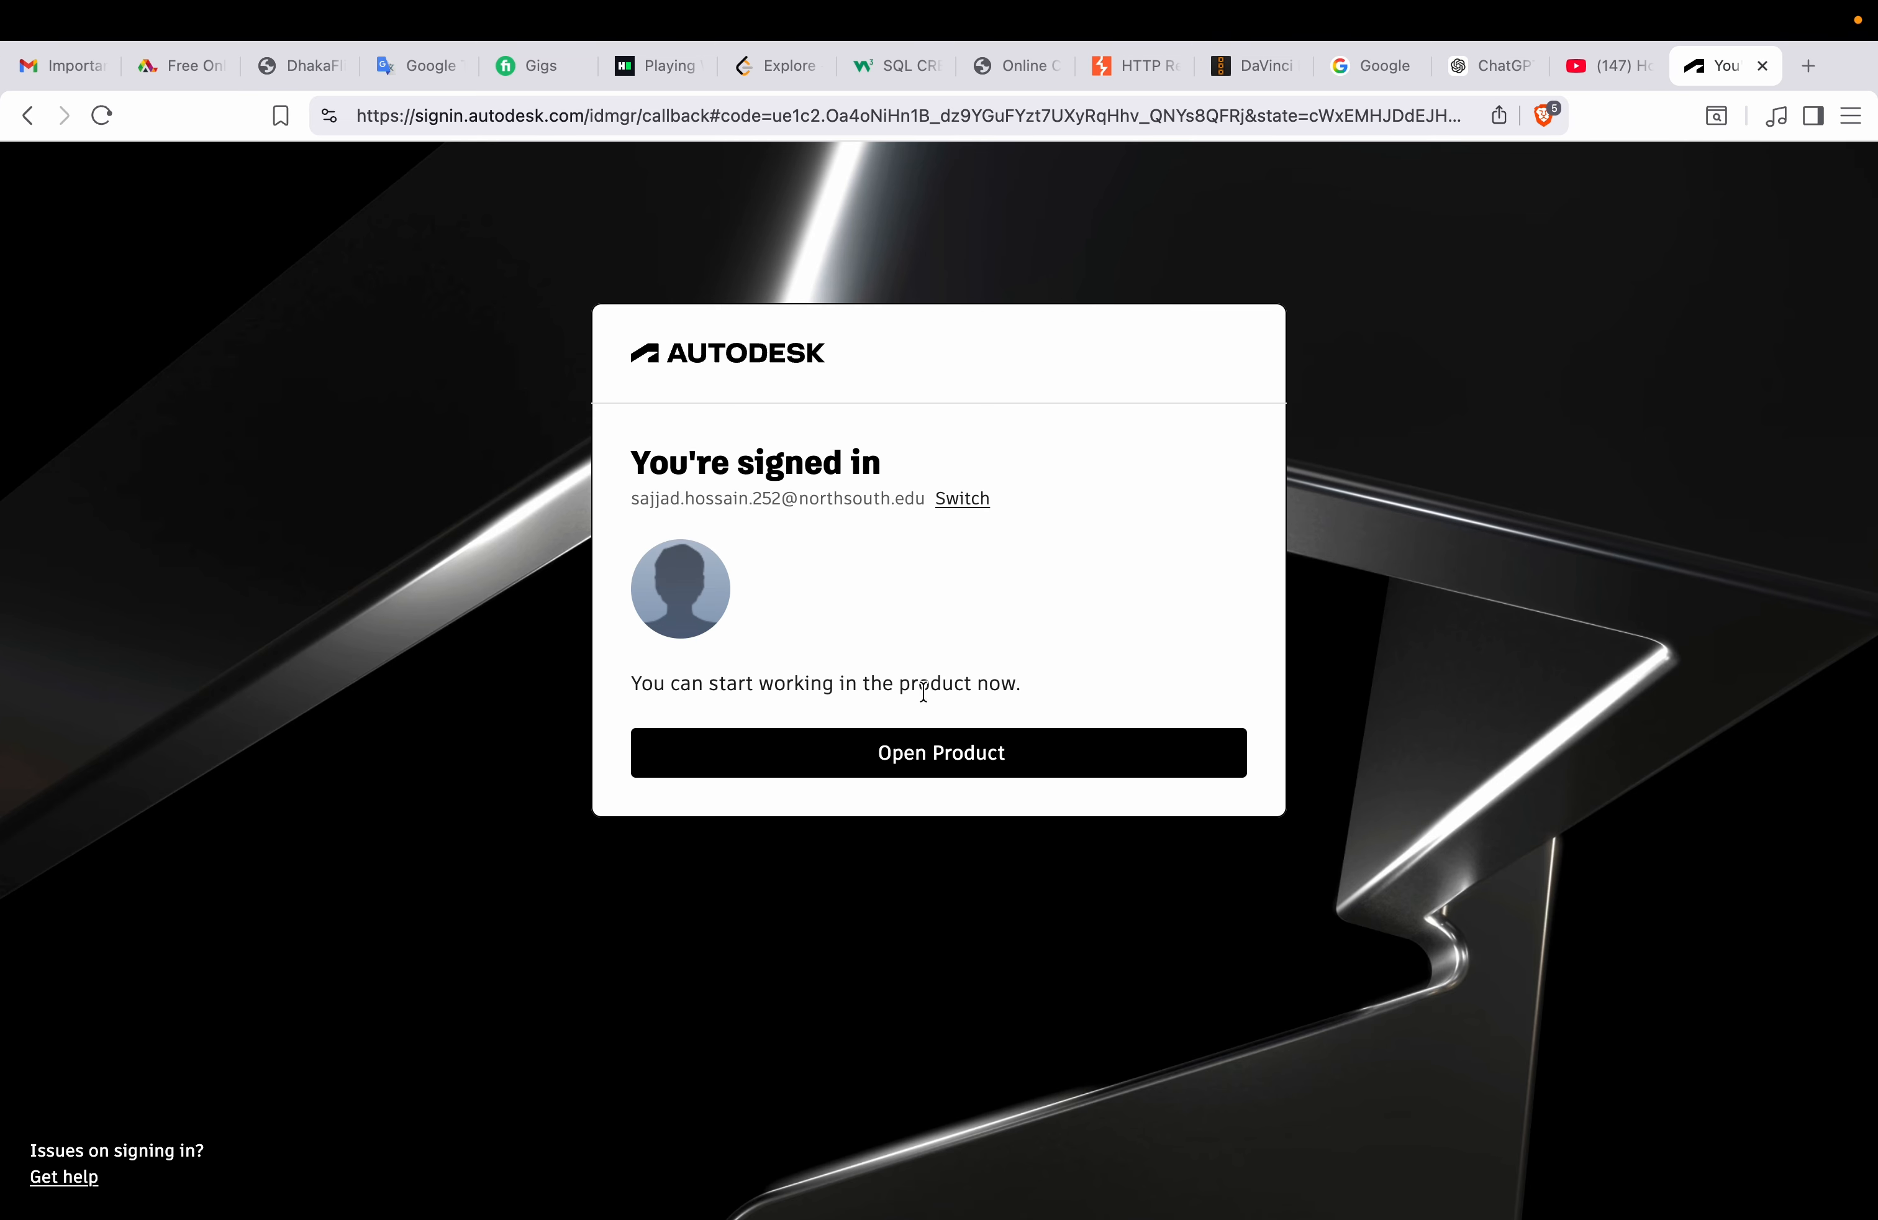
- Open the product from the sign-in page through Autodesk Identity Manager, retrying the launch, and return to AutoCAD 2026
click(926, 748)
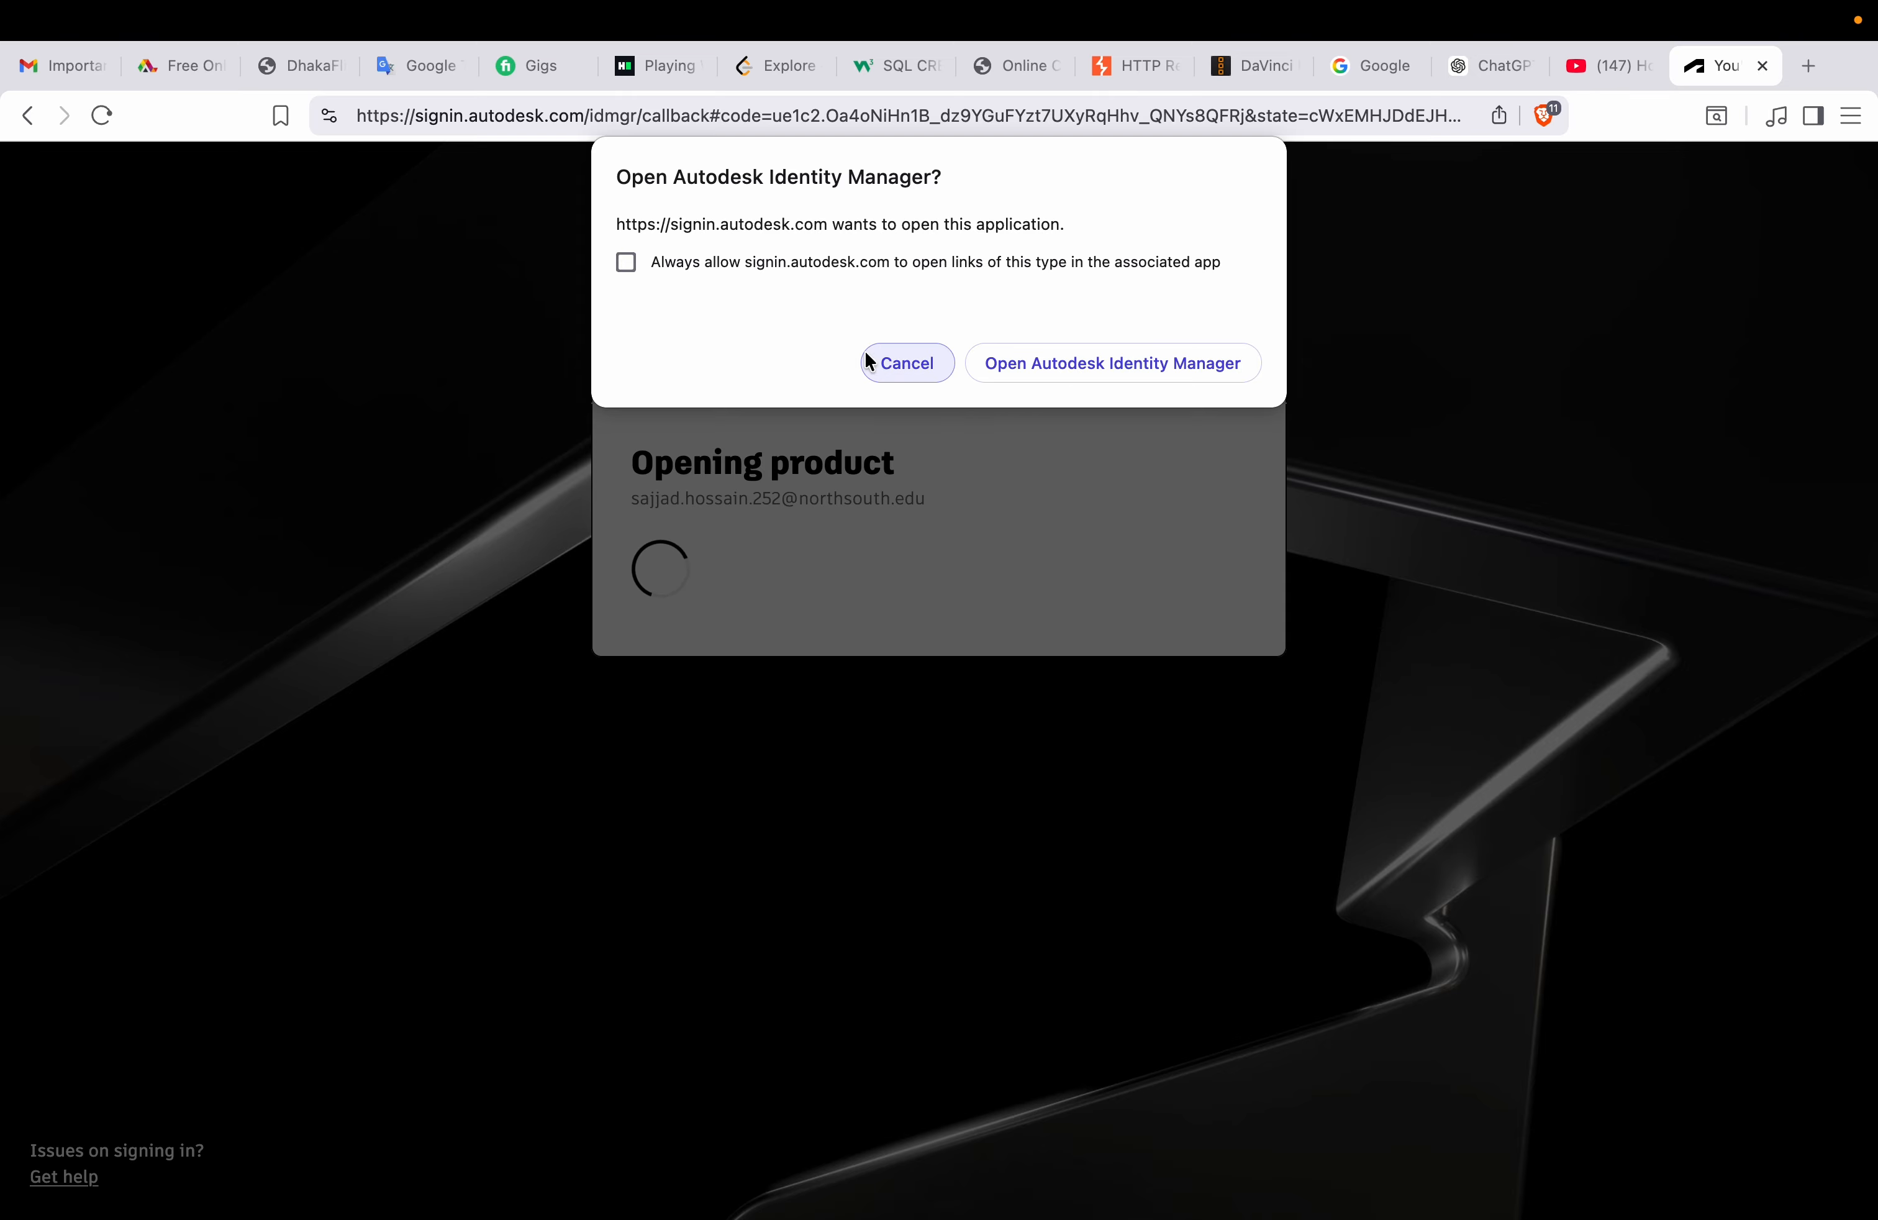
click(1029, 362)
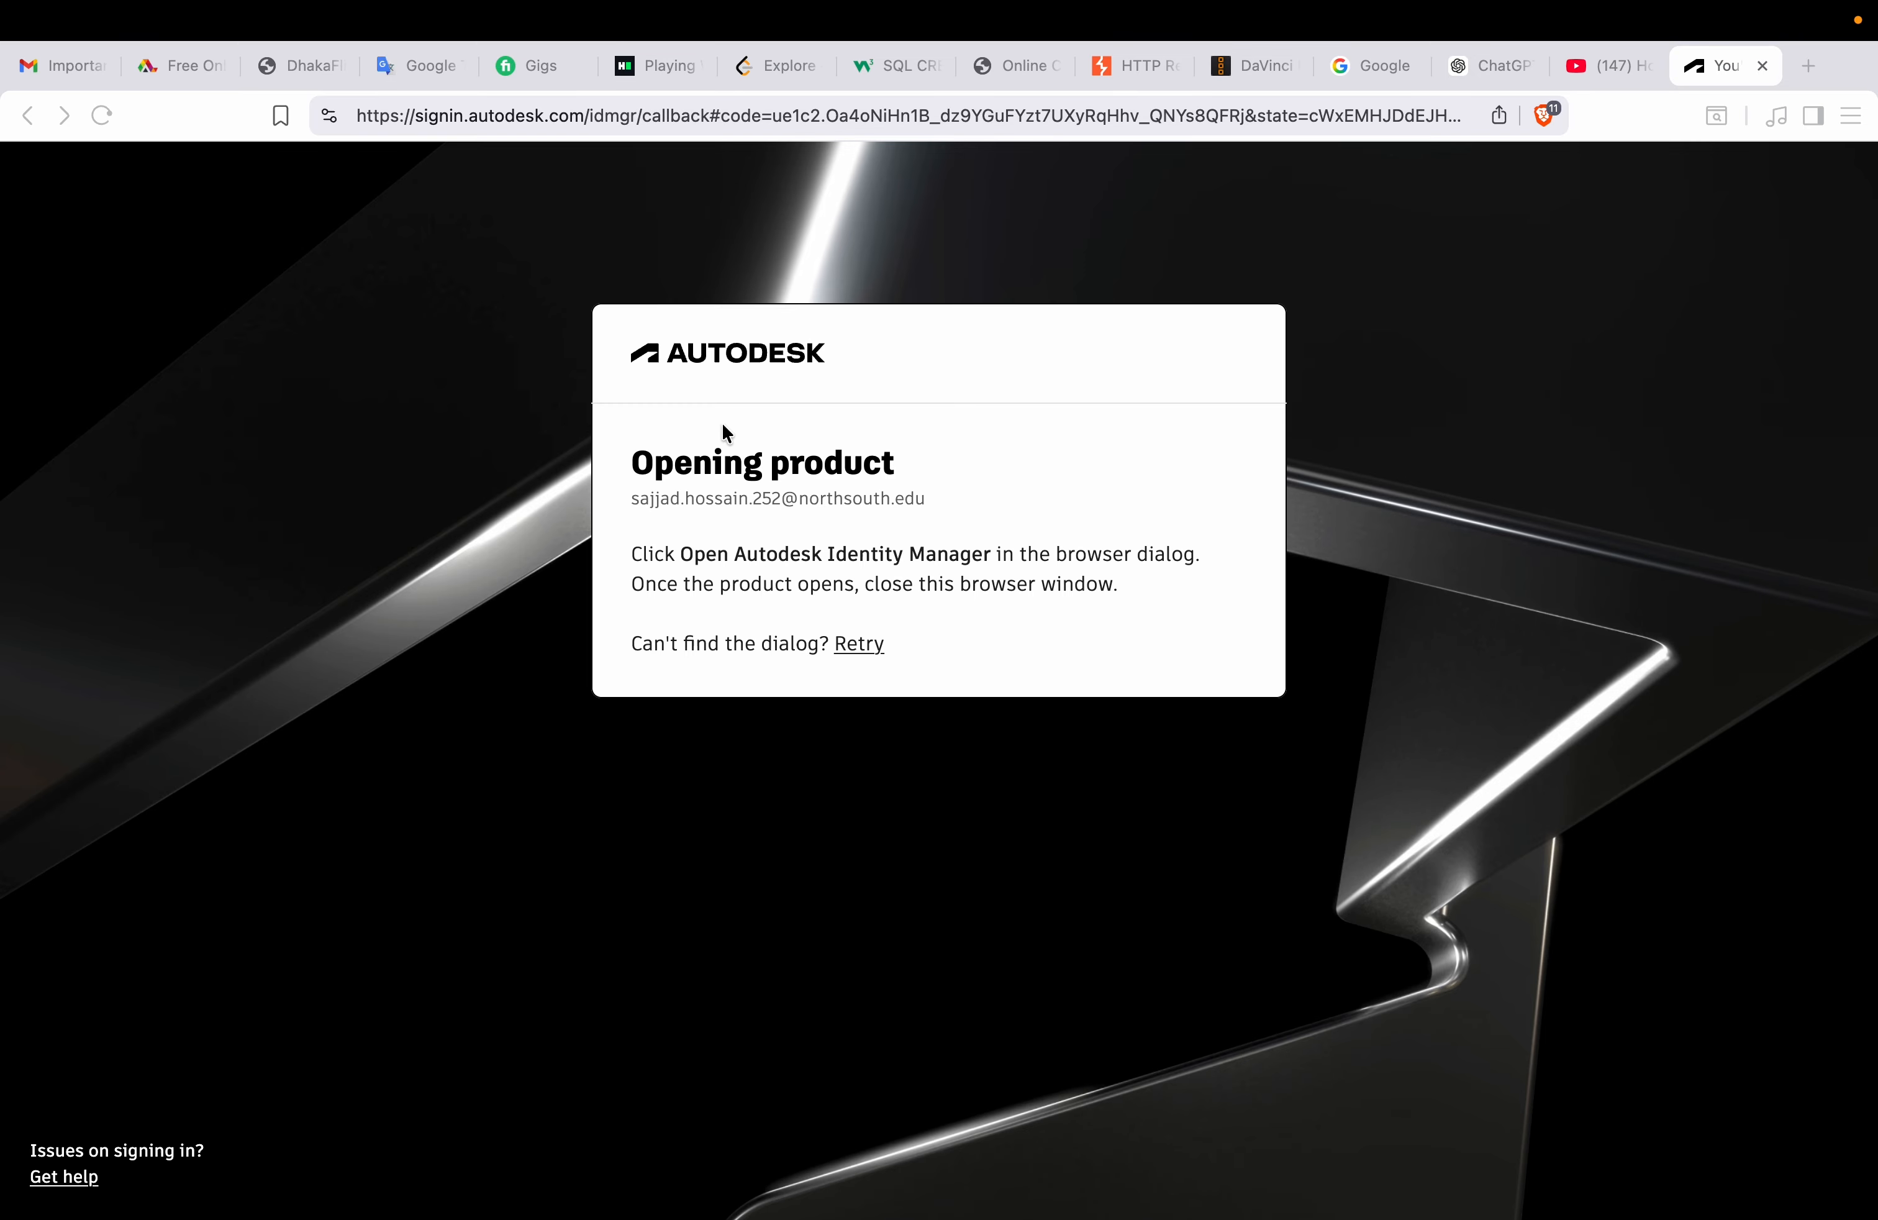
click(861, 645)
click(860, 646)
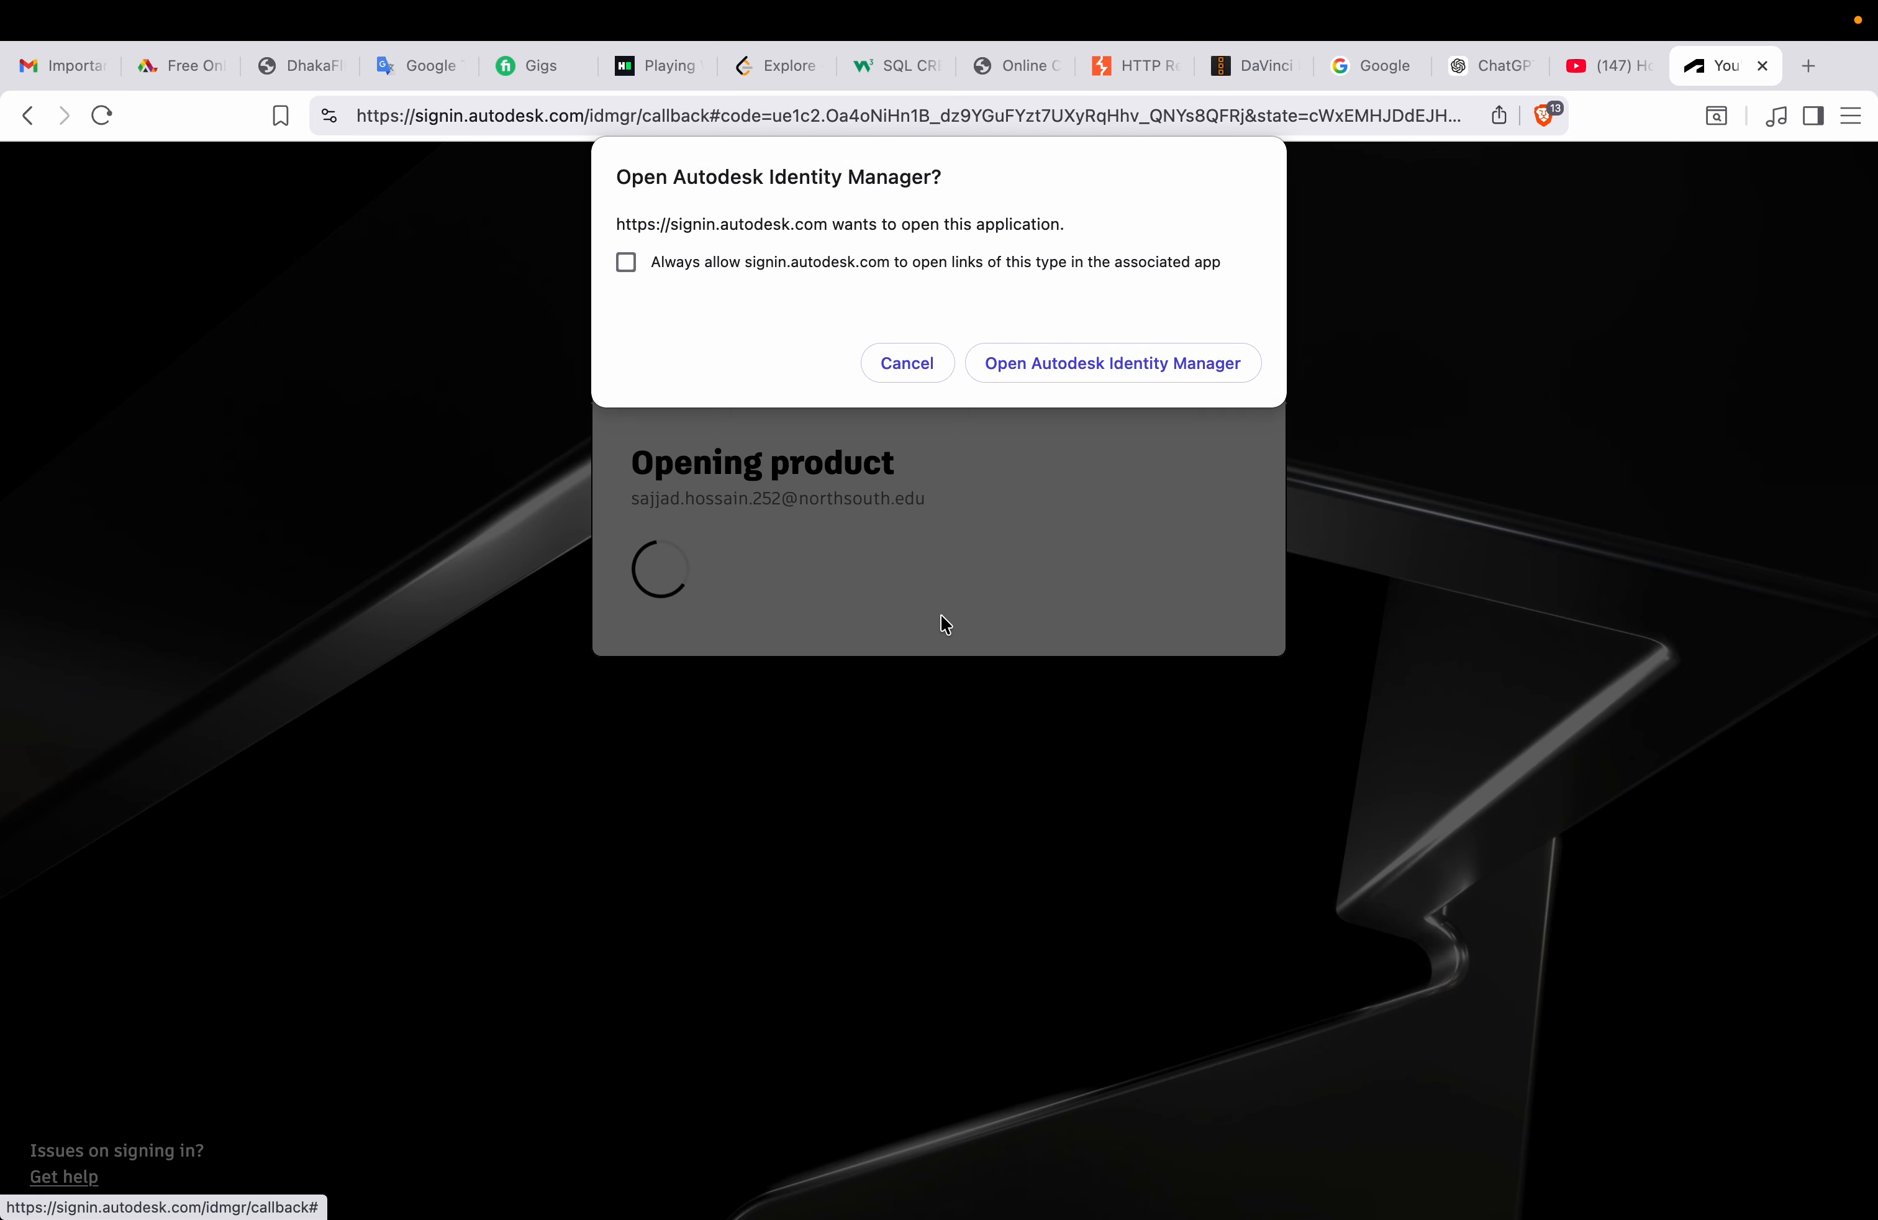
click(626, 261)
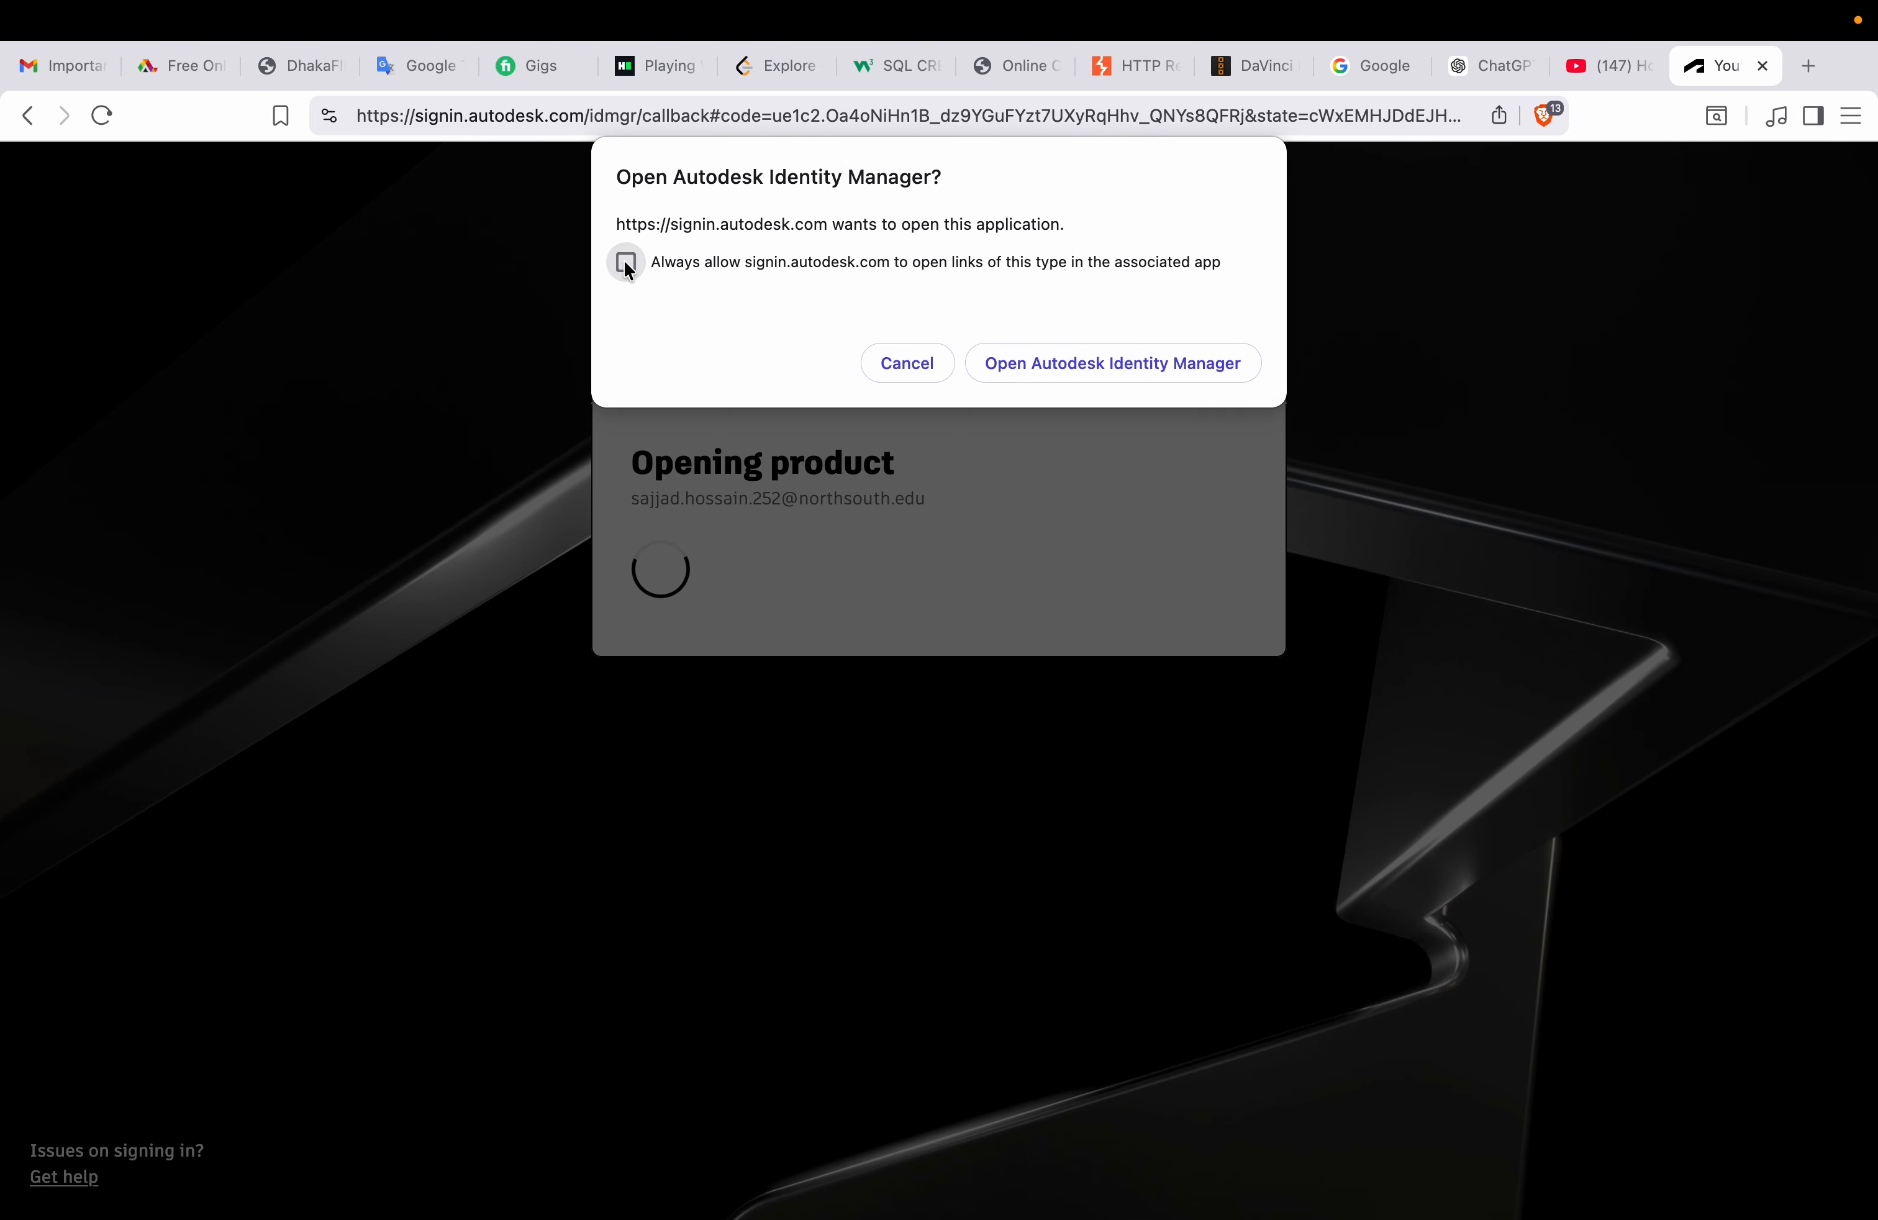
key(ctrl+Left)
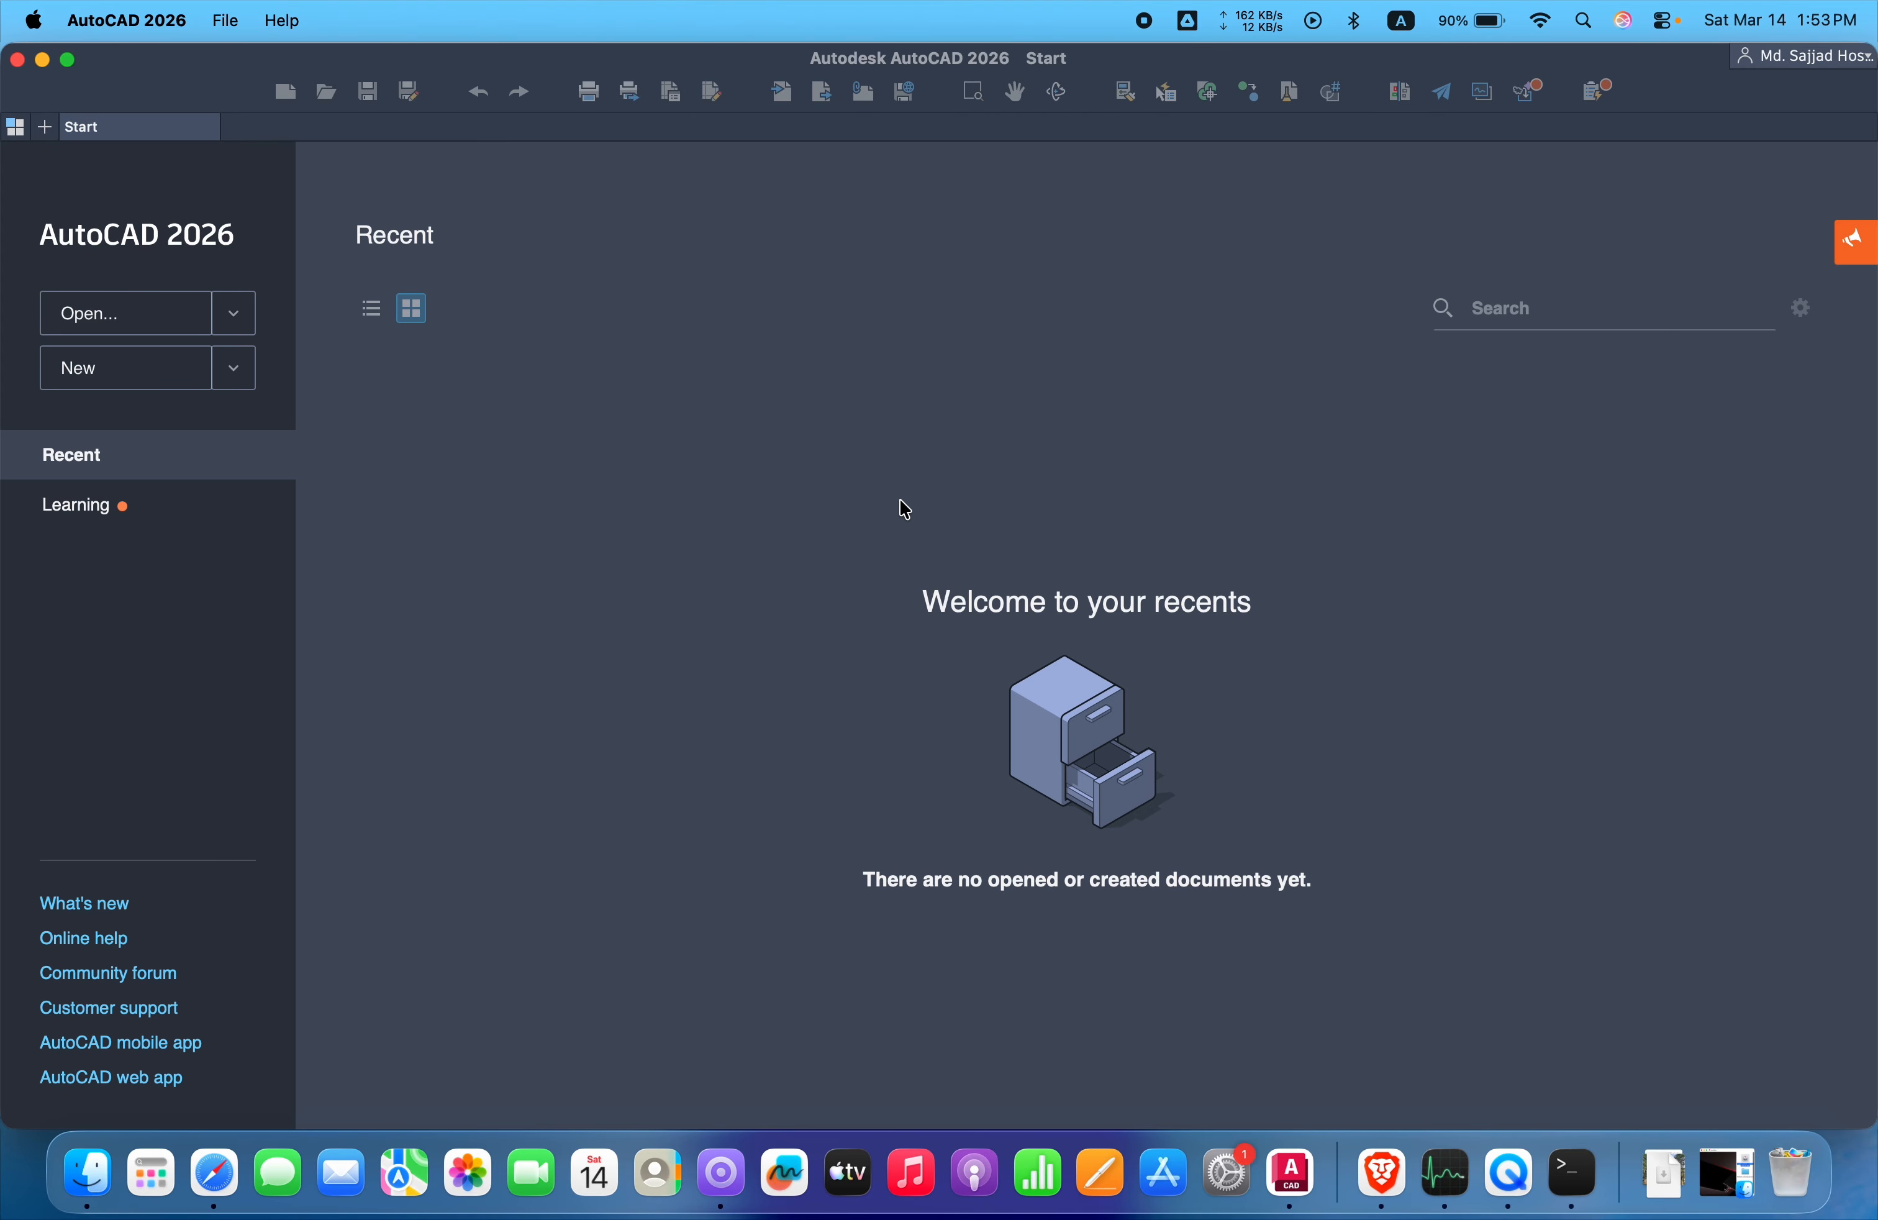
- Create a new blank drawing from the AutoCAD Start page
click(592, 454)
click(113, 382)
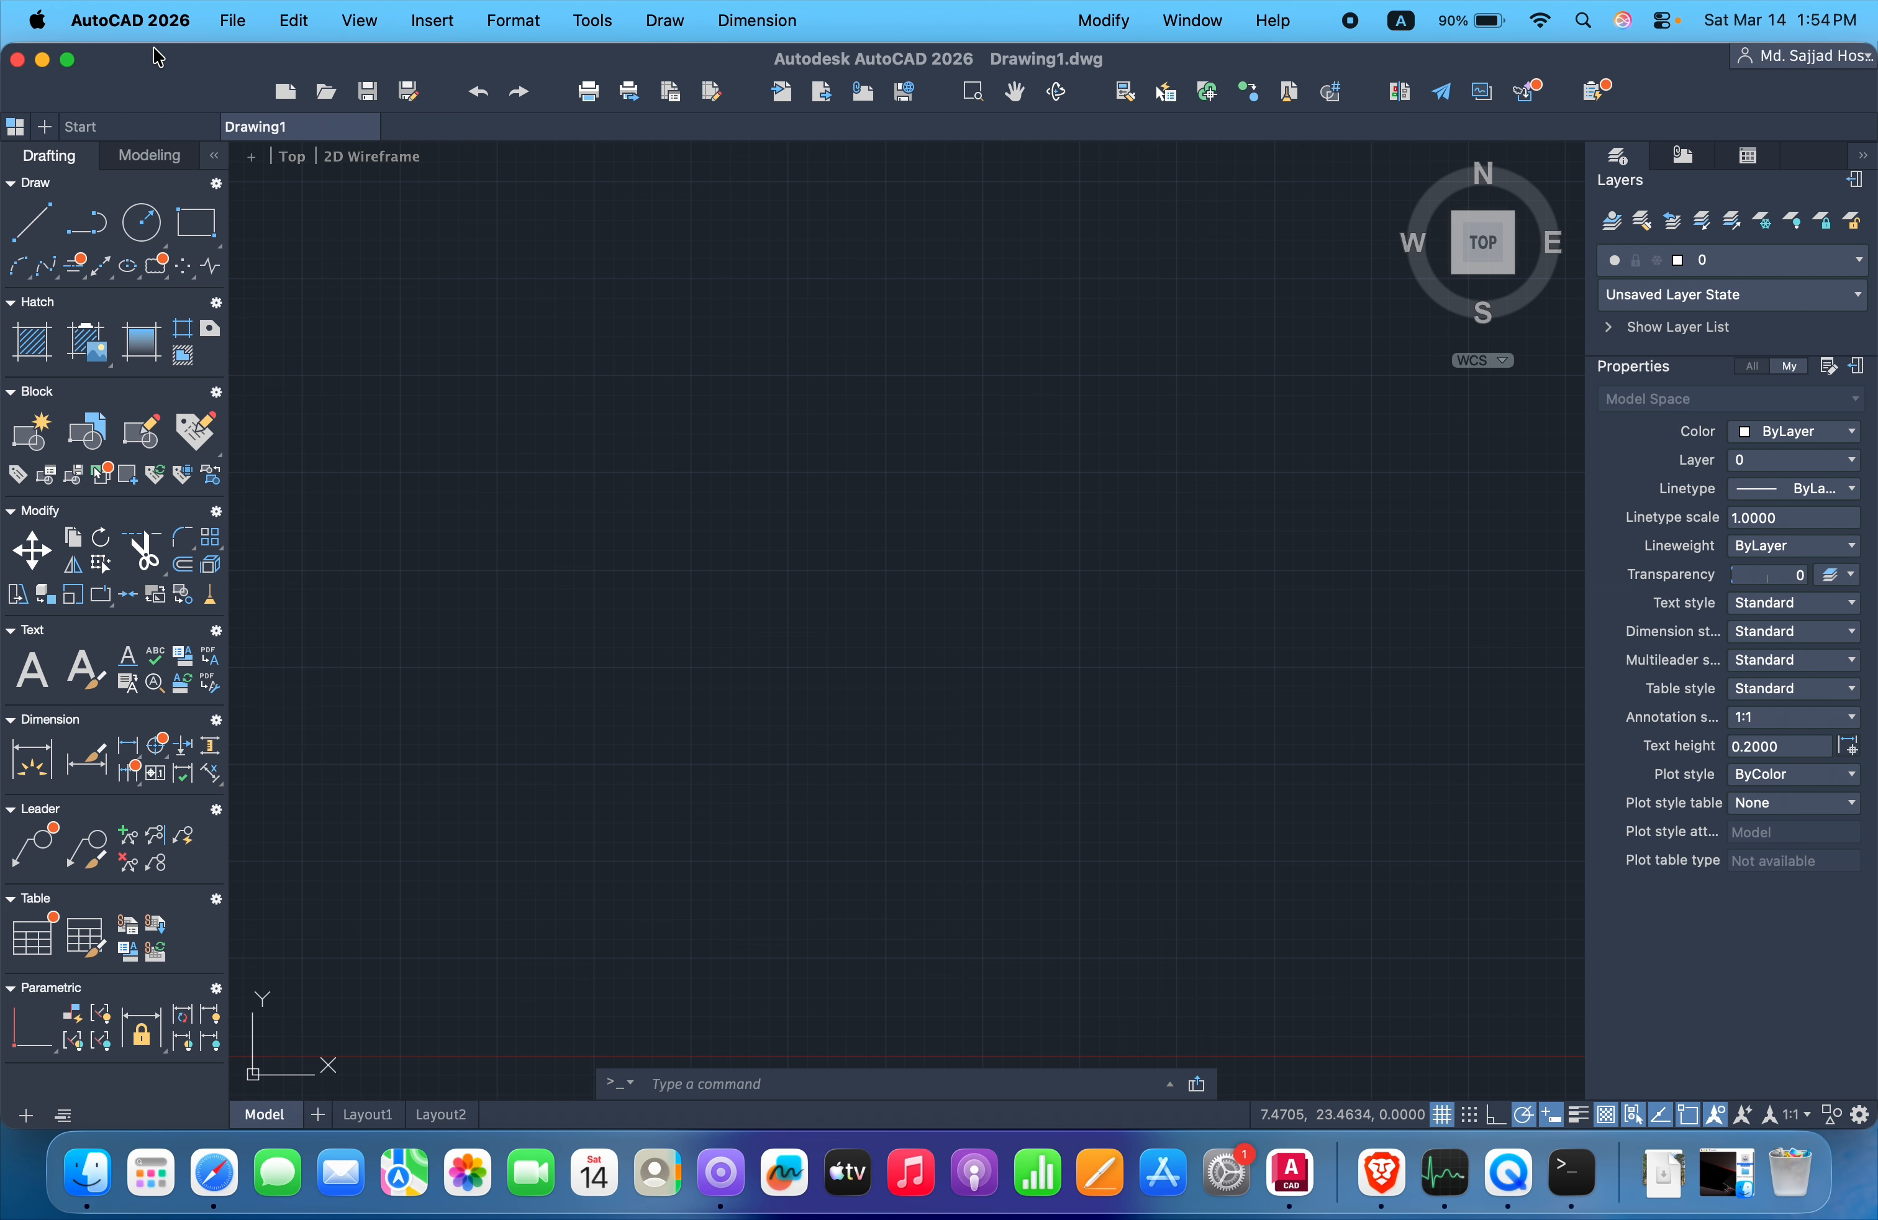
- Look over the new drawing's workspace and close the AutoCAD window
mouse_move(55, 69)
scroll(113, 452, down, 1)
scroll(60, 832, up, 1)
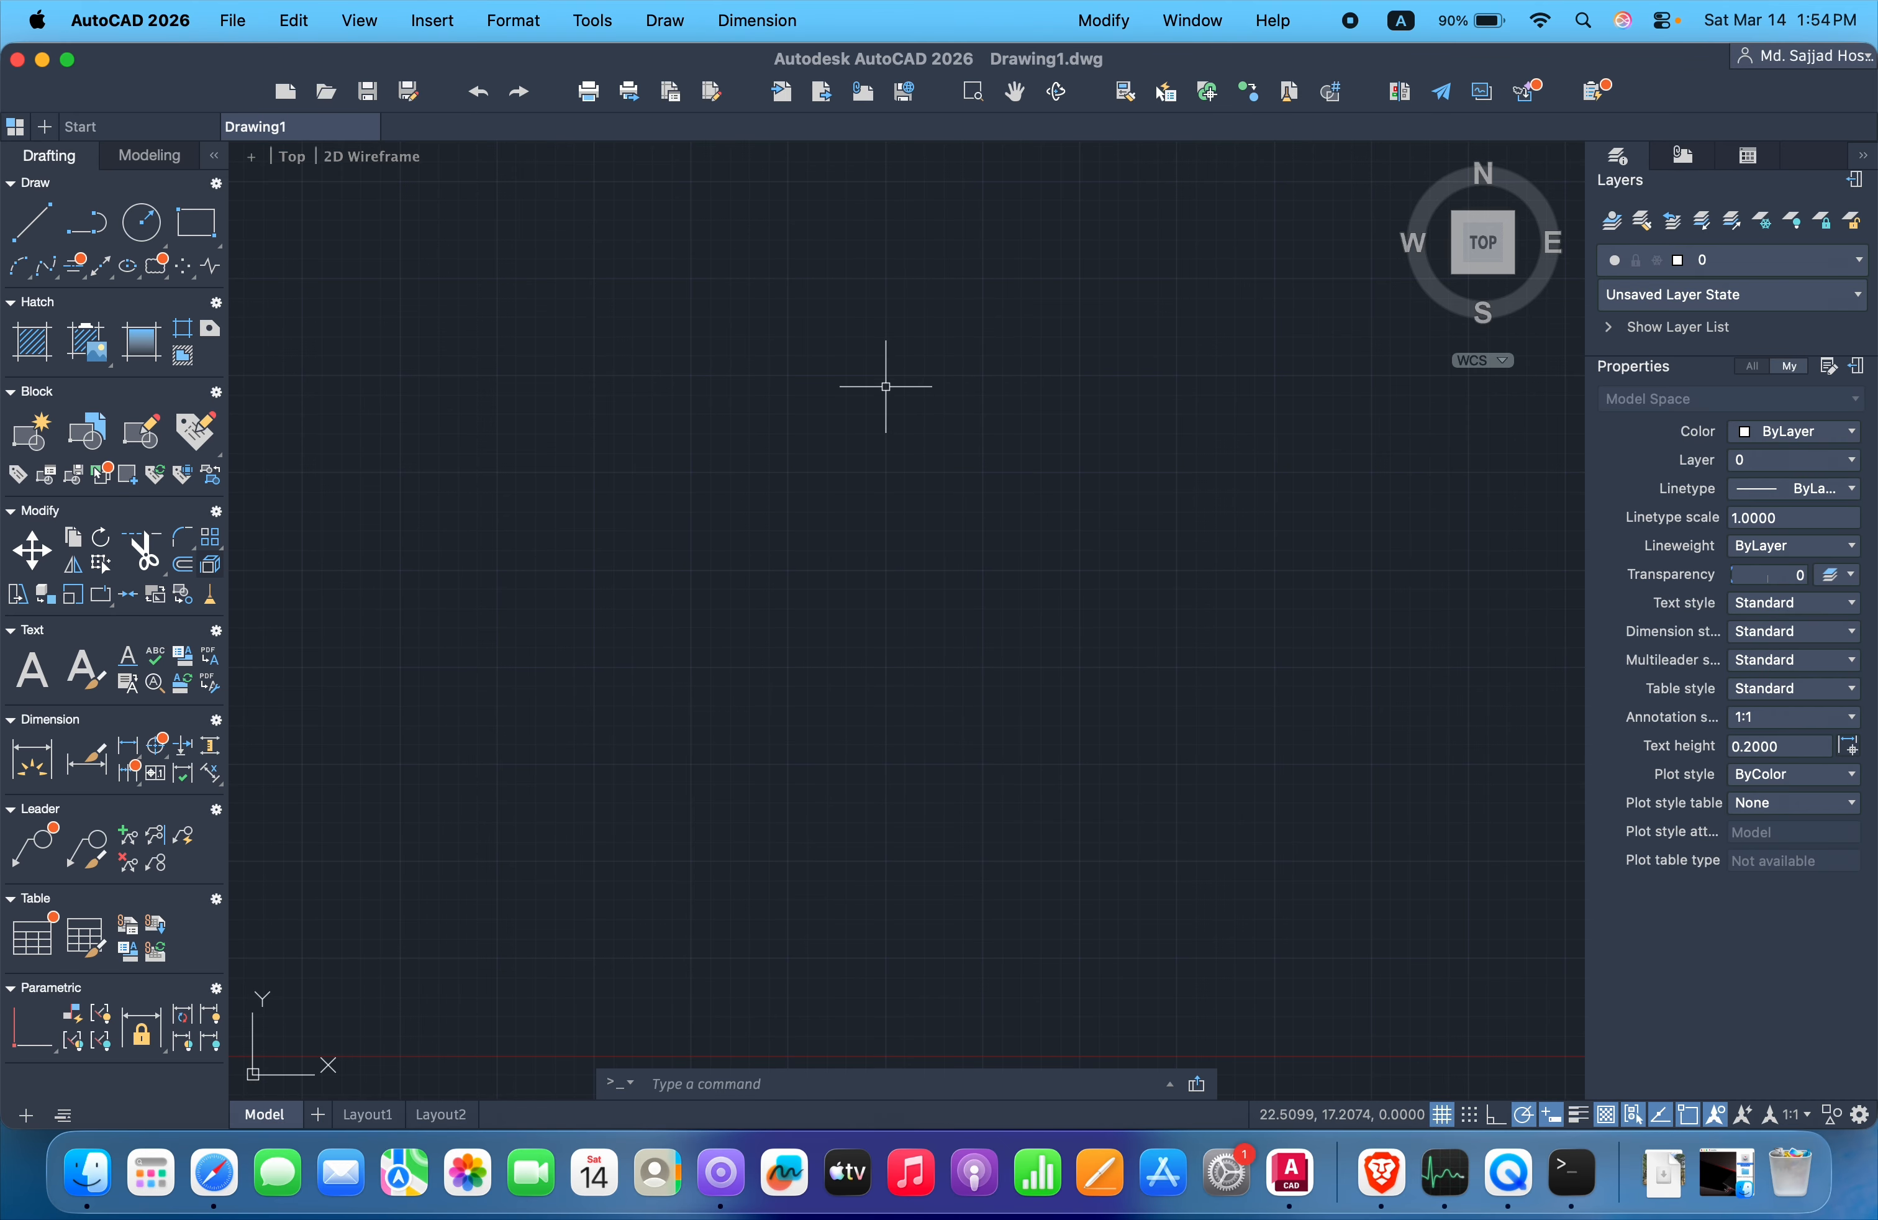
click(19, 61)
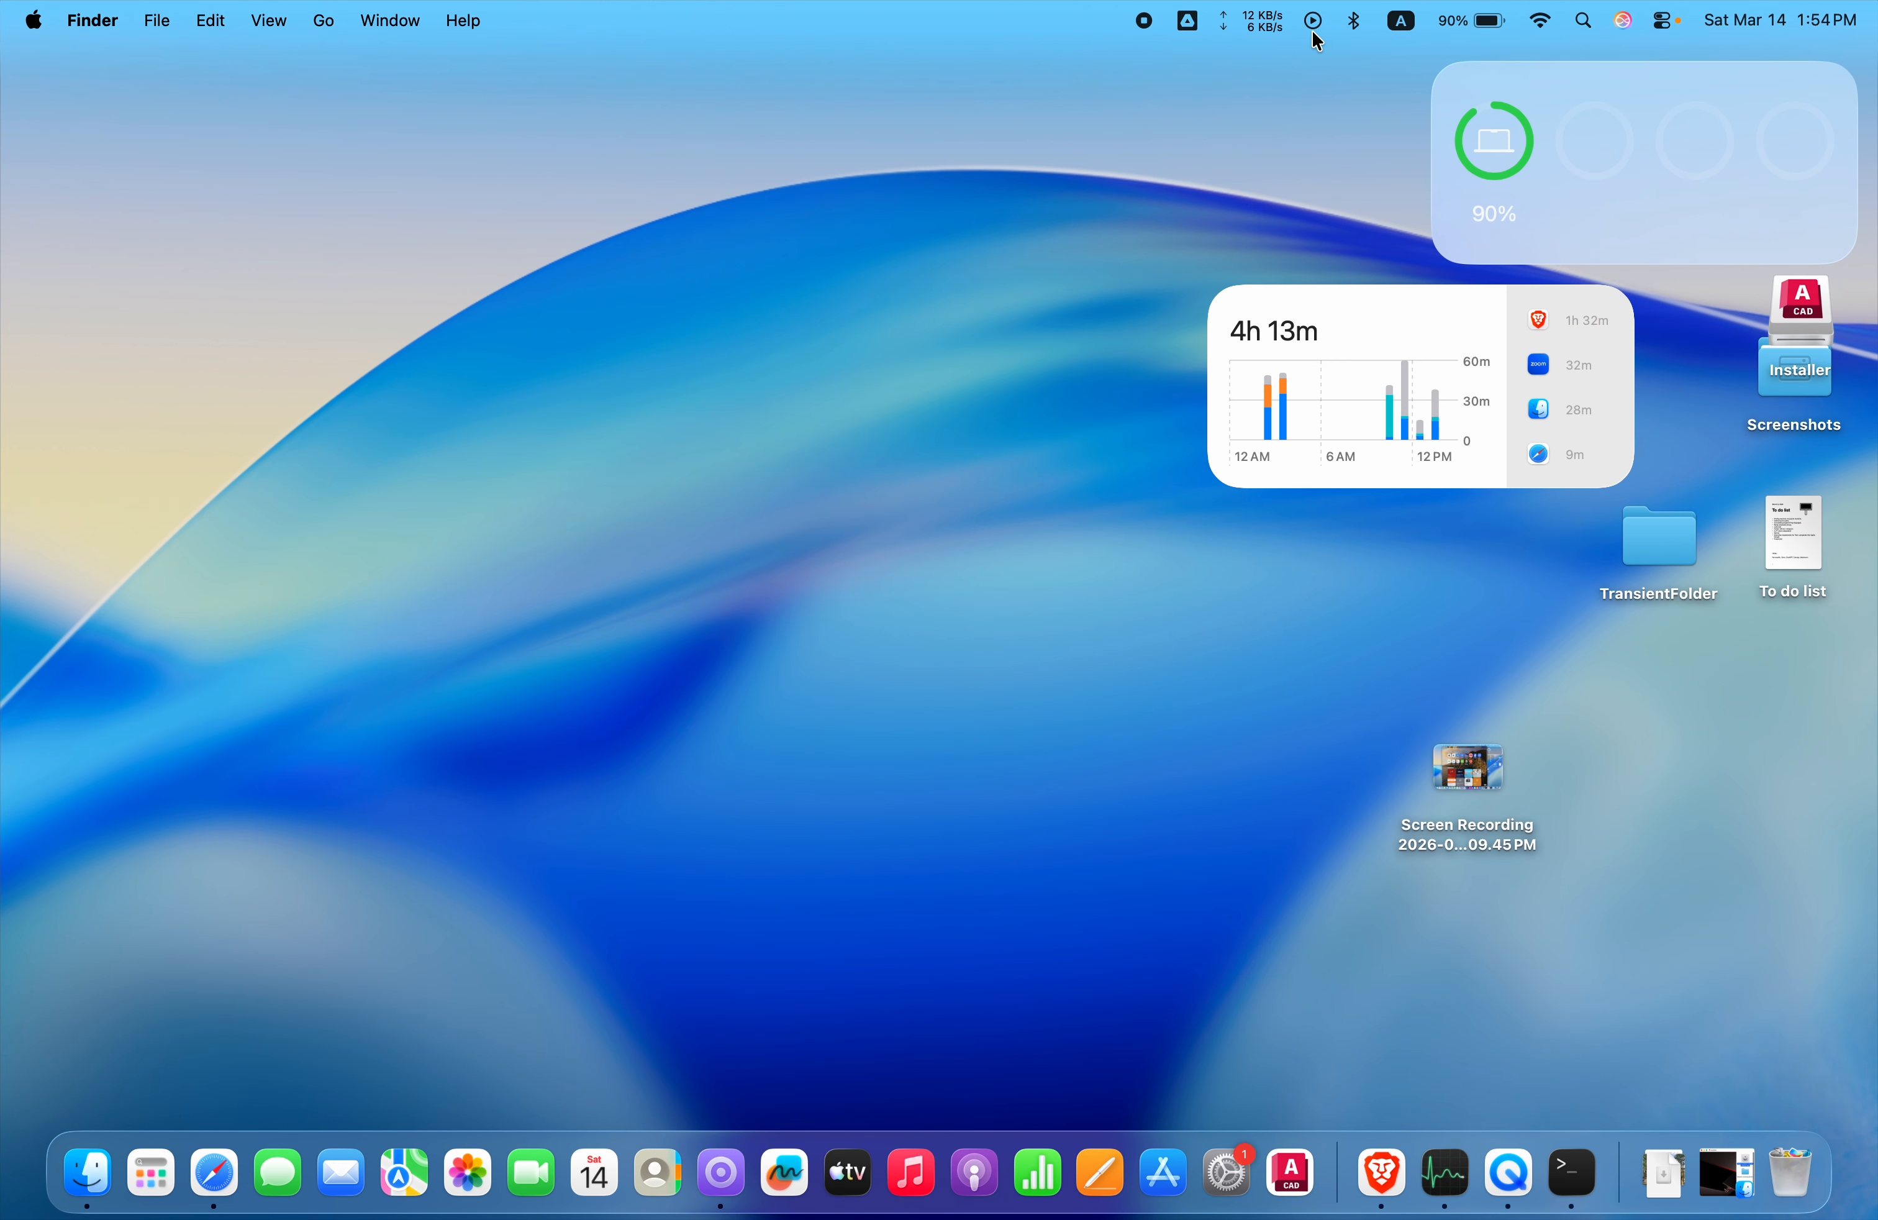